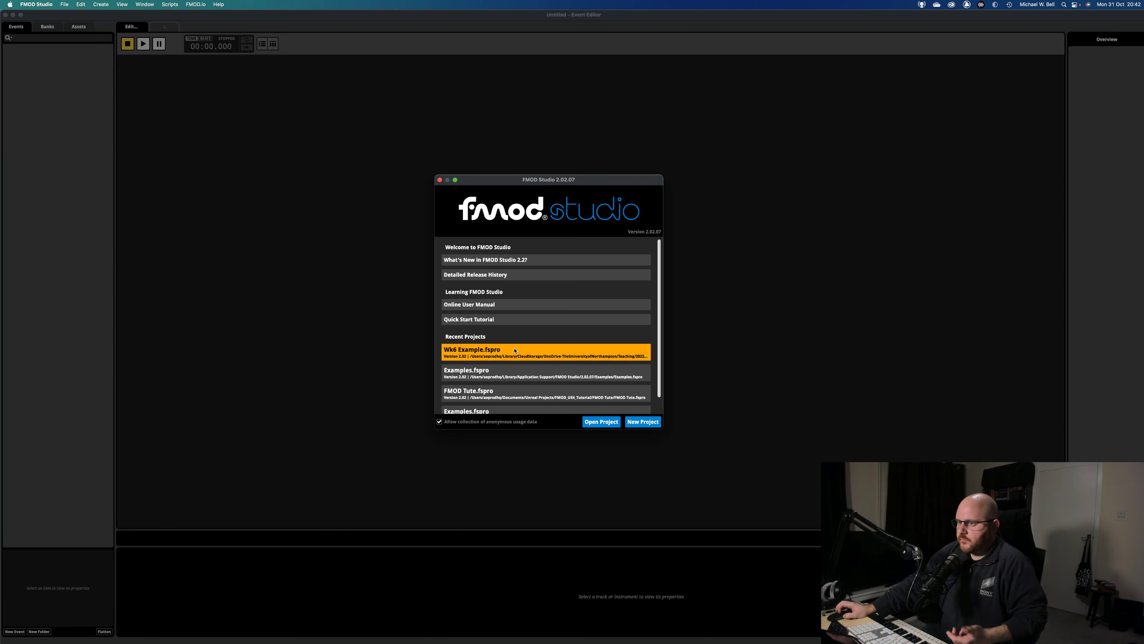
# Create a new FMOD Studio project and save it on the Desktop as TY Tutorial.
pyautogui.click(644, 427)
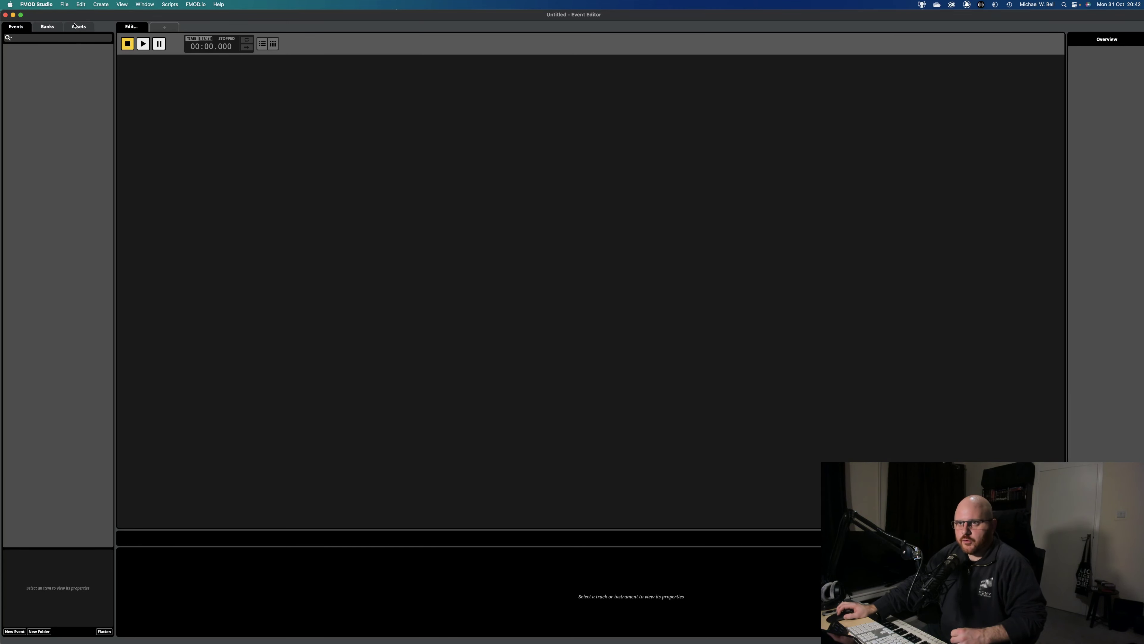
pyautogui.click(65, 4)
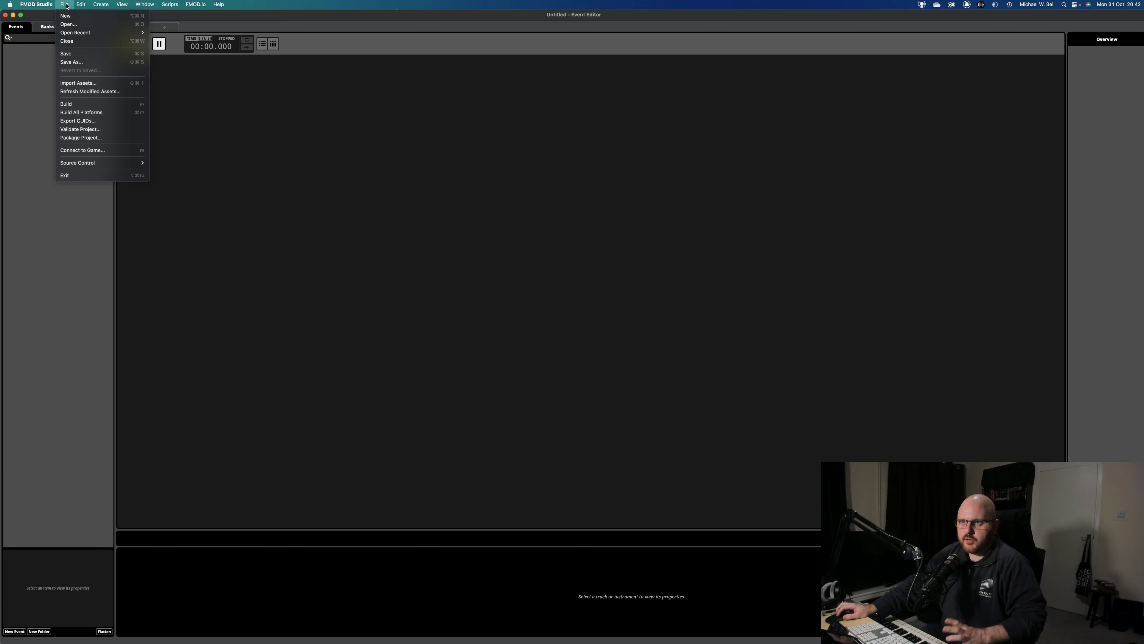
pyautogui.click(82, 66)
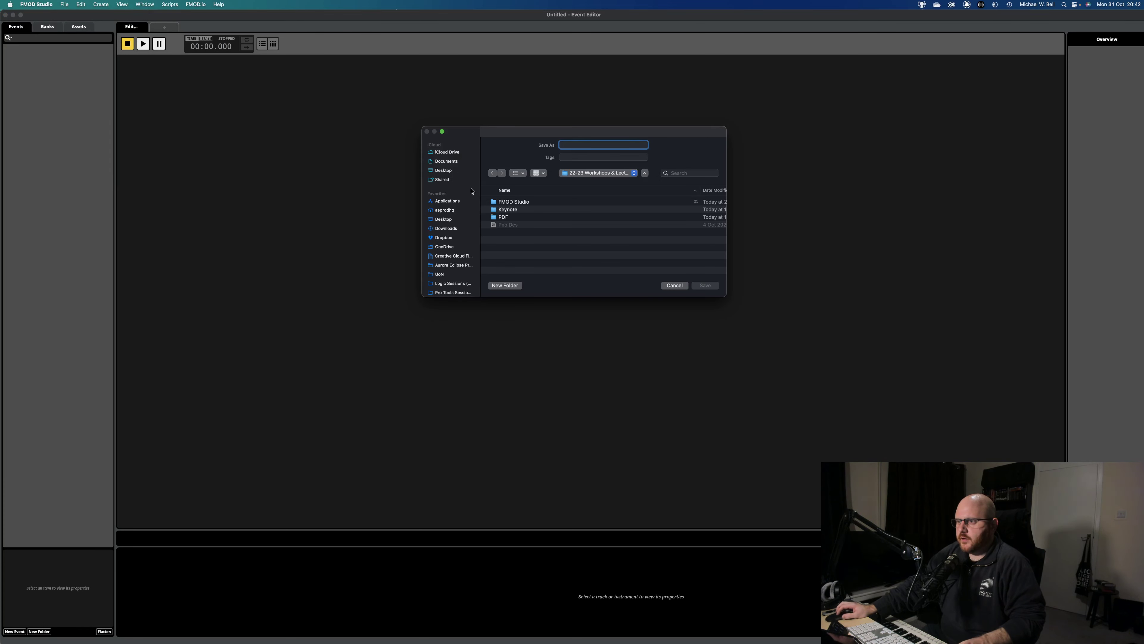
pyautogui.click(455, 174)
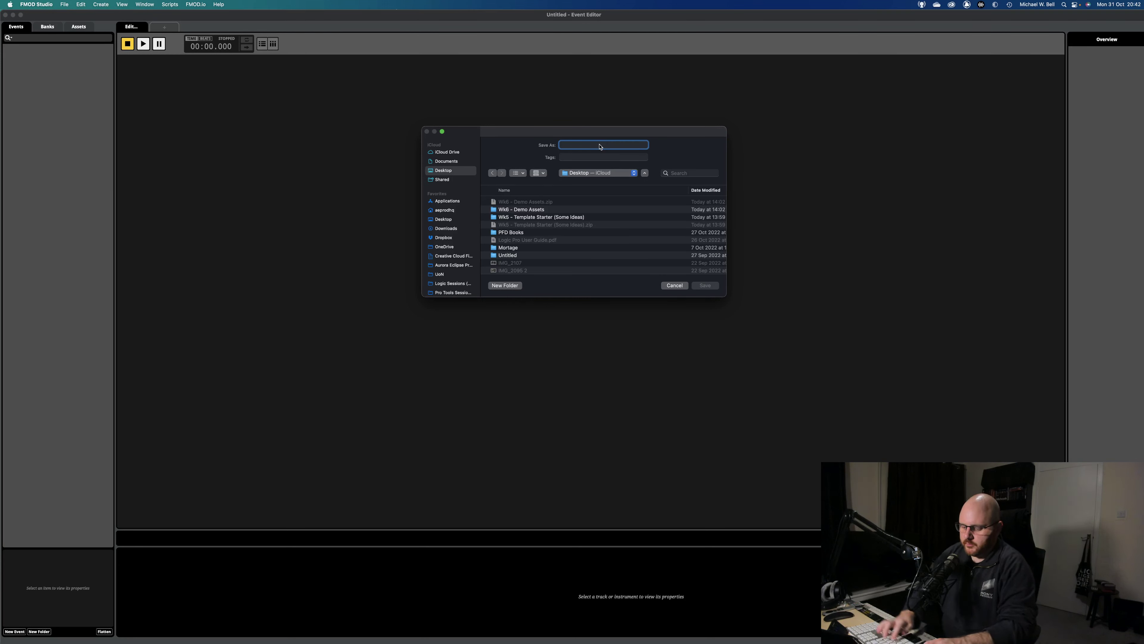
pyautogui.write('TY Tu')
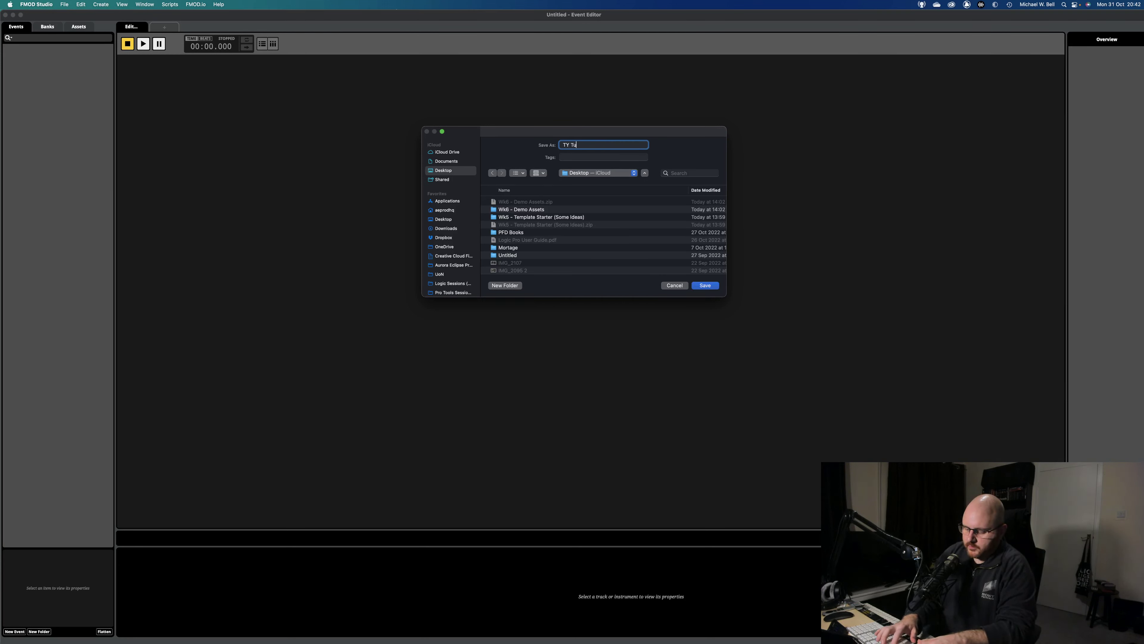
pyautogui.write('torial')
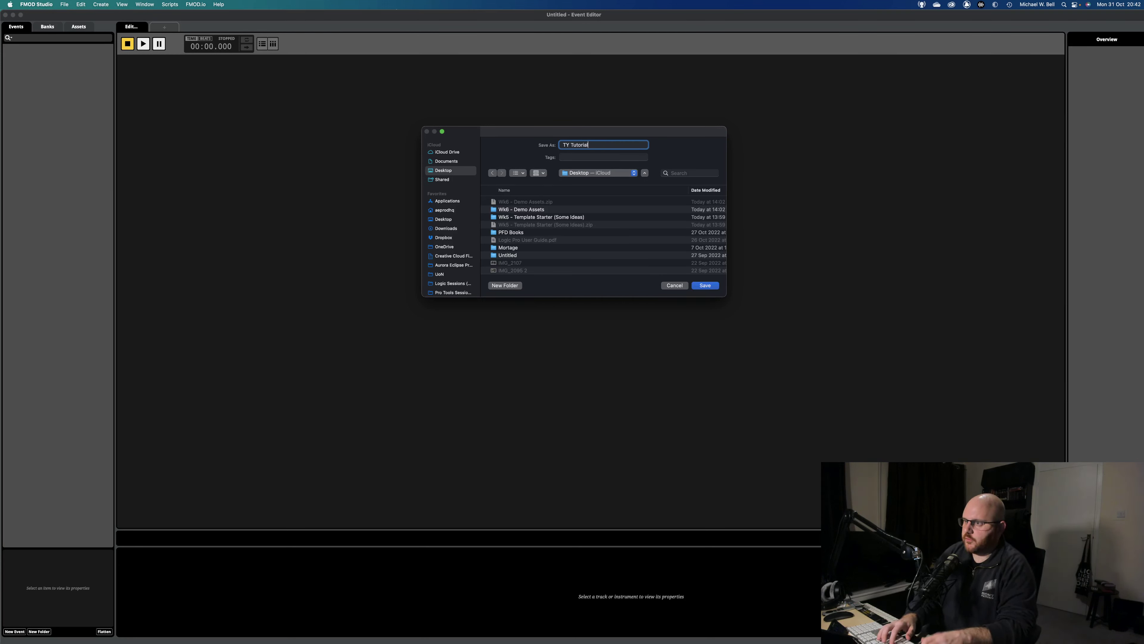
pyautogui.press('Return')
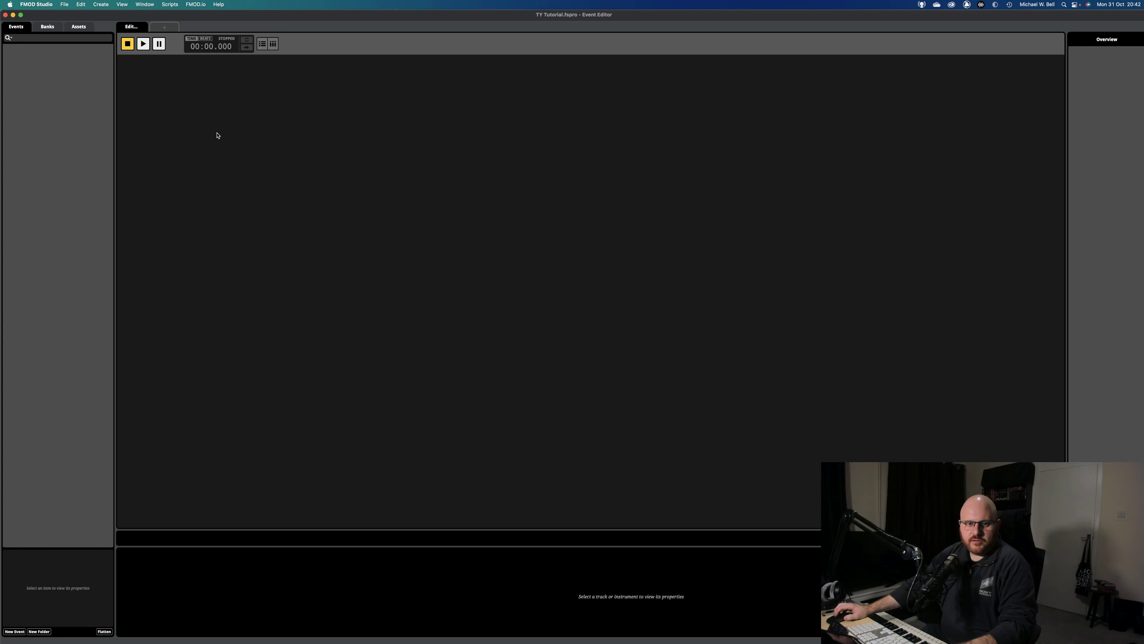
# Switch to Finder, open the TY Tutorial folder from the desktop and show it as a list in a larger window.
pyautogui.press('super+h')
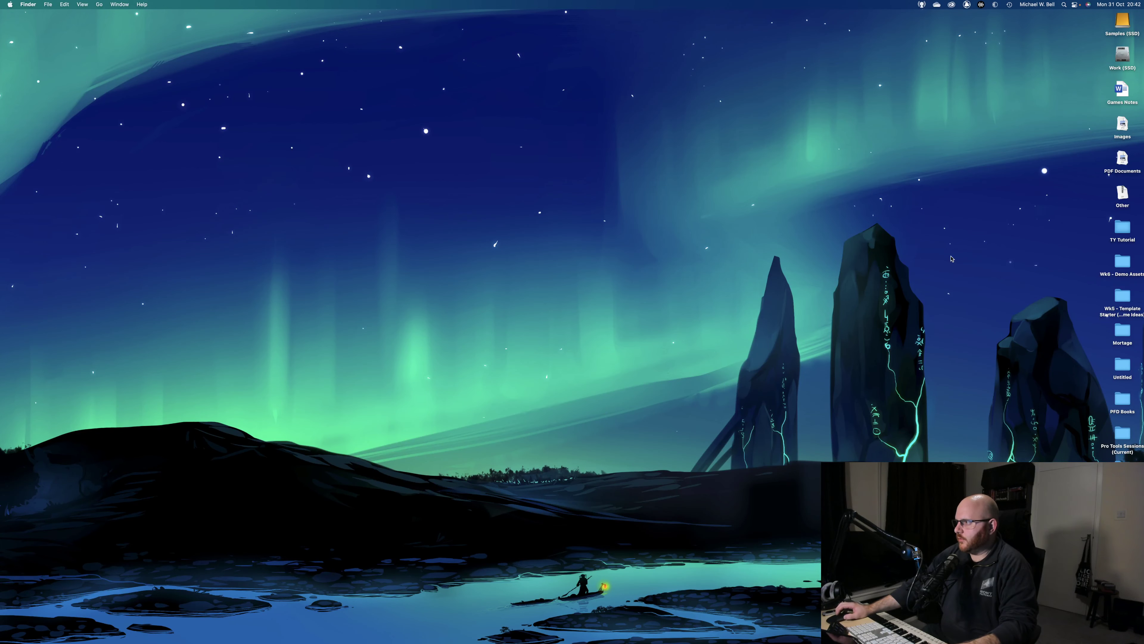
pyautogui.click(1123, 231)
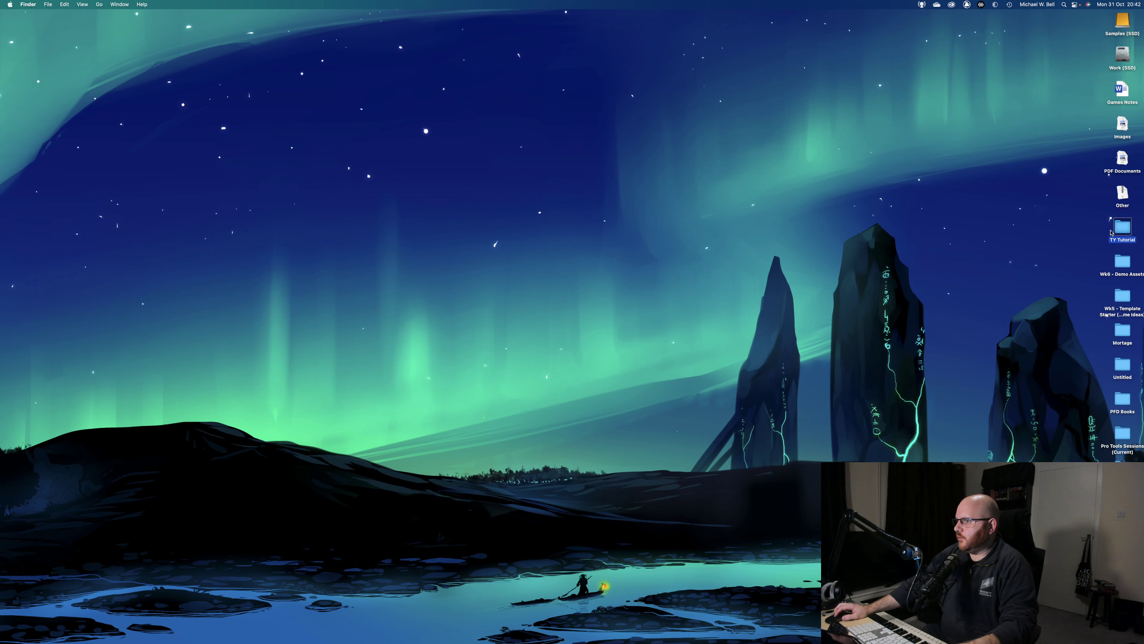
pyautogui.press('super+o')
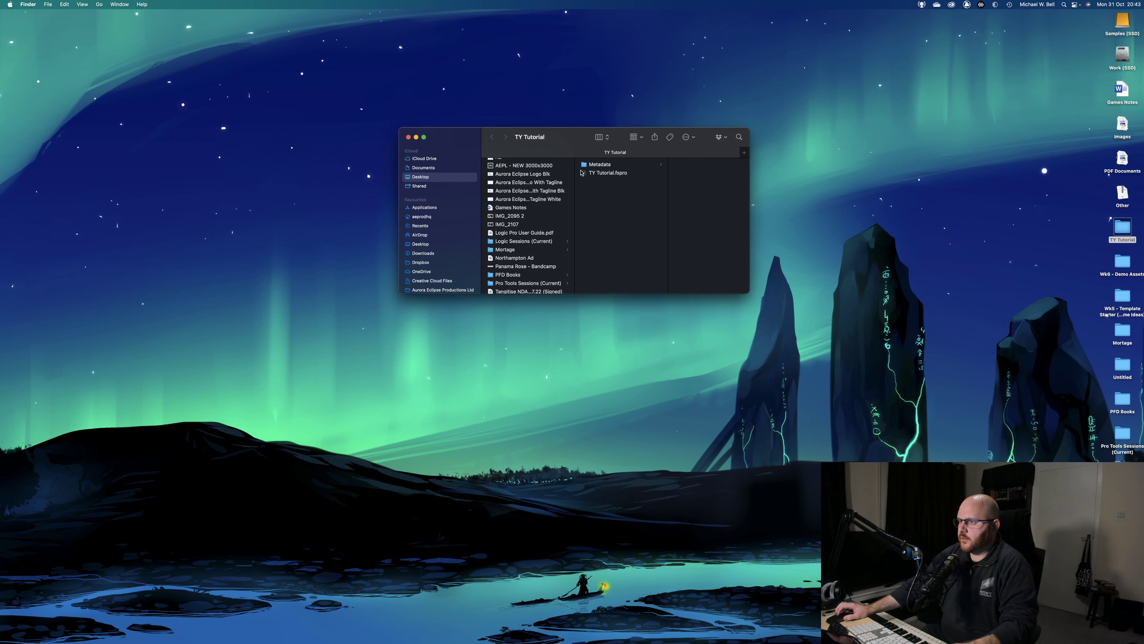
pyautogui.click(603, 137)
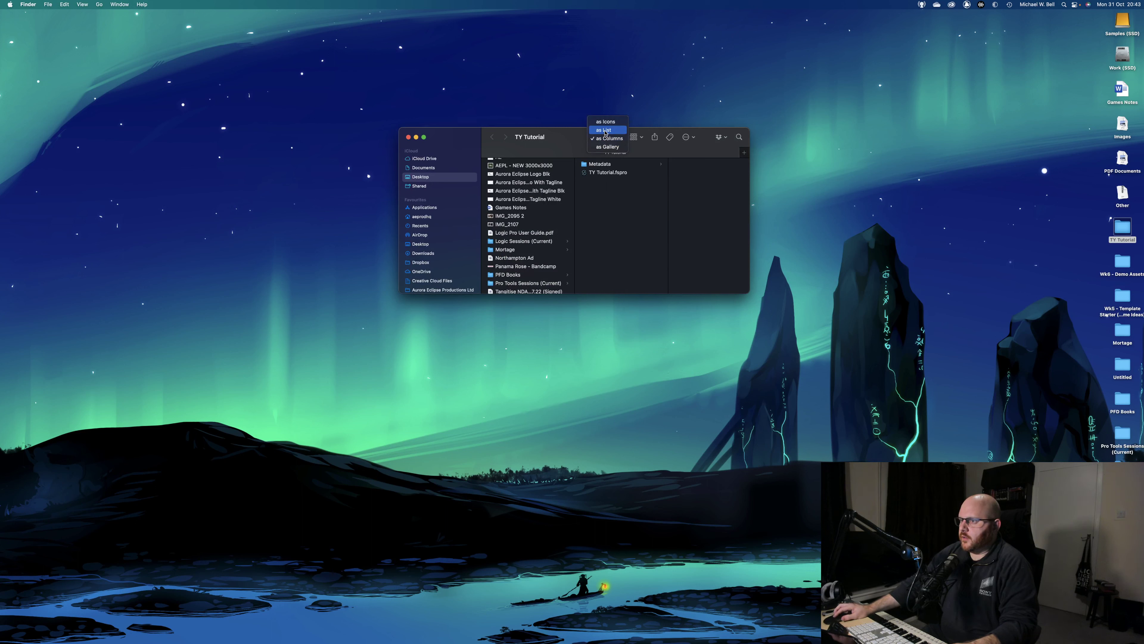
pyautogui.click(604, 130)
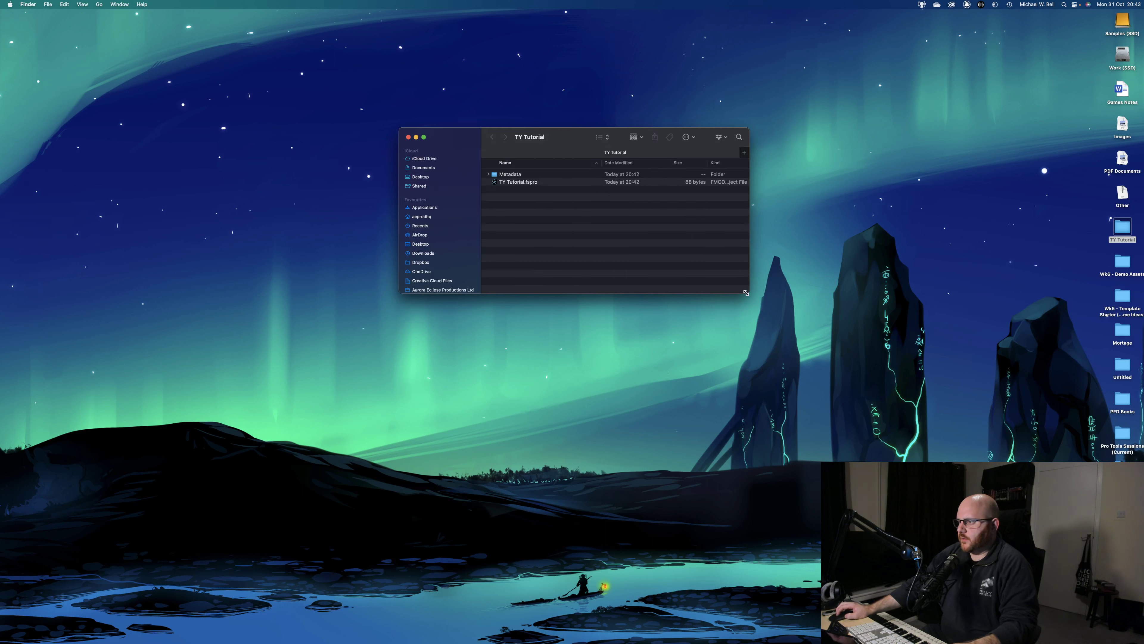
pyautogui.moveTo(746, 292); pyautogui.dragTo(762, 364)
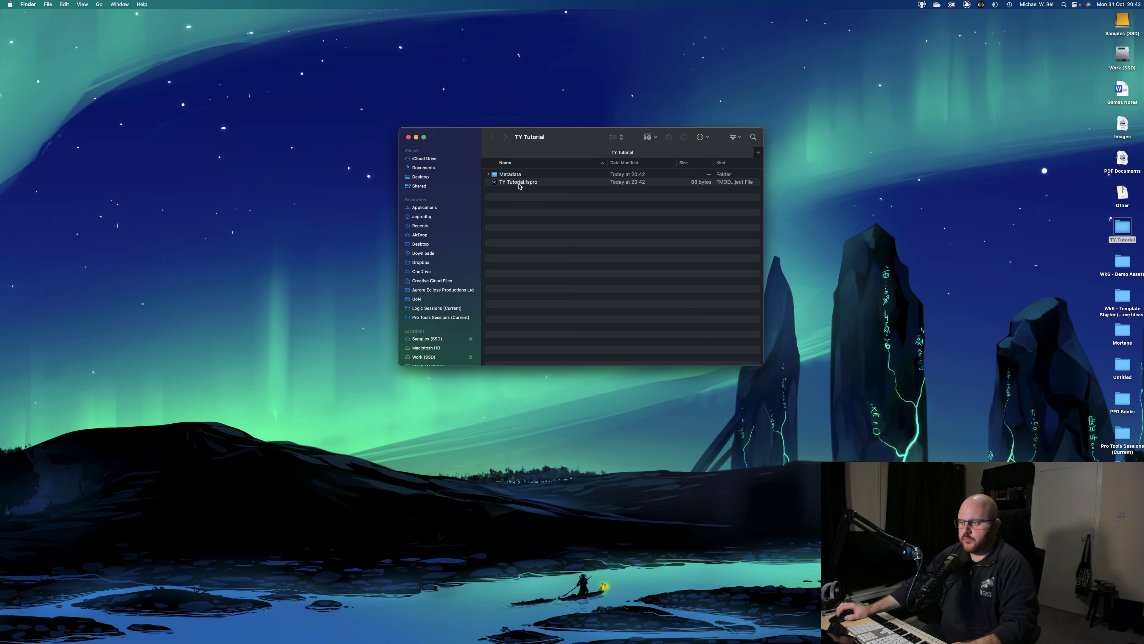
# Create a folder named Assets in the TY Tutorial project folder.
pyautogui.click(523, 183)
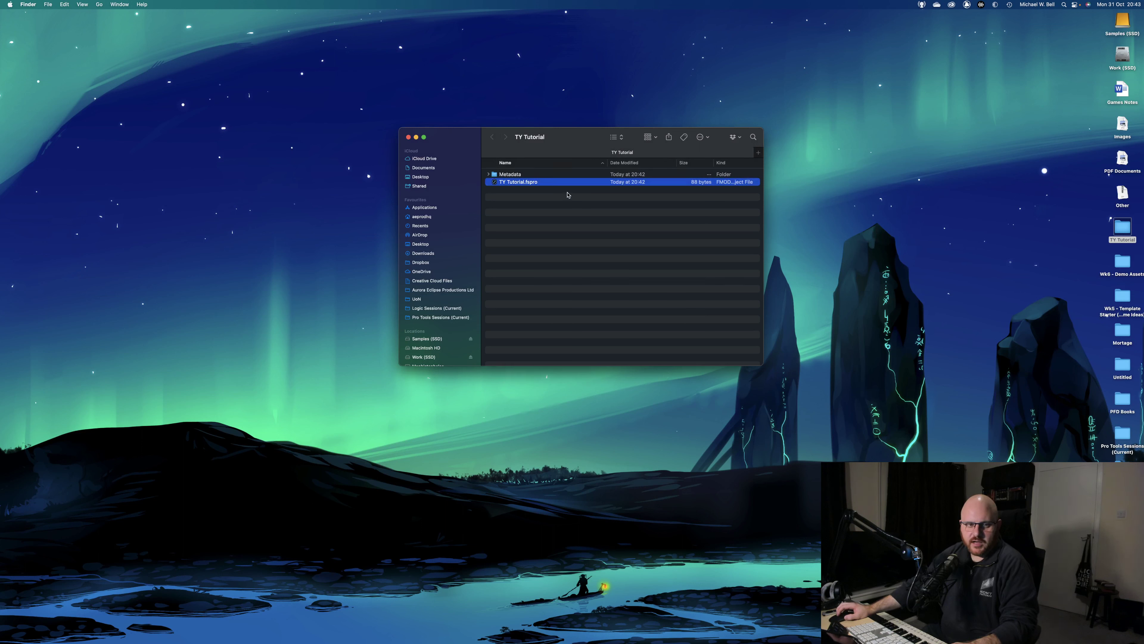
pyautogui.rightClick(517, 209)
pyautogui.click(525, 211)
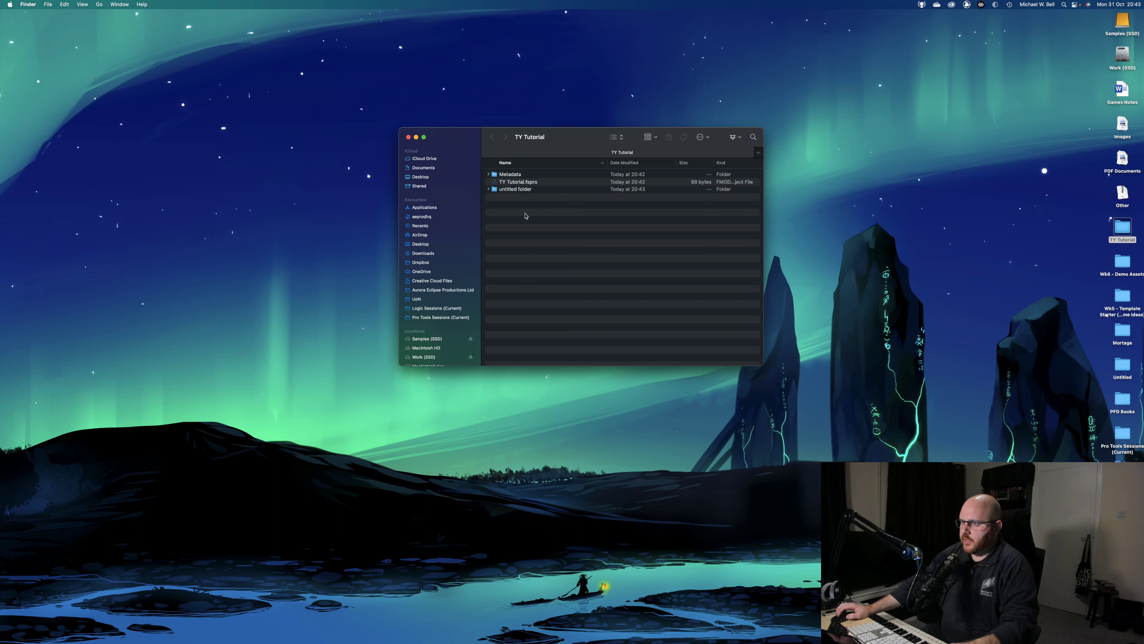
pyautogui.write('Assets')
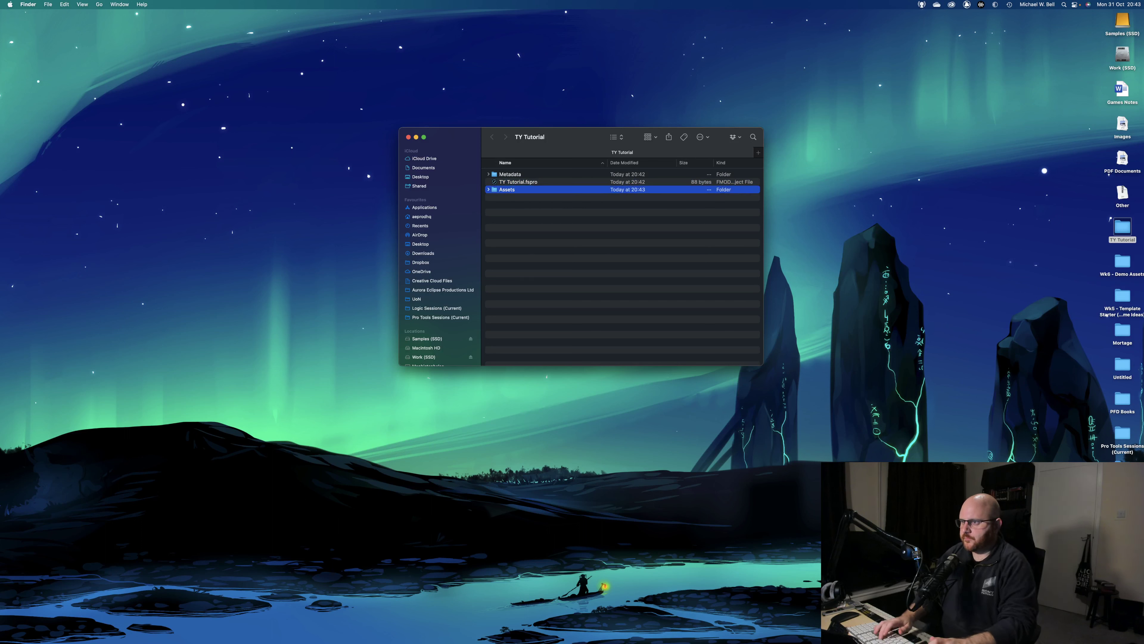
pyautogui.press('Return')
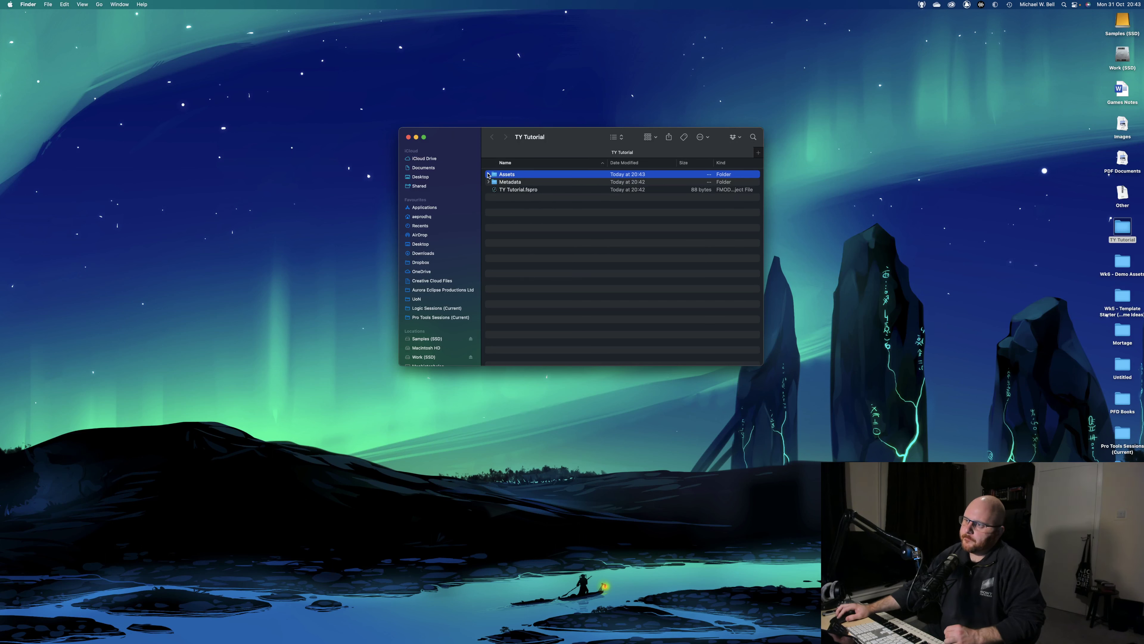
# Create a folder named Character inside the Assets folder.
pyautogui.doubleClick(519, 175)
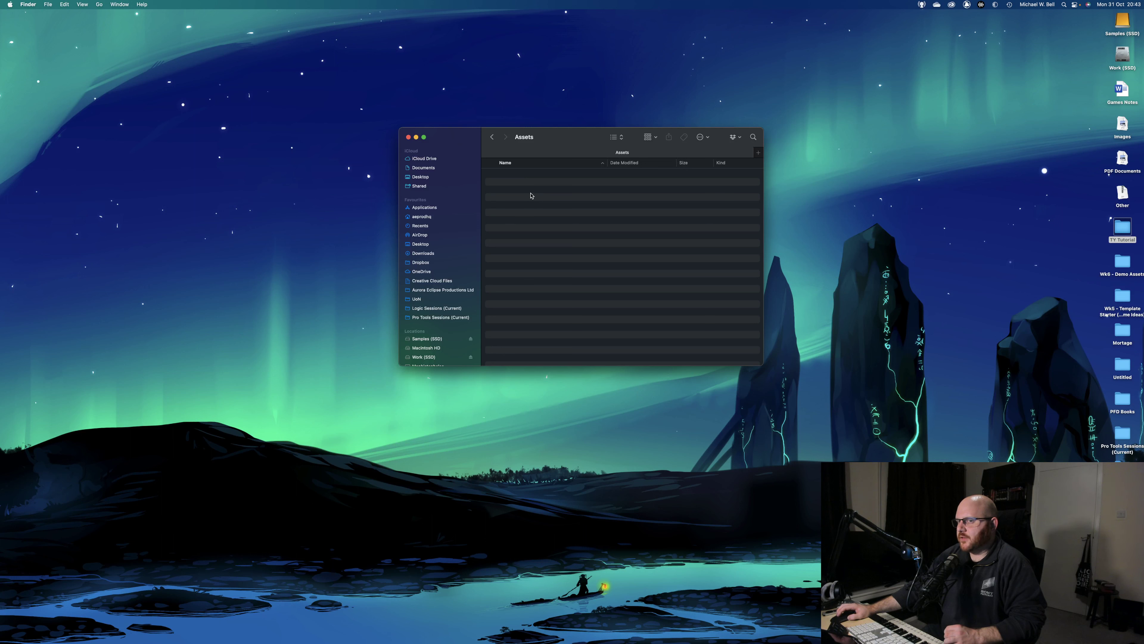
pyautogui.rightClick(525, 199)
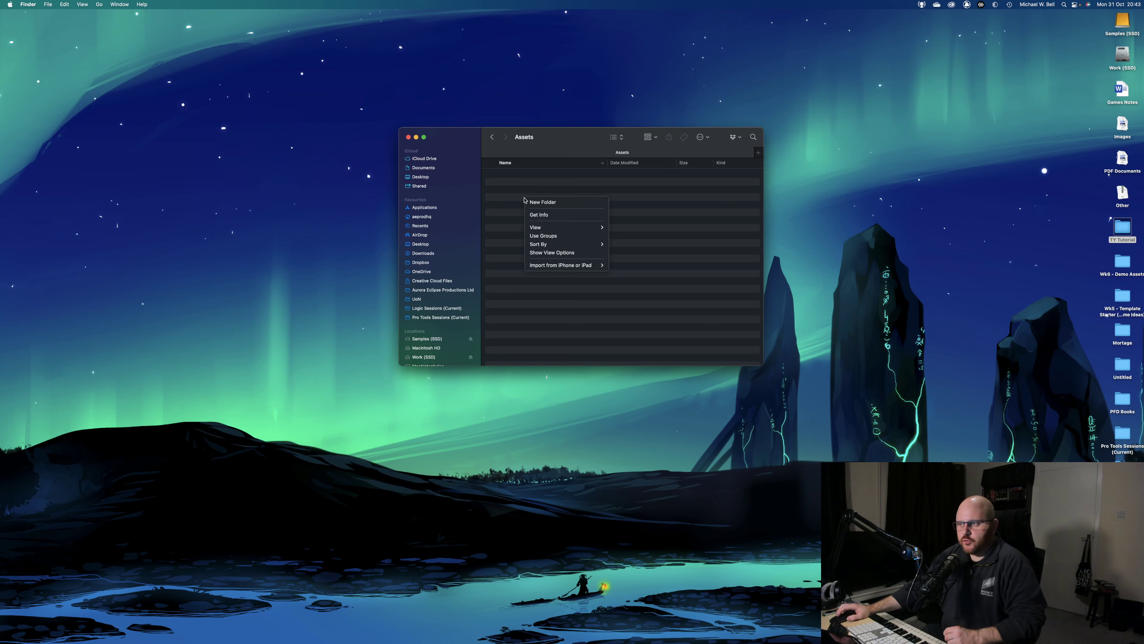
pyautogui.click(528, 203)
pyautogui.write('Character')
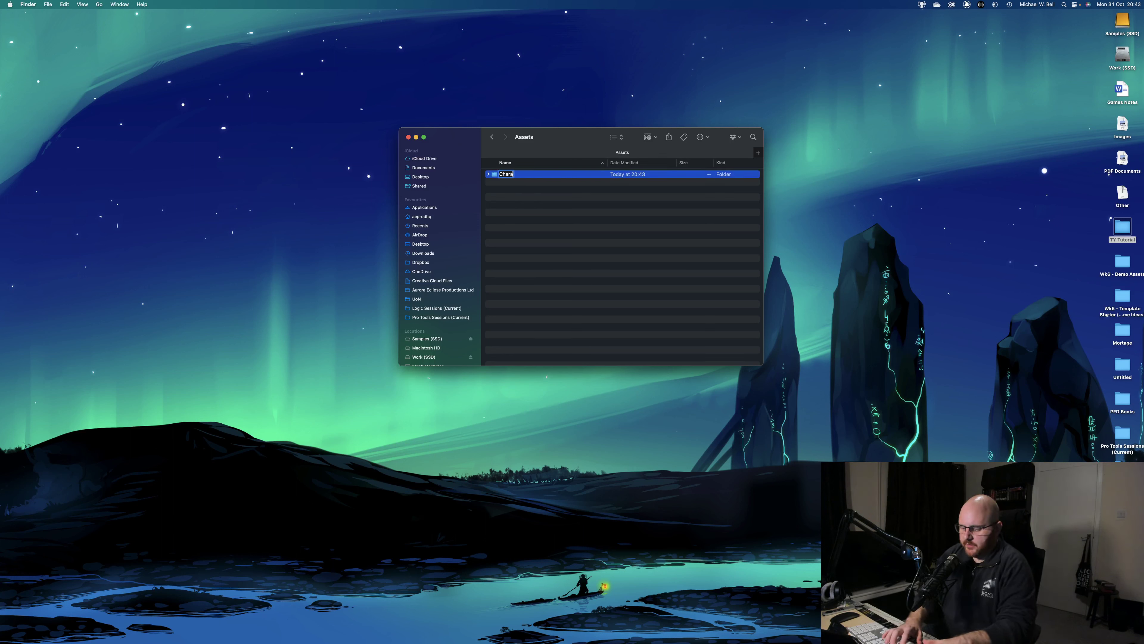
pyautogui.press('Return')
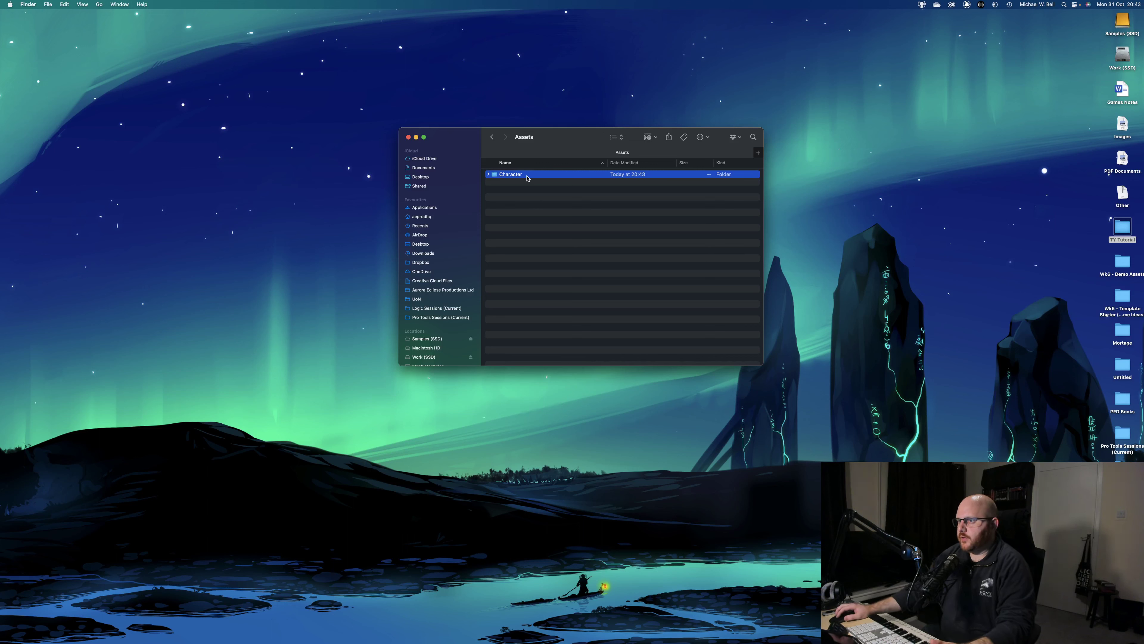
# Create a folder named Footsteps inside the Character folder.
pyautogui.doubleClick(527, 176)
pyautogui.rightClick(527, 180)
pyautogui.click(536, 189)
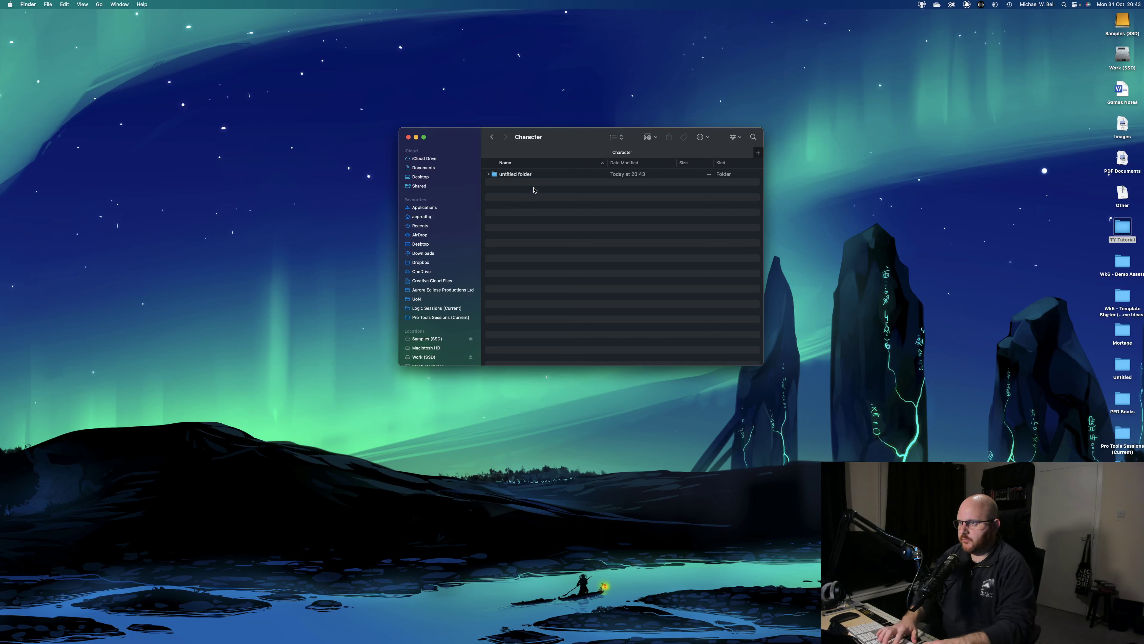
pyautogui.write('Footsteps')
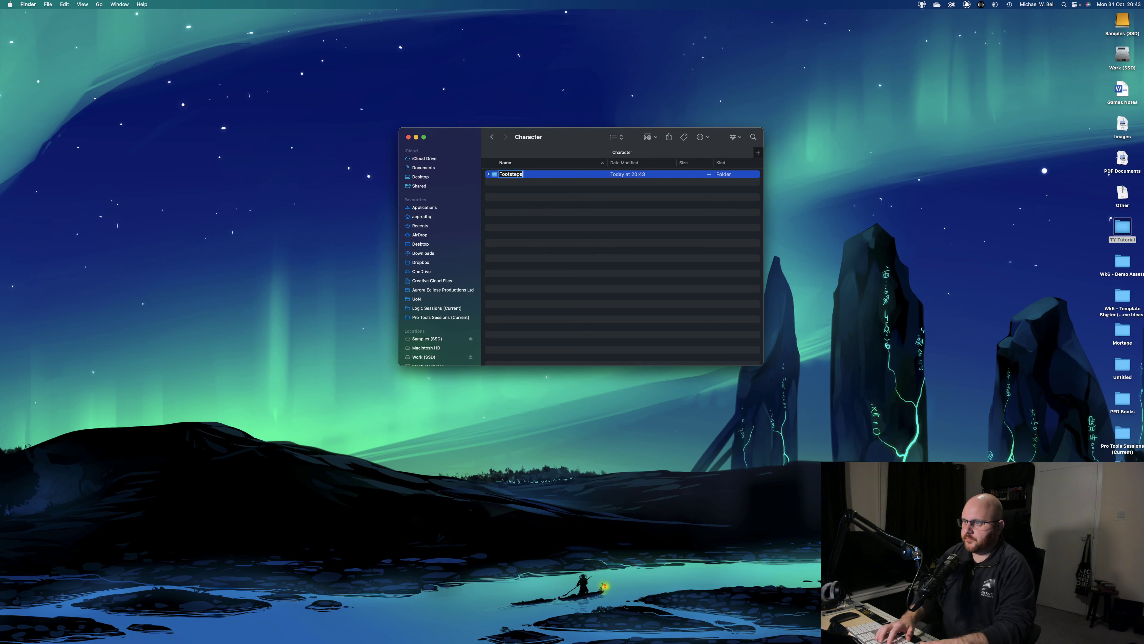
pyautogui.press('Return')
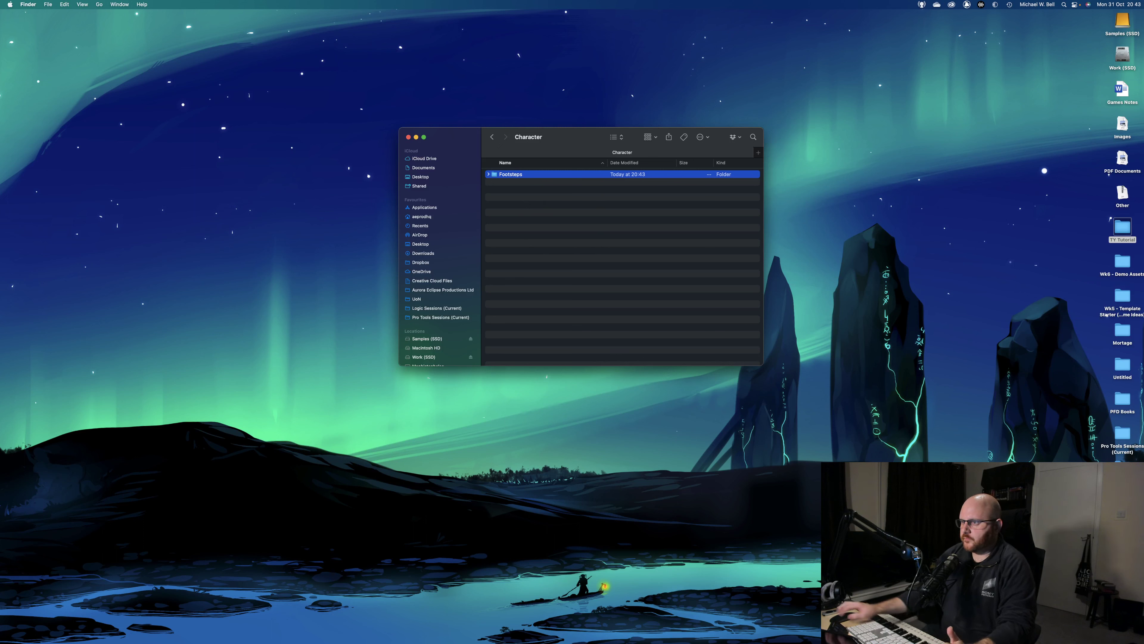
# Go back to the Assets folder and create a folder named Music beside Character.
pyautogui.click(492, 137)
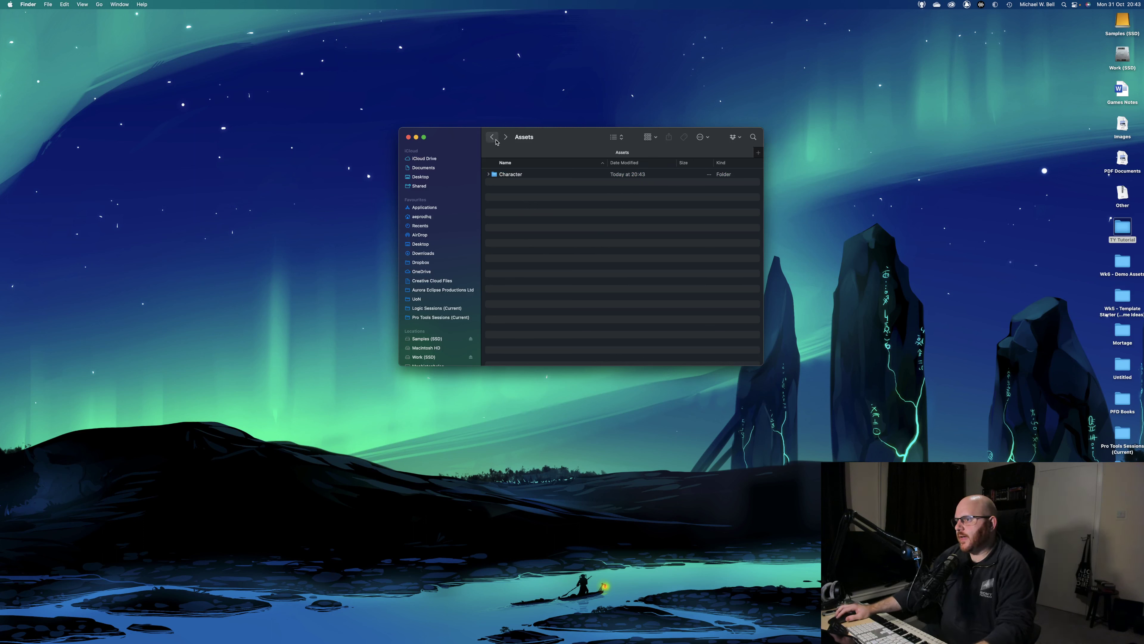
pyautogui.rightClick(519, 201)
pyautogui.click(527, 204)
pyautogui.write('u')
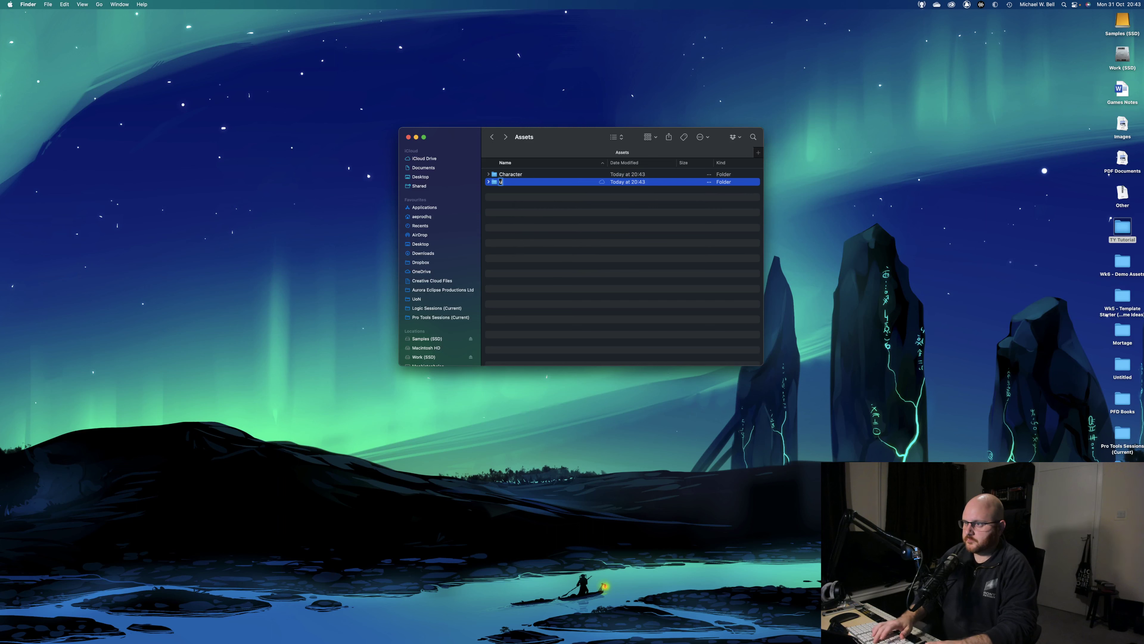
pyautogui.press('BackSpace')
pyautogui.write('Mus')
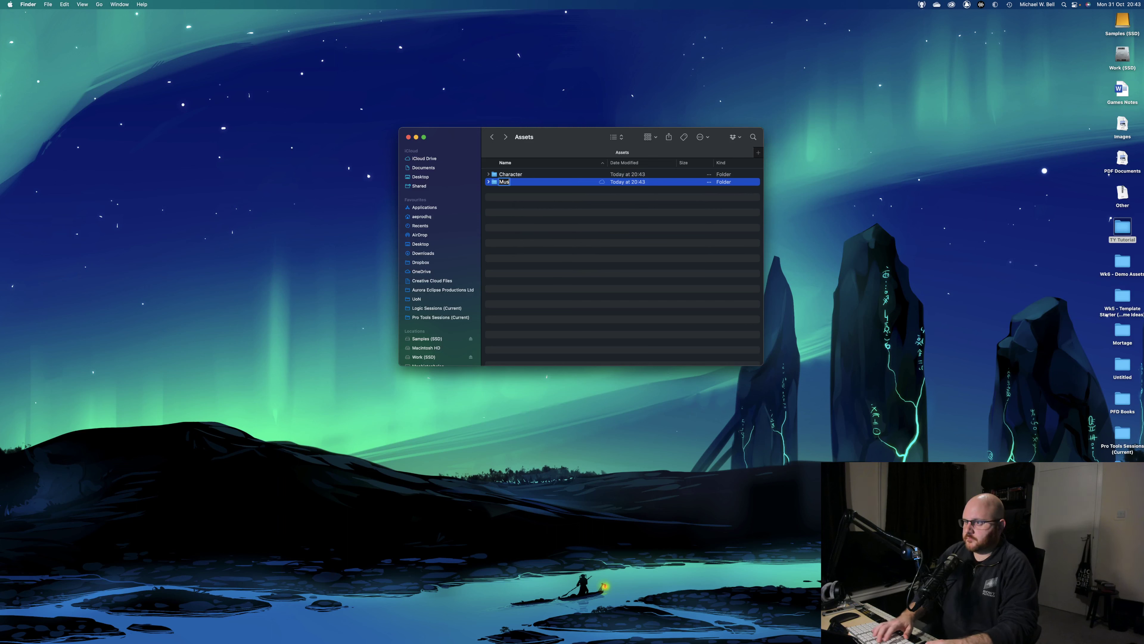
pyautogui.write('ic')
pyautogui.press('Return')
pyautogui.press('Up')
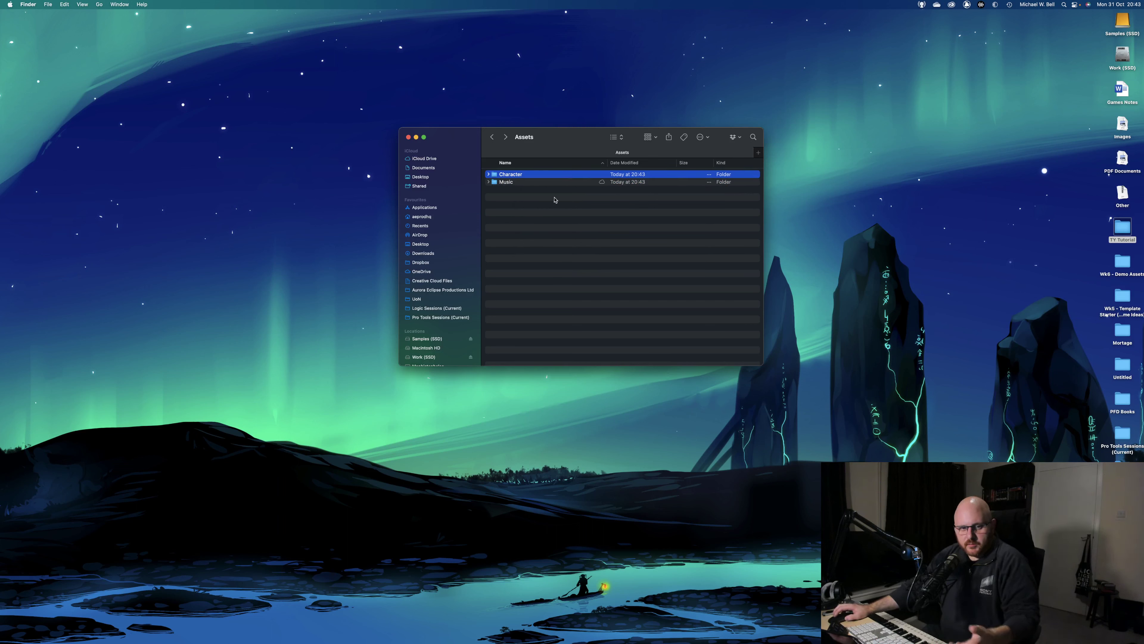
pyautogui.click(578, 241)
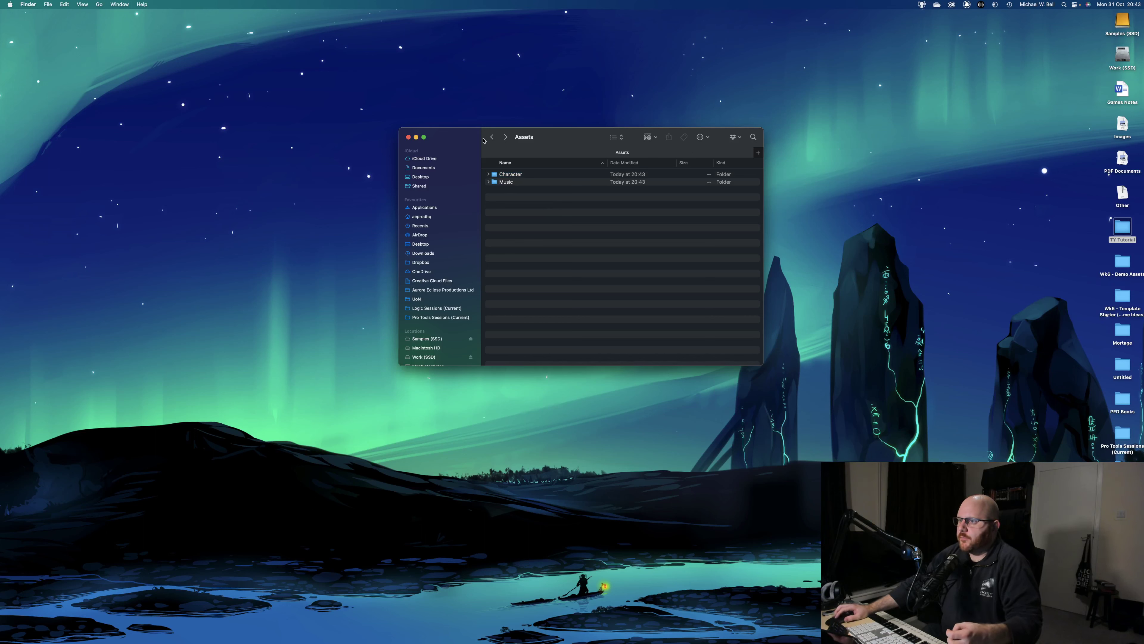
# Open TY Tutorial.fspro from the project folder in FMOD Studio and check the project's Audio Bin.
pyautogui.click(492, 137)
pyautogui.doubleClick(513, 205)
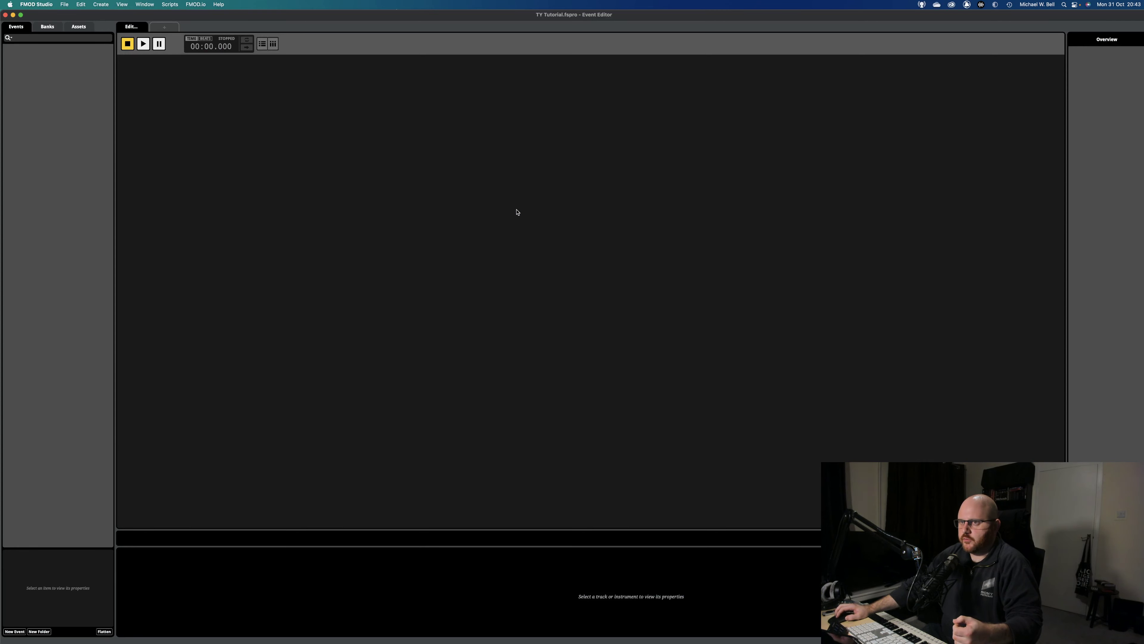
pyautogui.click(145, 4)
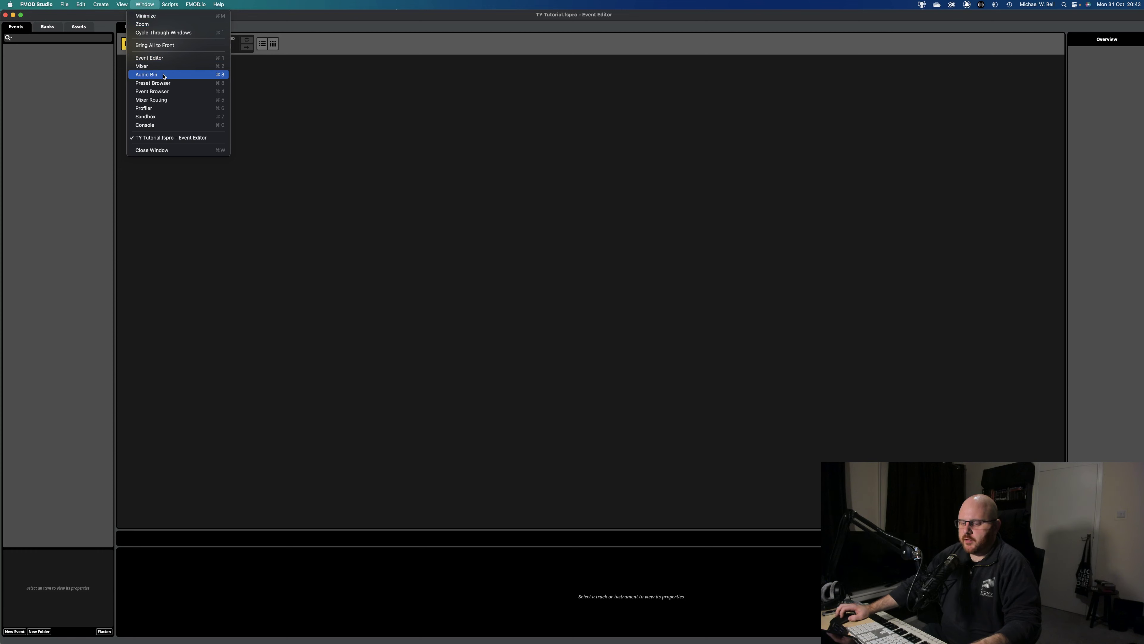
pyautogui.press('super+3')
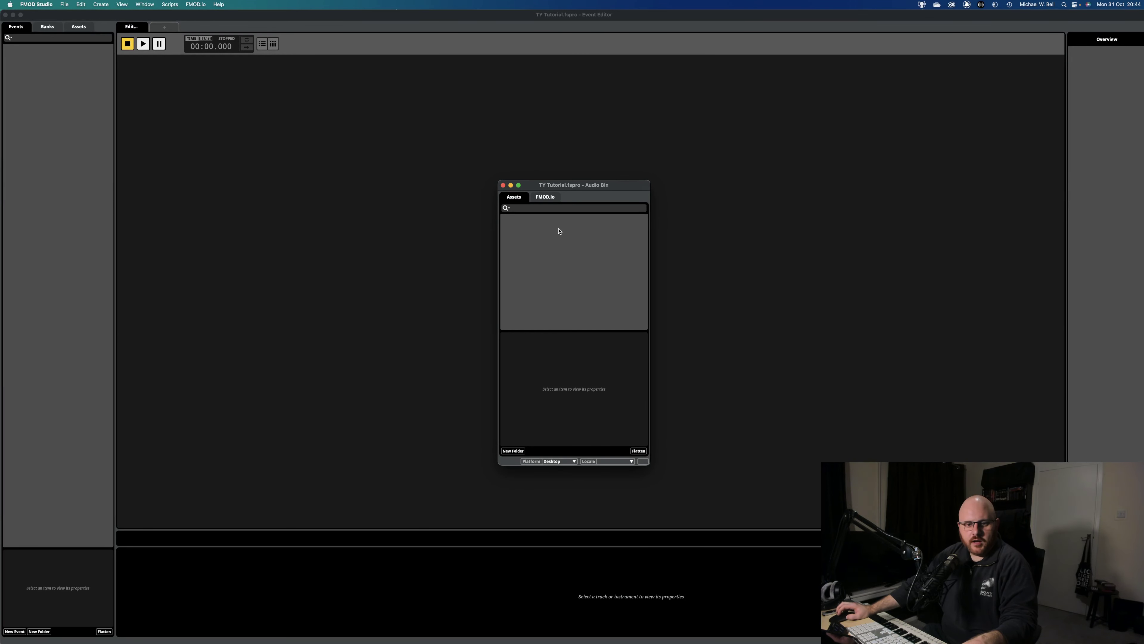
pyautogui.click(503, 185)
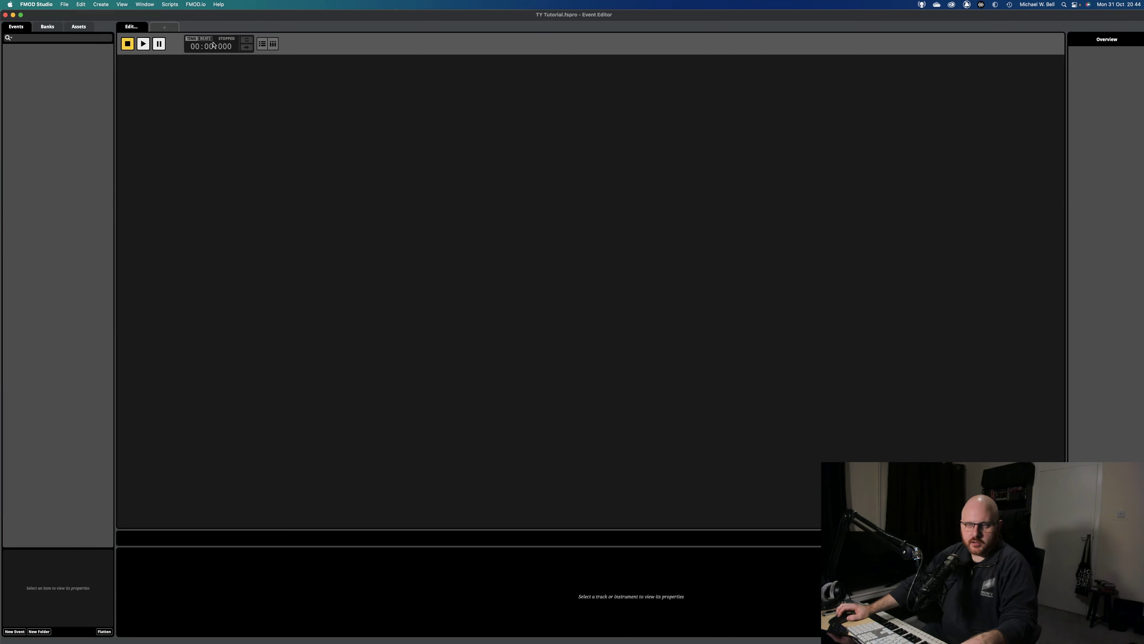
# Copy the four 106bpm_44ts_music_lvl_01 .ogg files from the Wk6 - Demo Assets folder into the project's Music folder.
pyautogui.click(13, 15)
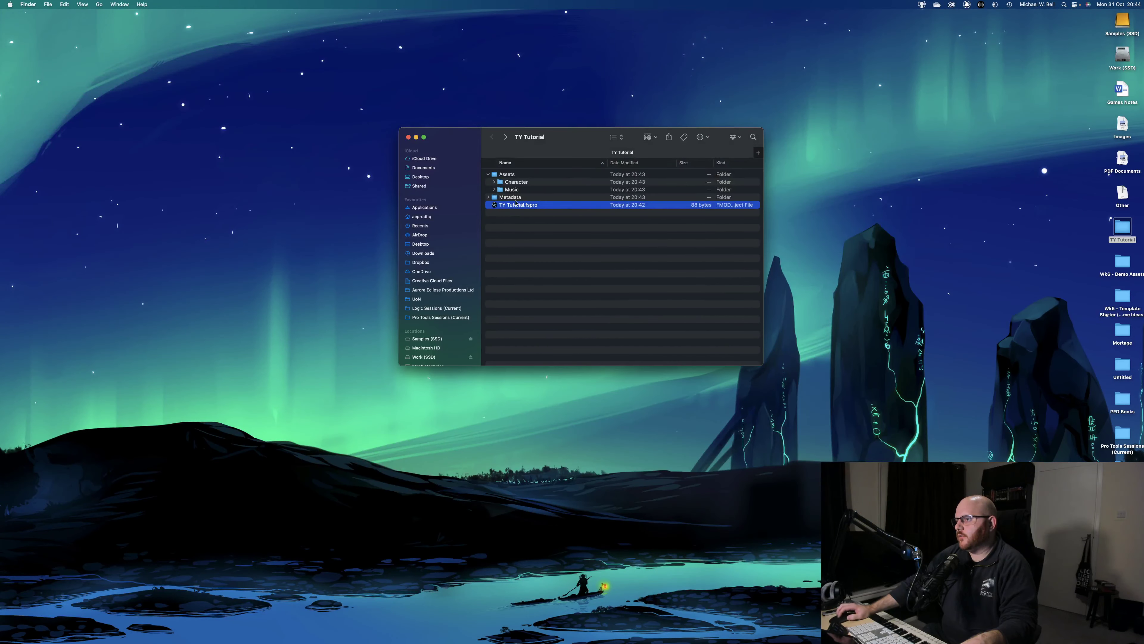
pyautogui.doubleClick(517, 189)
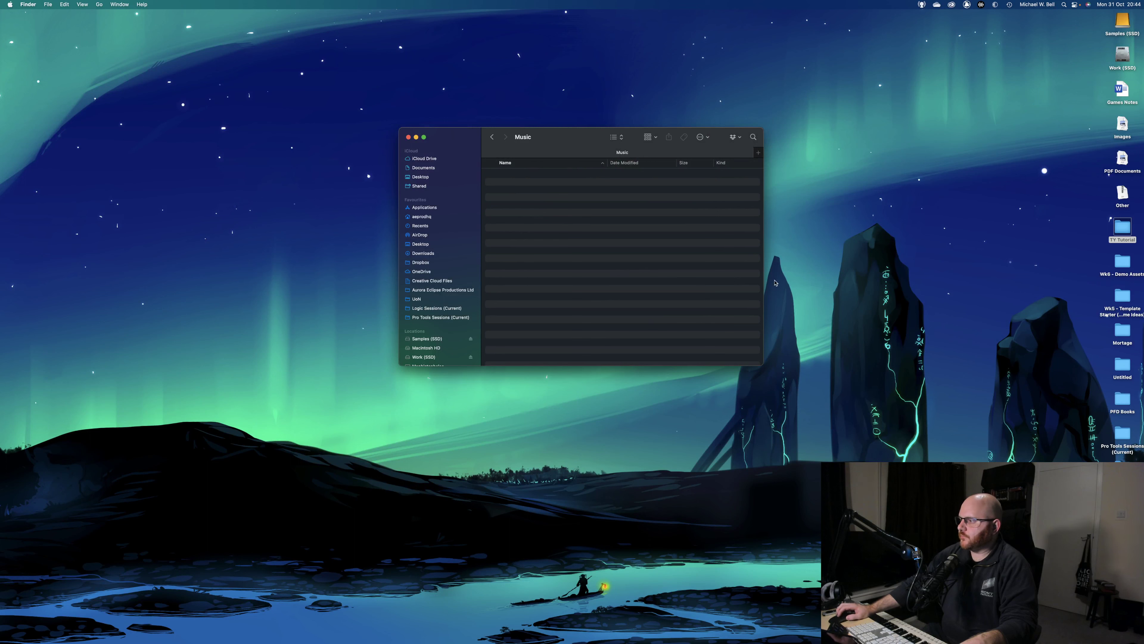
pyautogui.click(1120, 262)
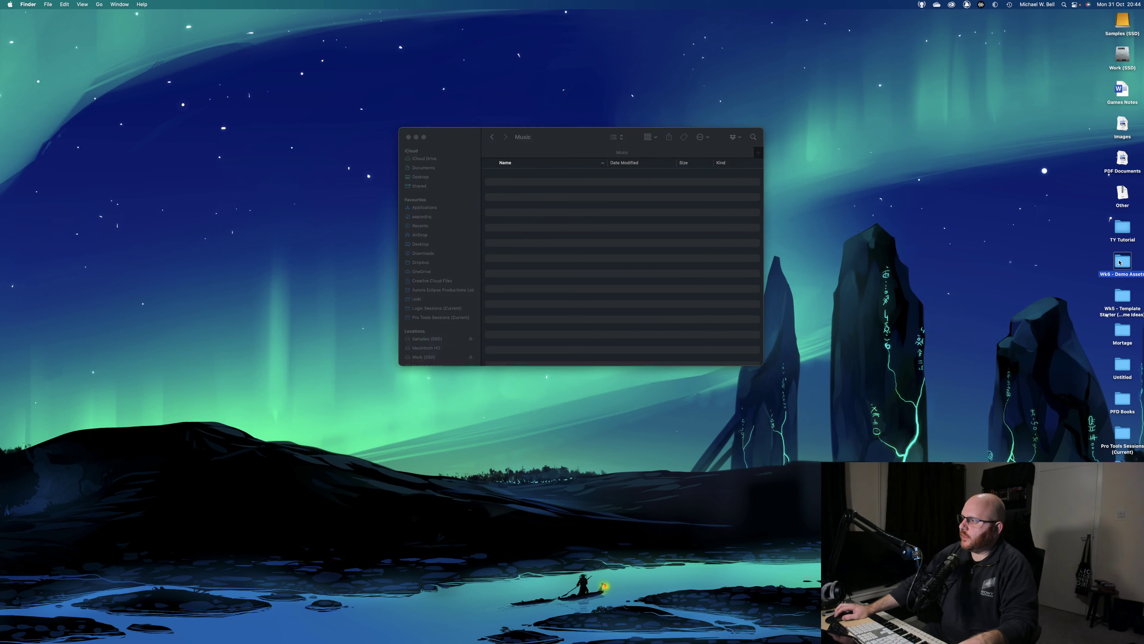
pyautogui.doubleClick(1120, 262)
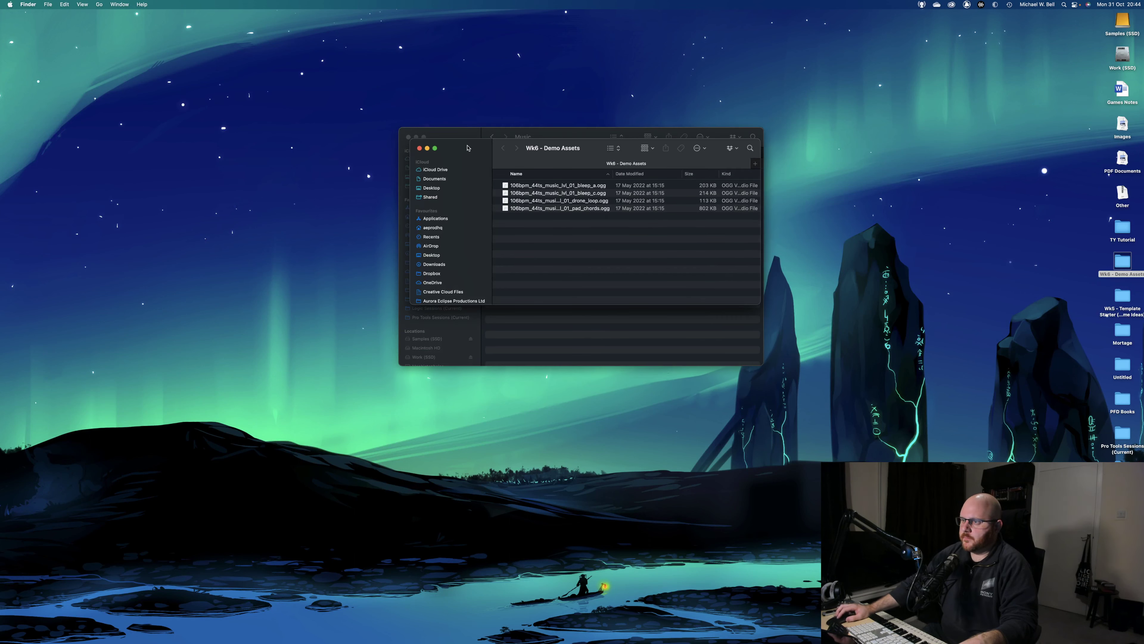
pyautogui.moveTo(590, 161); pyautogui.dragTo(529, 225)
pyautogui.moveTo(496, 306); pyautogui.dragTo(498, 244)
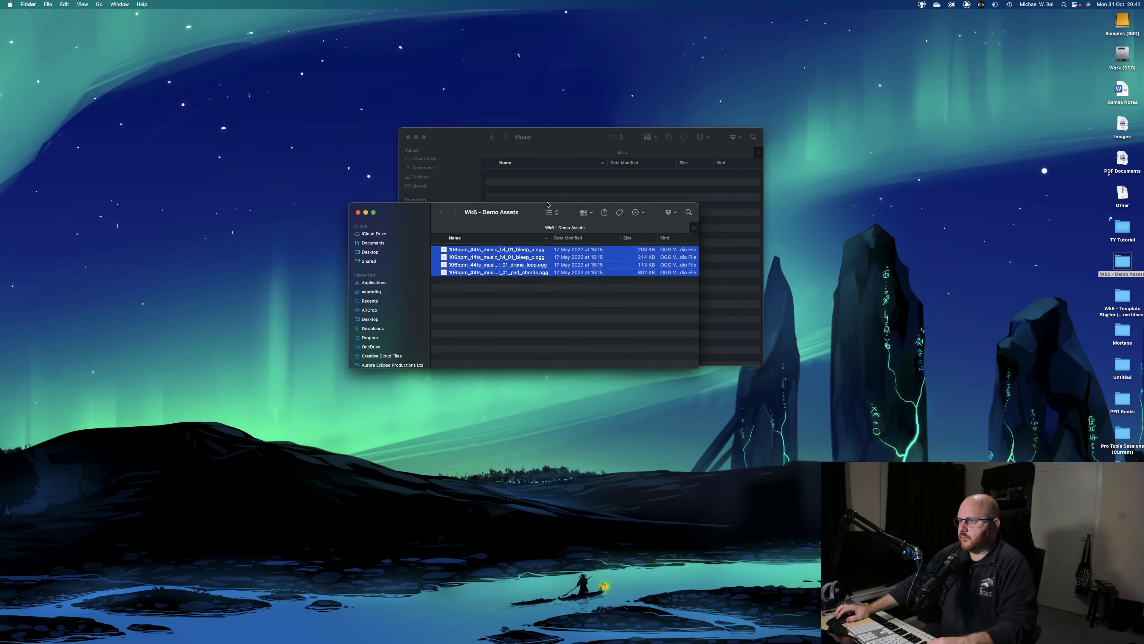
pyautogui.click(358, 212)
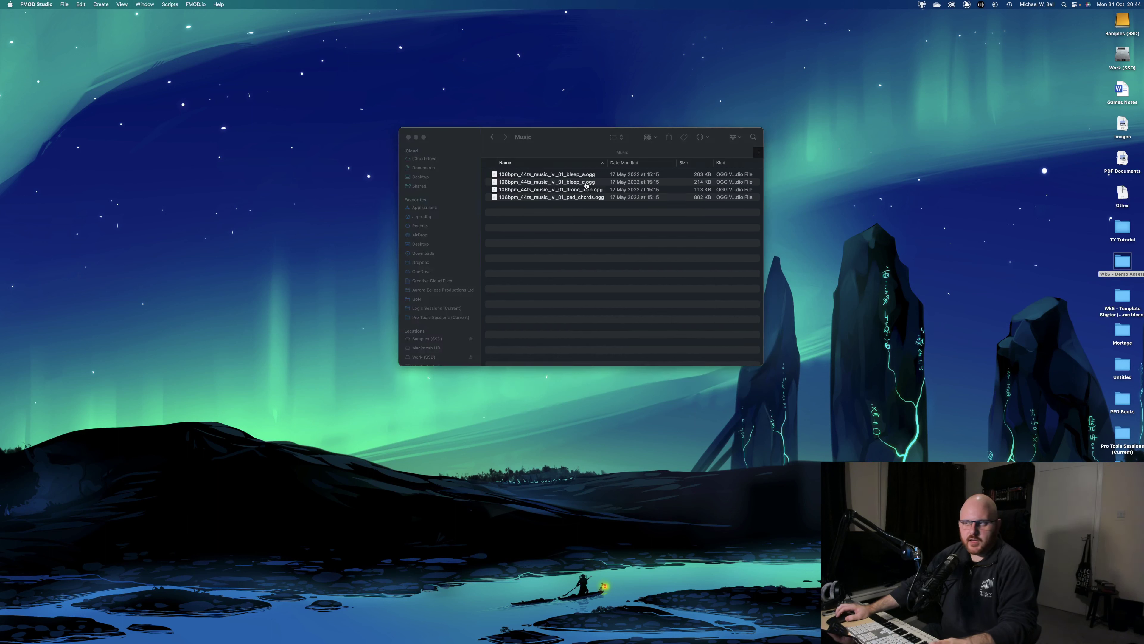
# Switch back to FMOD Studio and examine the contents of the Music folder in the Audio Bin.
pyautogui.moveTo(641, 629)
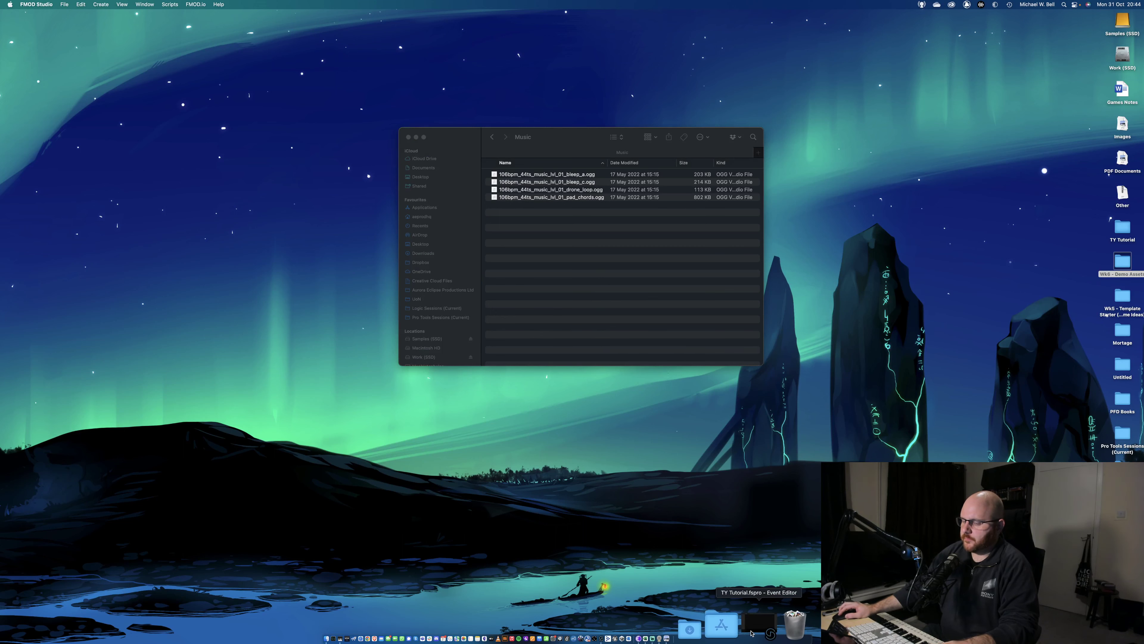
pyautogui.click(757, 624)
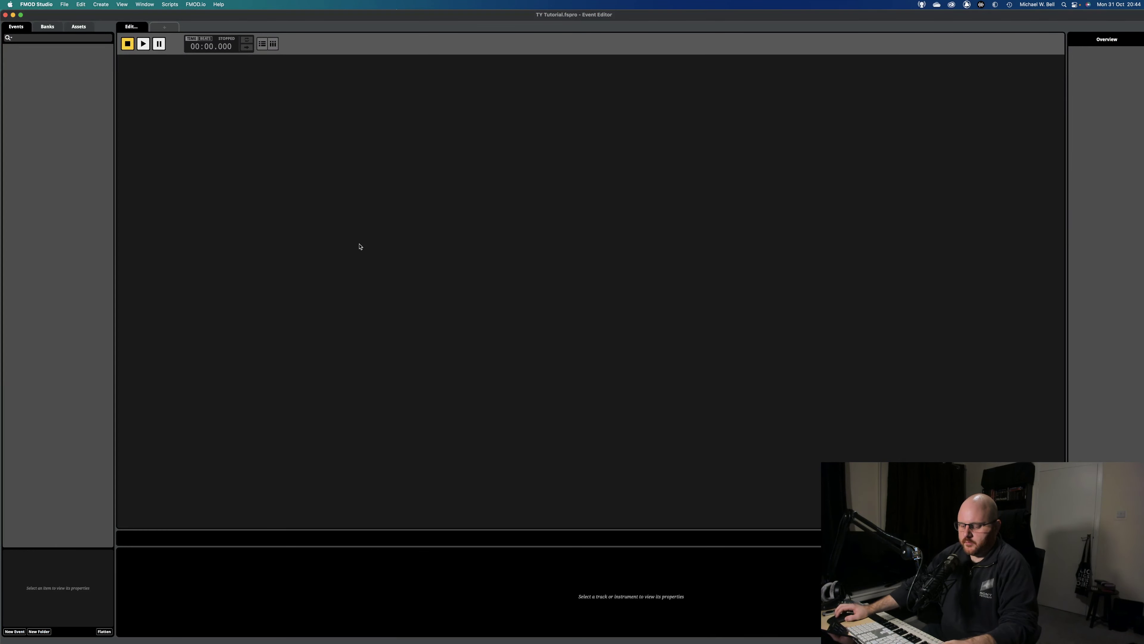
pyautogui.press('super+6')
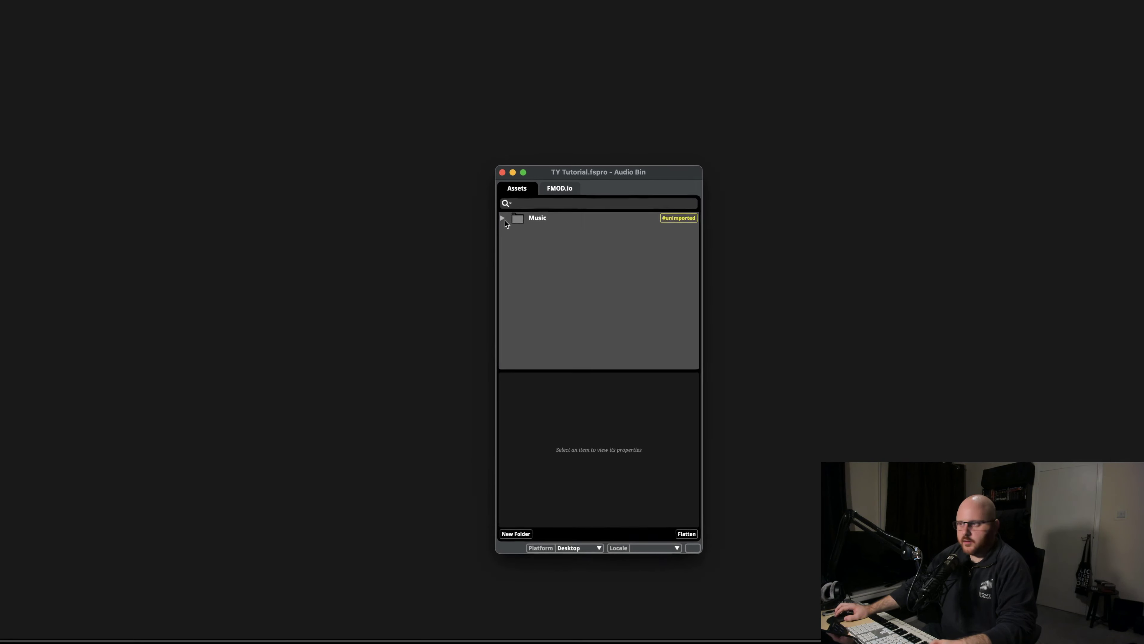
pyautogui.click(503, 218)
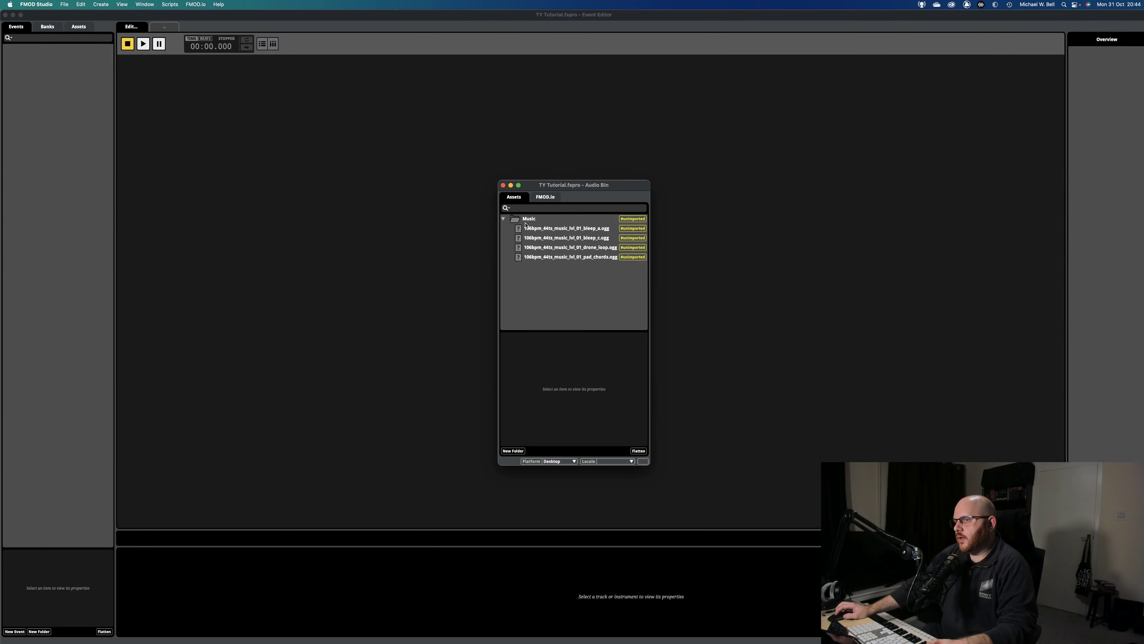
# Check the Music folder in the Event Editor's asset list, return to the events list, and close the Audio Bin after widening it.
pyautogui.click(80, 27)
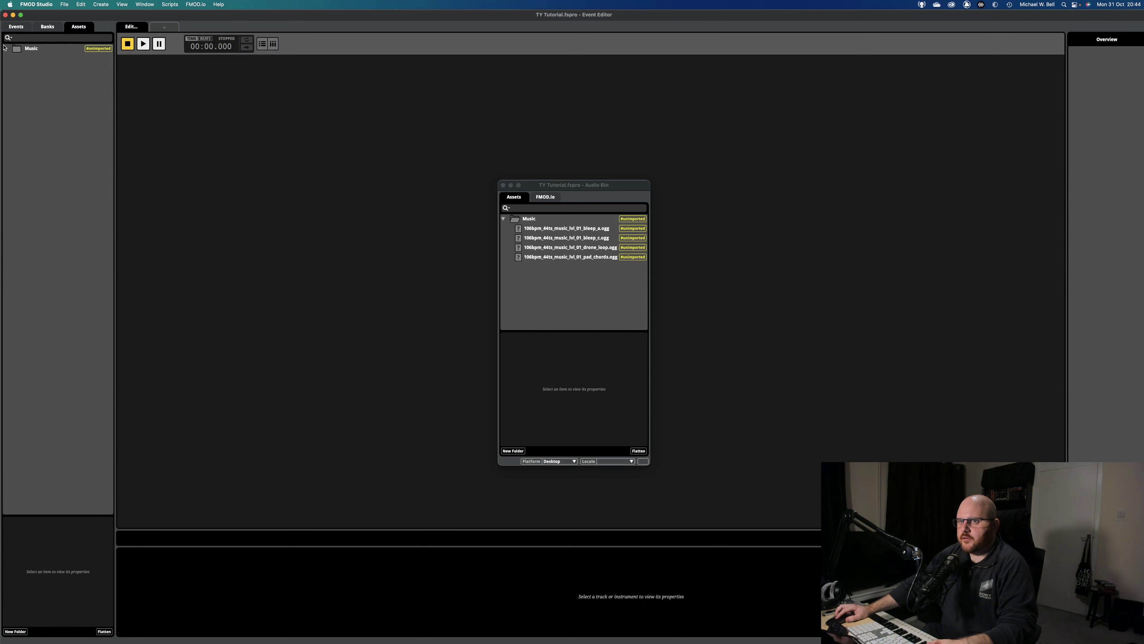
pyautogui.click(4, 48)
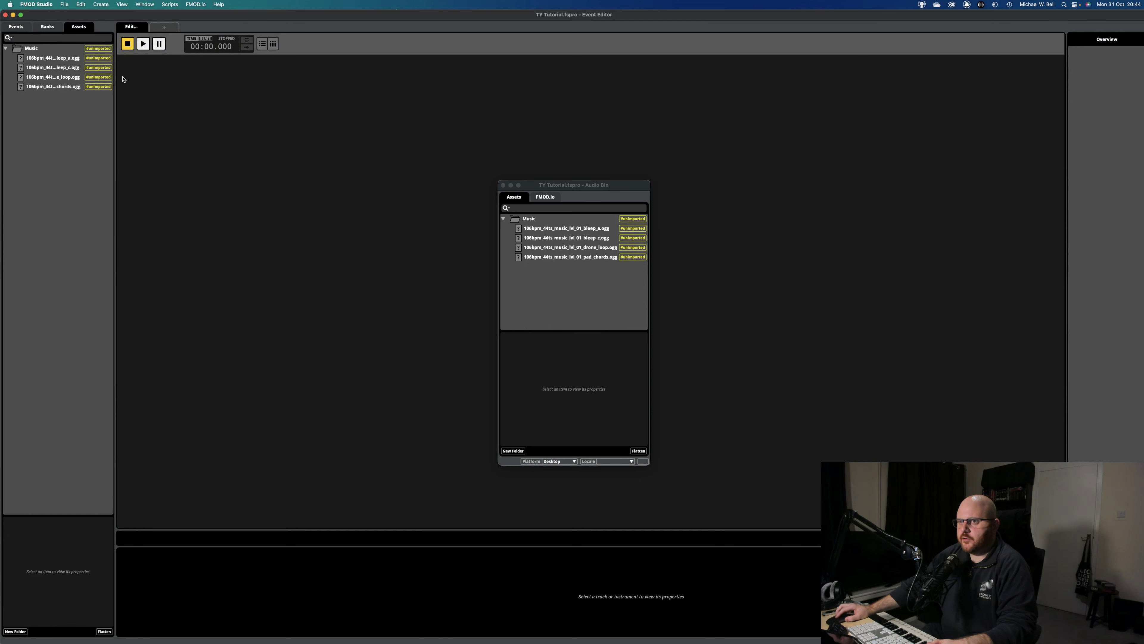
pyautogui.click(16, 26)
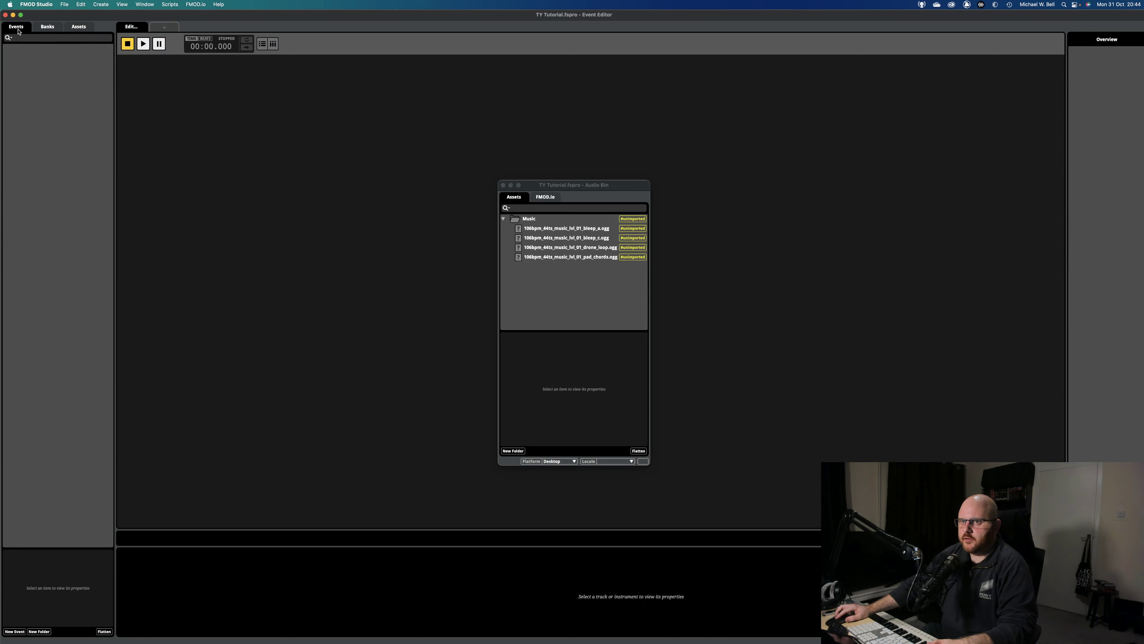
pyautogui.click(538, 282)
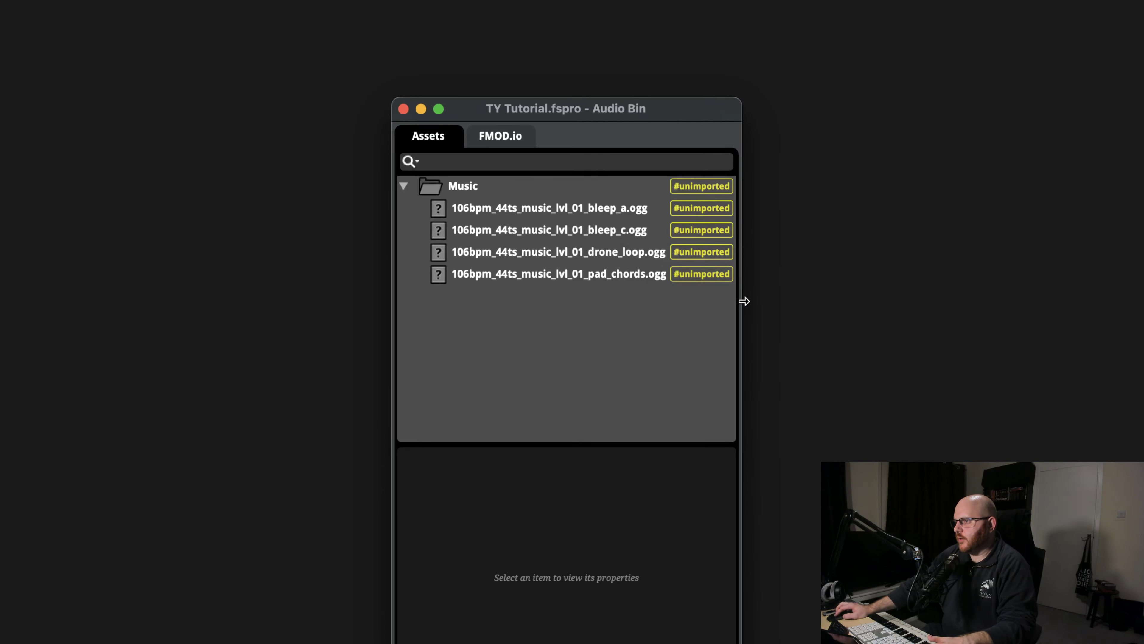
pyautogui.moveTo(744, 301); pyautogui.dragTo(789, 302)
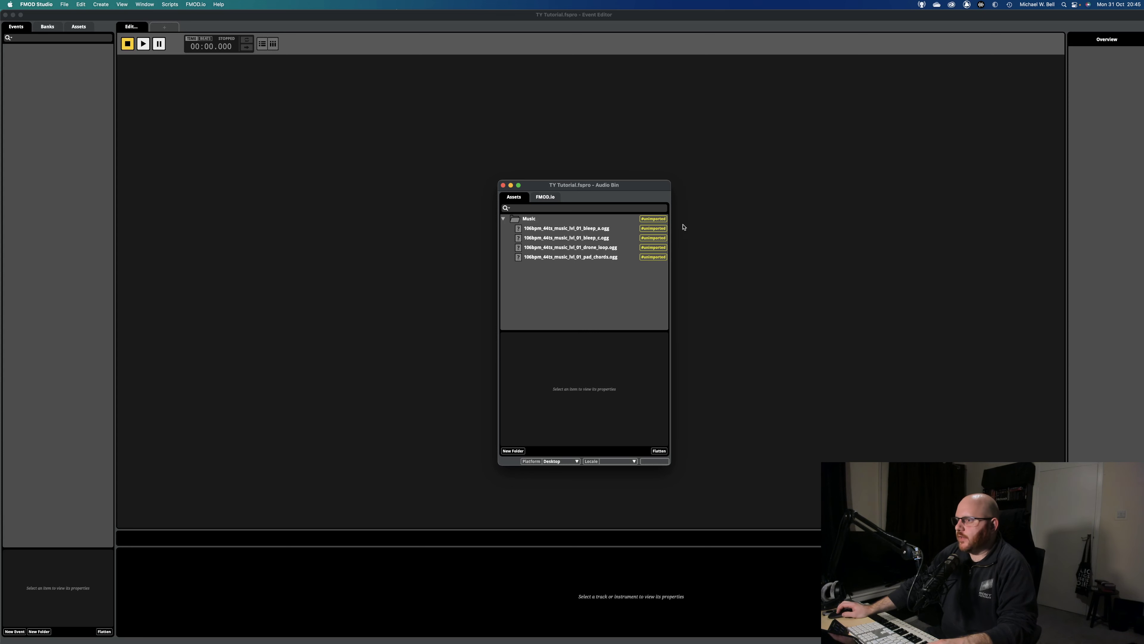
pyautogui.click(503, 185)
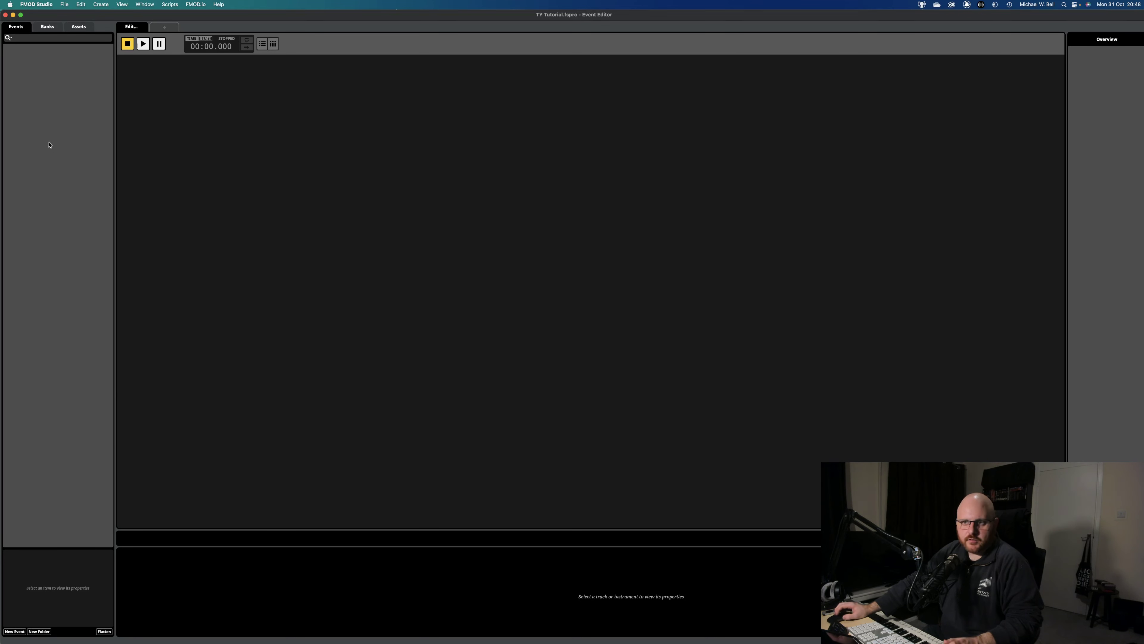
# Create a folder named YT Demo in the project's events list.
pyautogui.rightClick(31, 96)
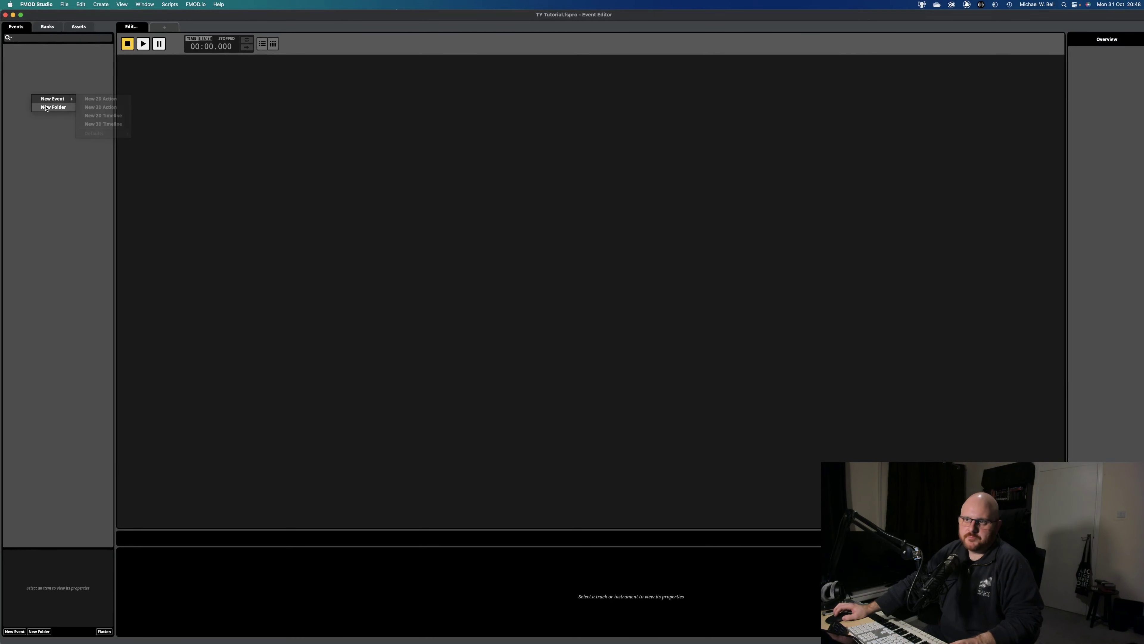
pyautogui.click(45, 109)
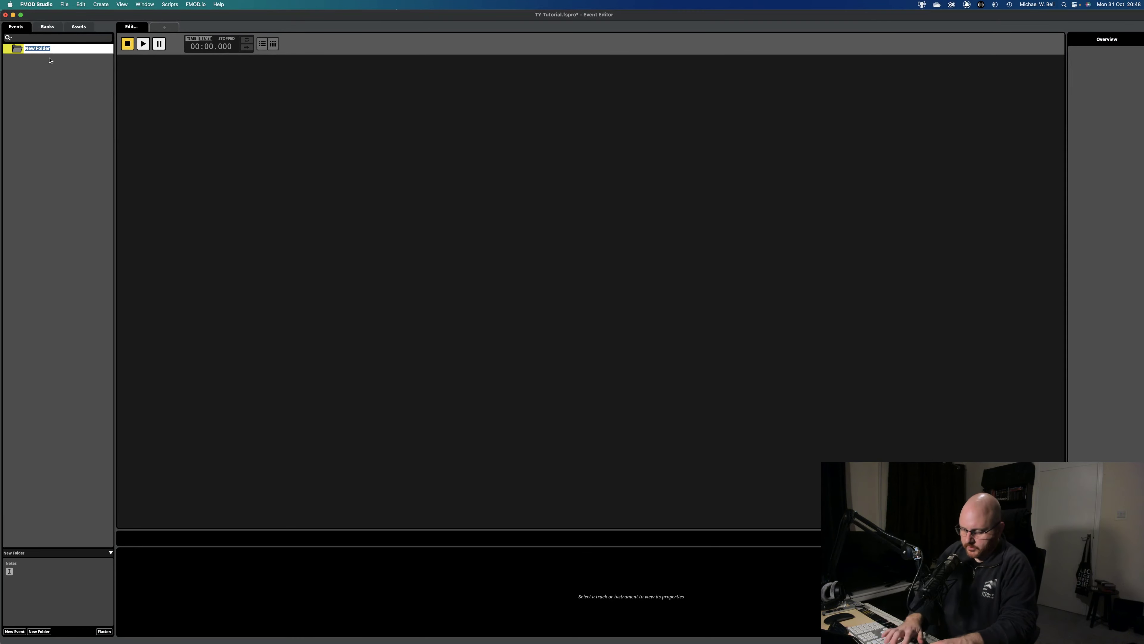
pyautogui.write('YT Demo')
pyautogui.press('Return')
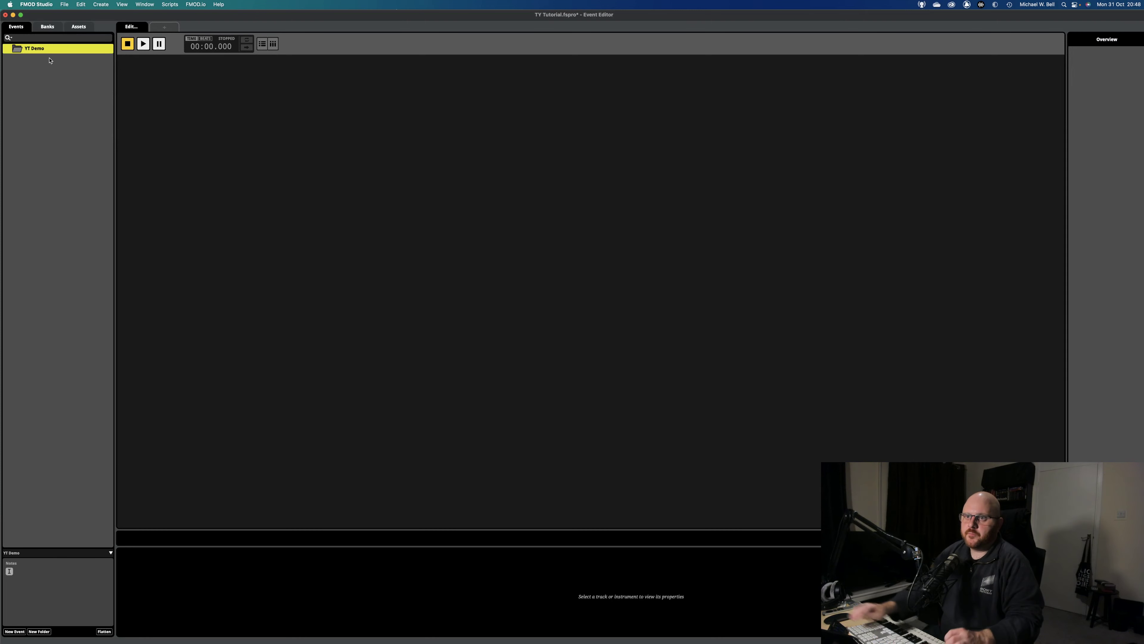
# Create a 3D Timeline event named Demo 1 inside the YT Demo folder.
pyautogui.rightClick(39, 51)
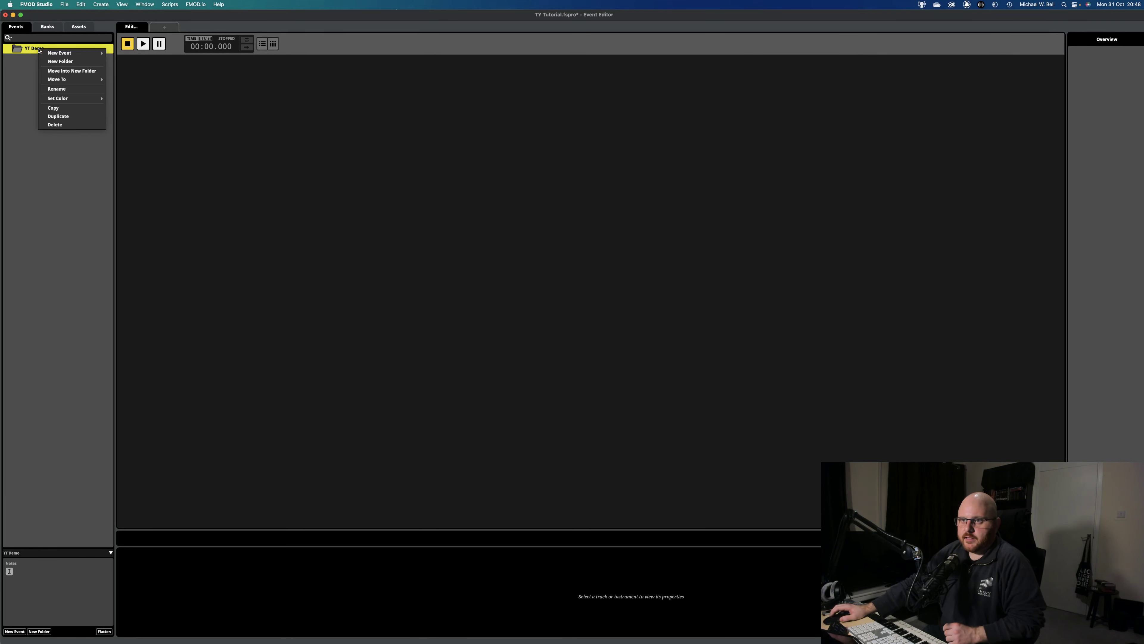
pyautogui.moveTo(40, 53)
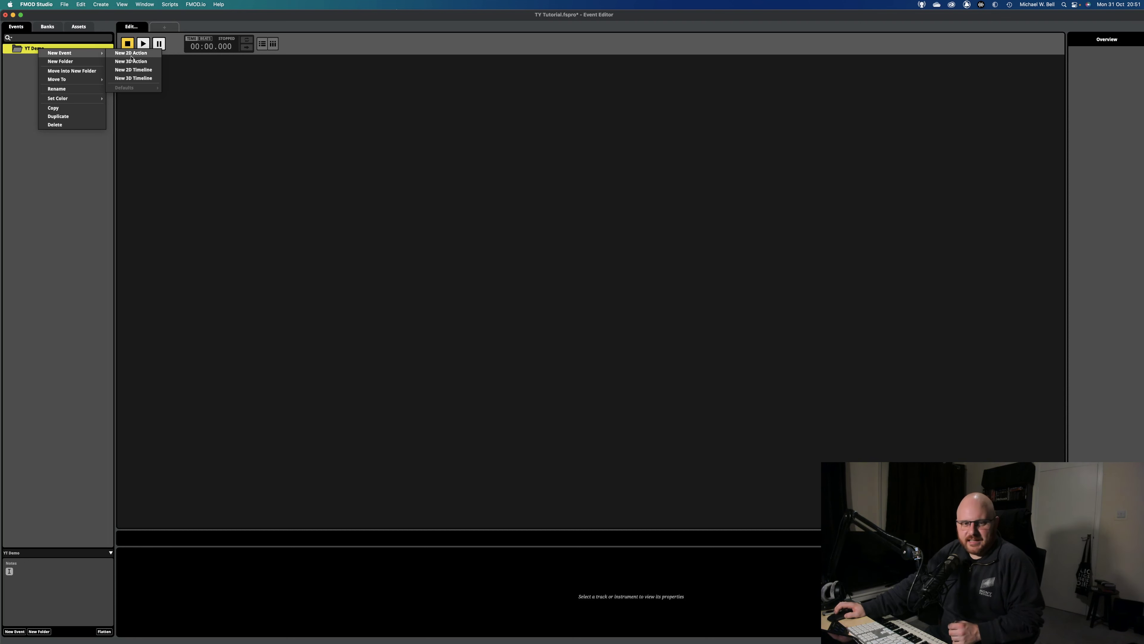
pyautogui.click(132, 78)
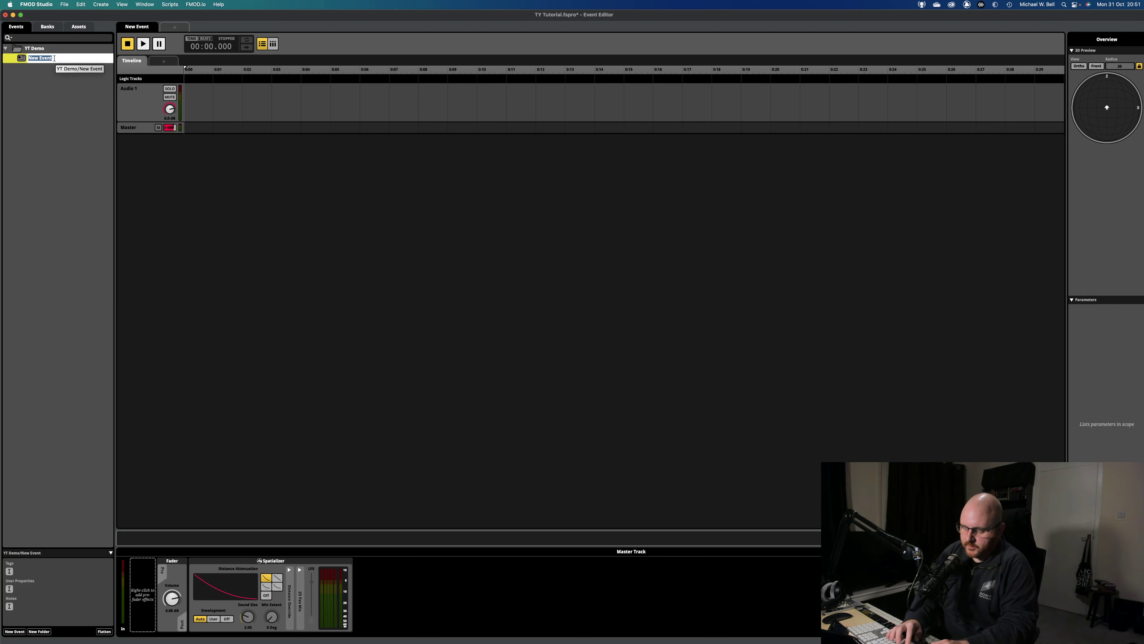
pyautogui.write('Demo 1')
pyautogui.press('Return')
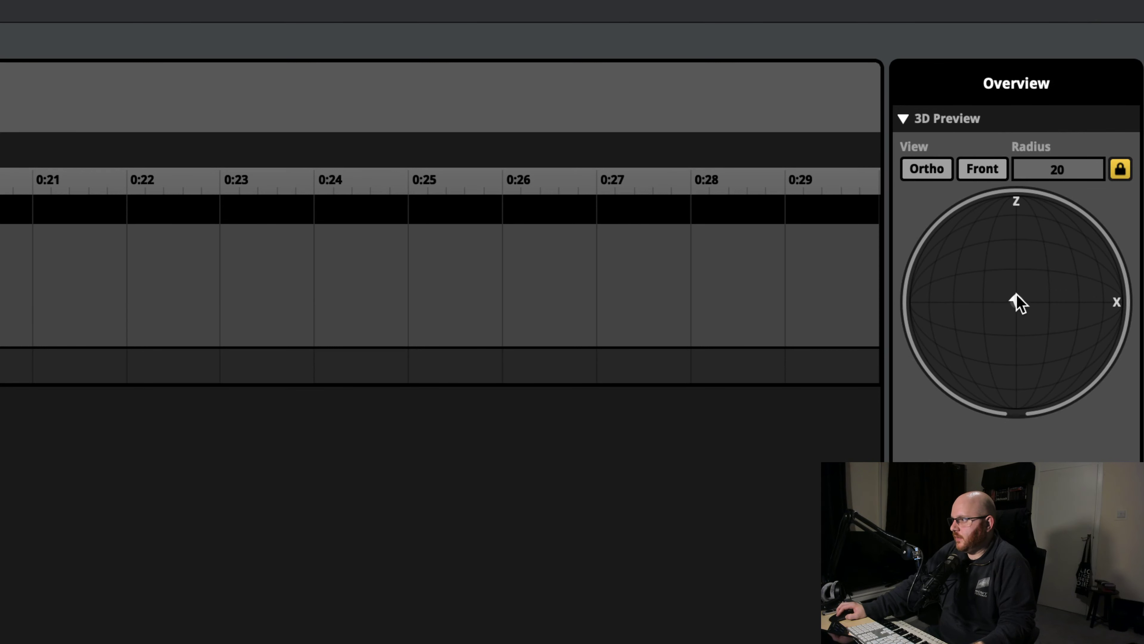
pyautogui.moveTo(1018, 301)
pyautogui.mouseDown()
pyautogui.moveTo(1015, 229)
pyautogui.moveTo(1012, 374)
pyautogui.moveTo(1015, 307)
pyautogui.moveTo(1066, 303)
pyautogui.moveTo(938, 302)
pyautogui.moveTo(1015, 300)
pyautogui.mouseUp()
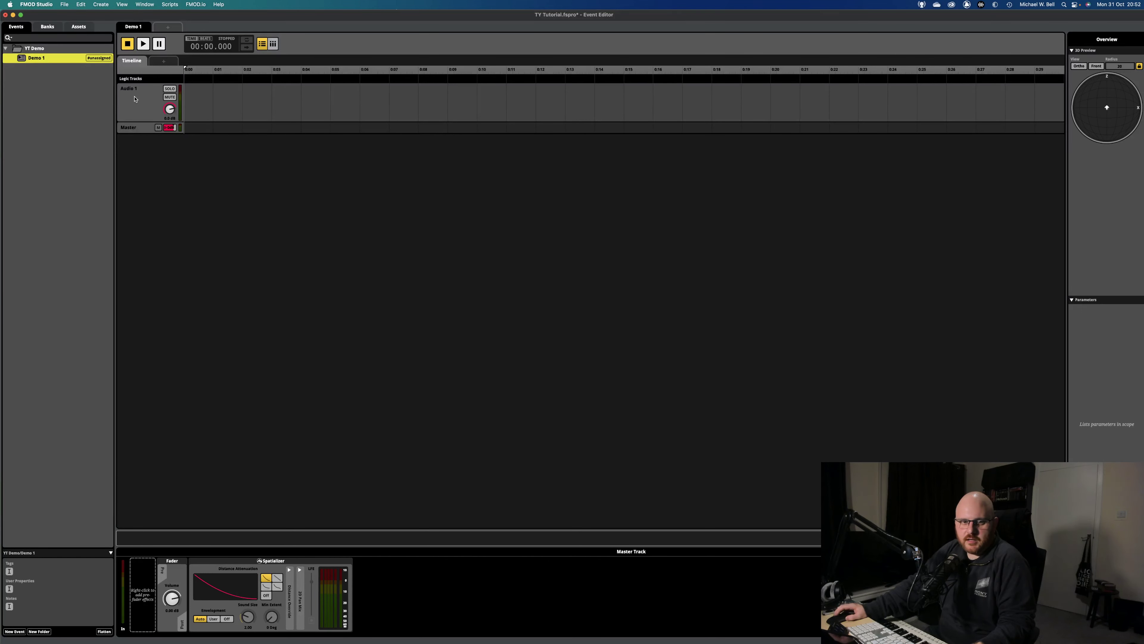
# Add a second audio track to the Demo 1 event and add volume automation to the Audio 1 track.
pyautogui.rightClick(135, 100)
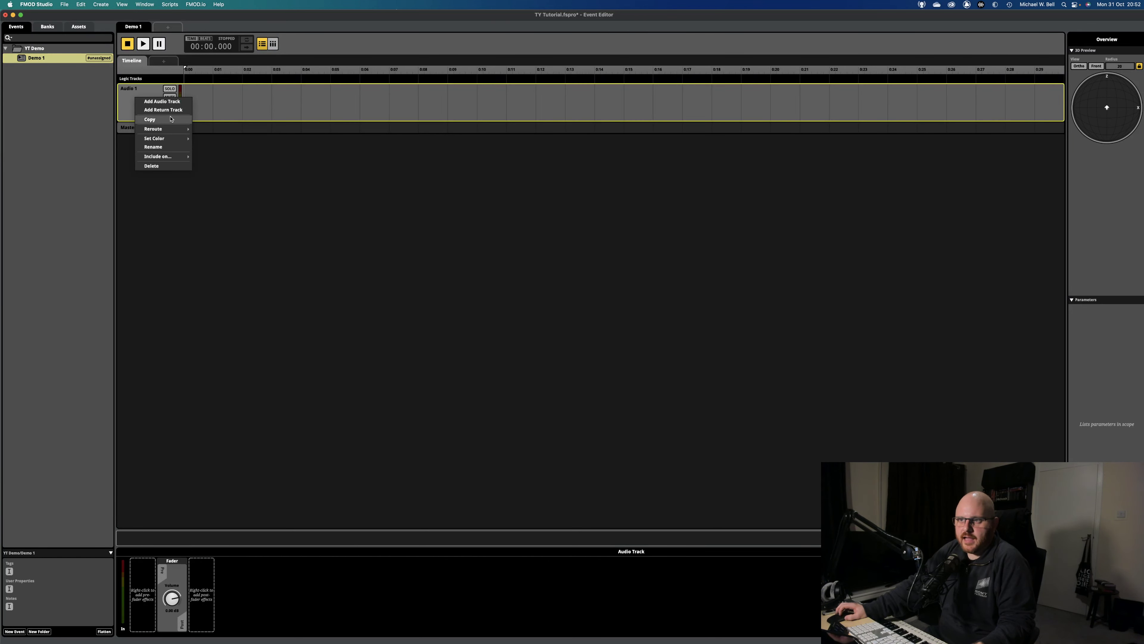
pyautogui.click(162, 101)
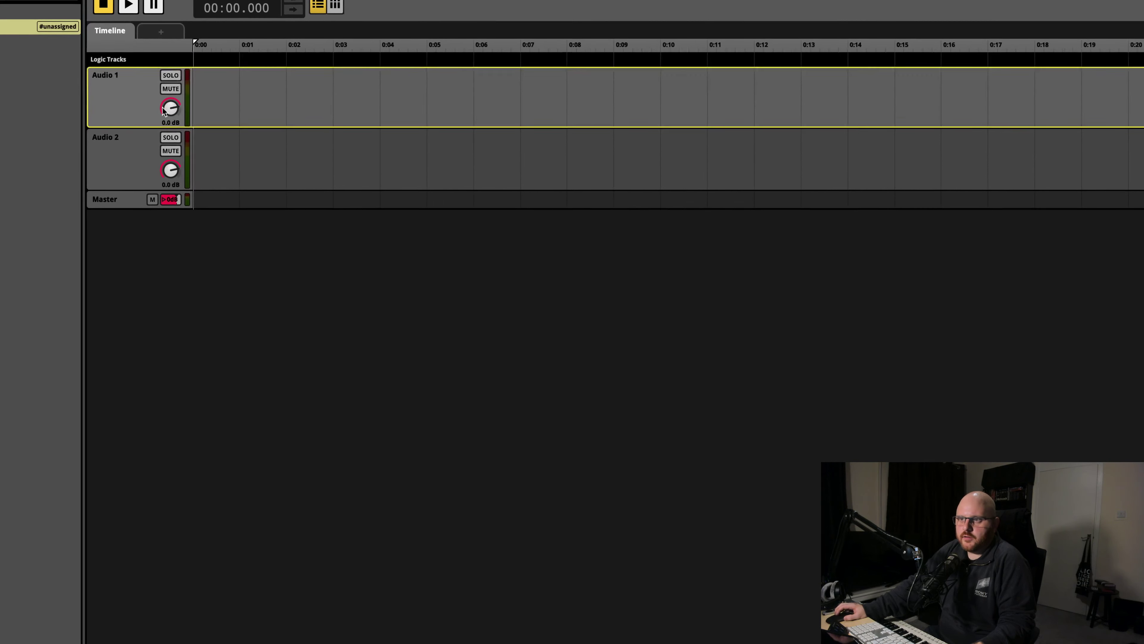
pyautogui.rightClick(171, 111)
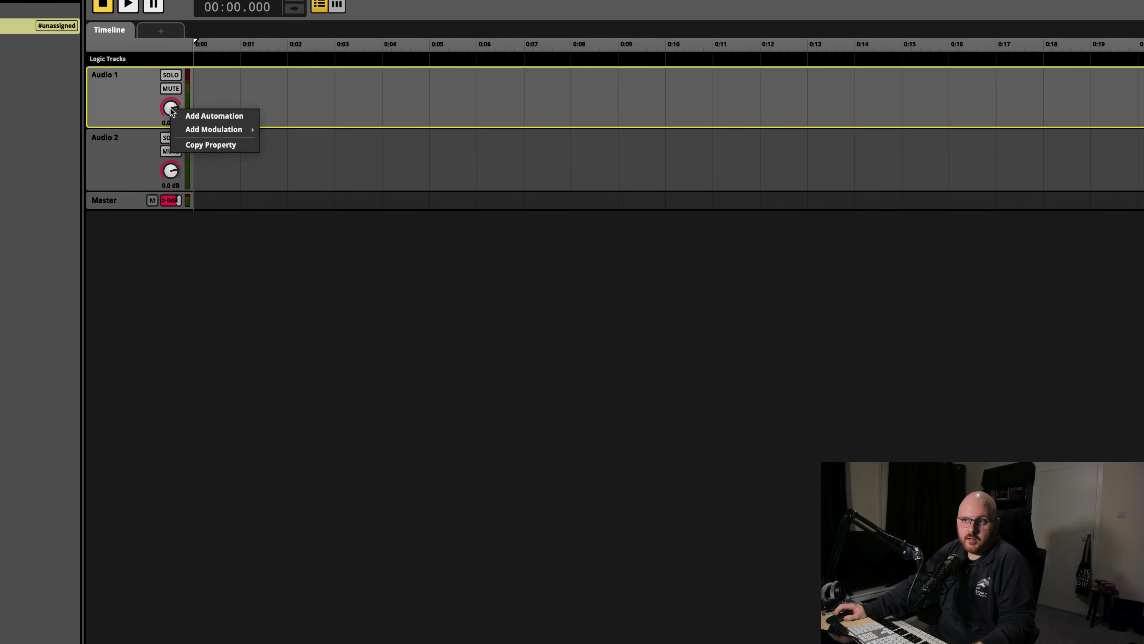
pyautogui.click(189, 116)
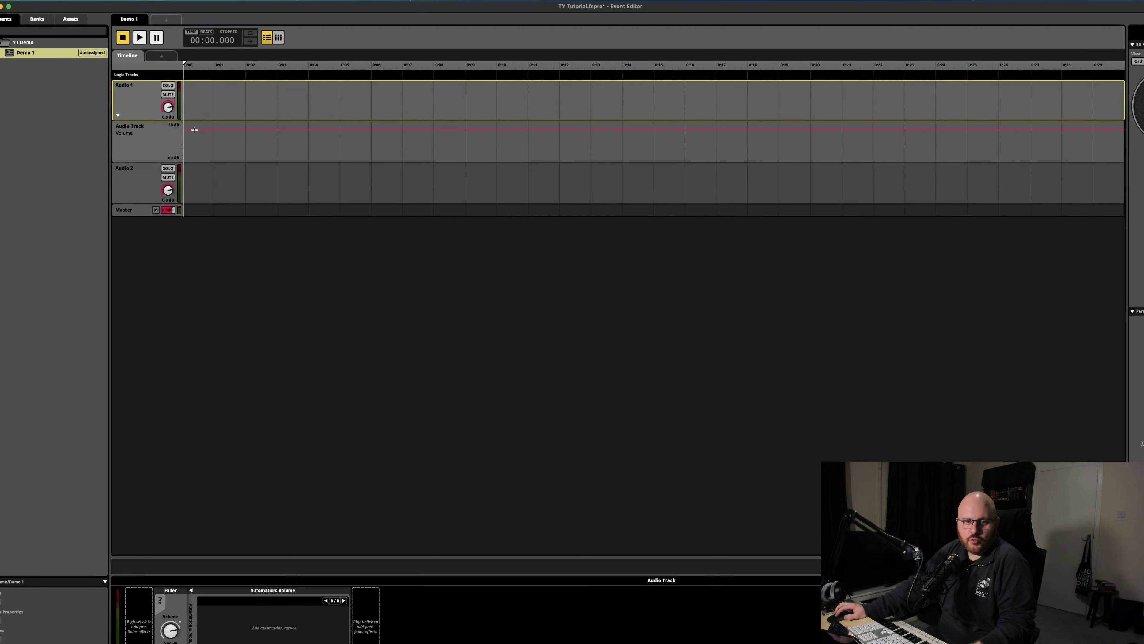
# Shape Audio 1's volume automation to start at -38 dB, peak at -14 dB around 0:02, and fall again past 0:04.
pyautogui.moveTo(189, 129); pyautogui.dragTo(189, 152)
pyautogui.click(220, 152)
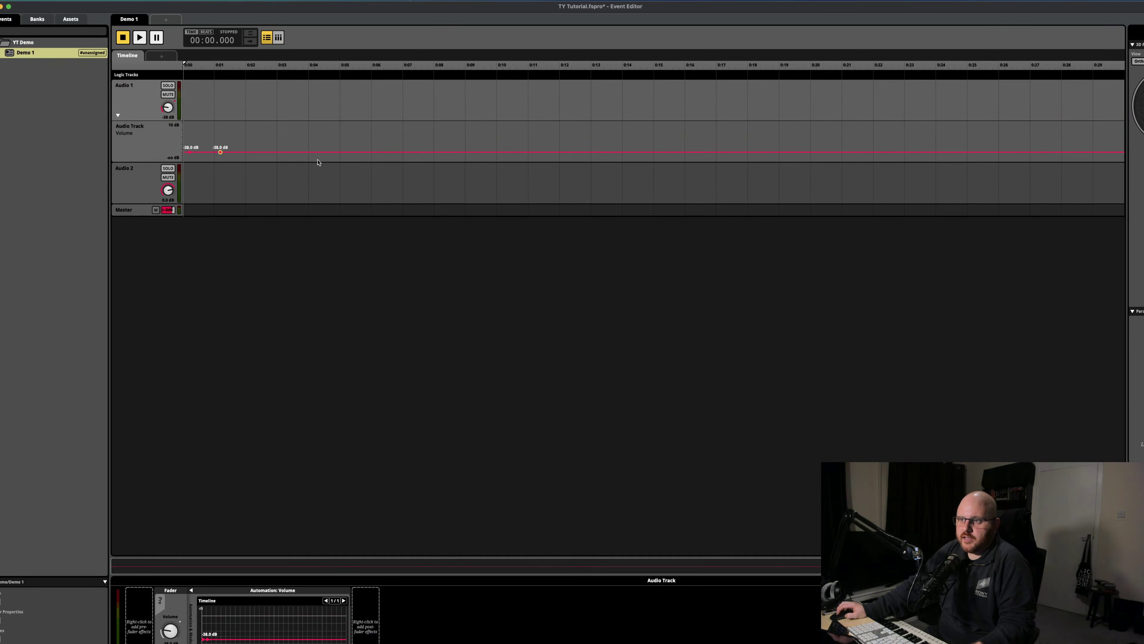
pyautogui.click(324, 152)
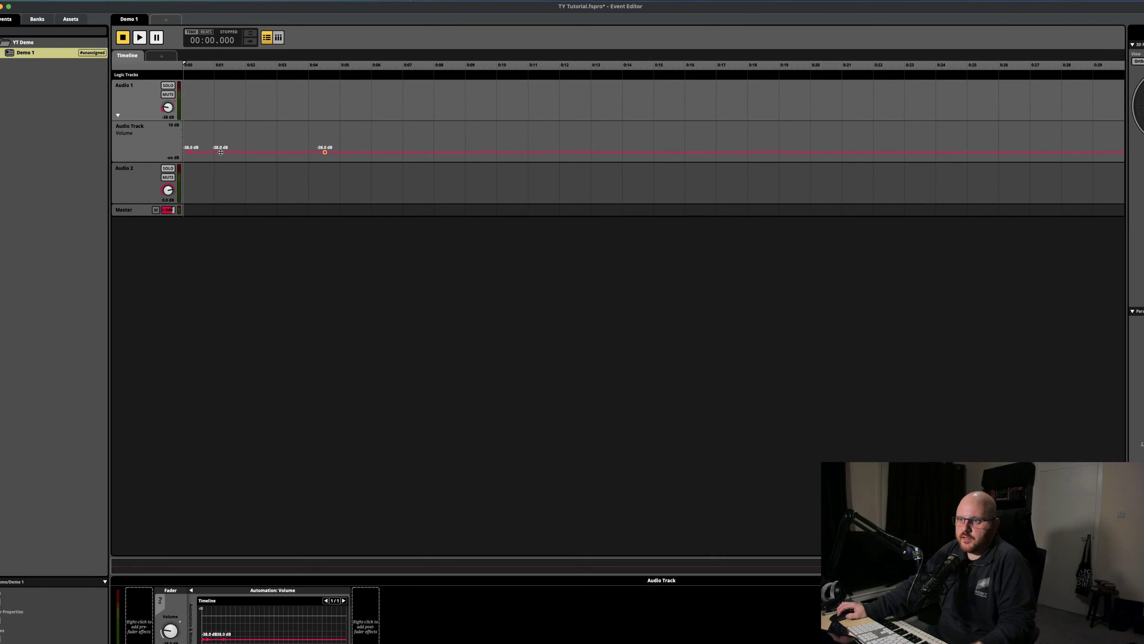
pyautogui.moveTo(220, 152); pyautogui.dragTo(252, 140)
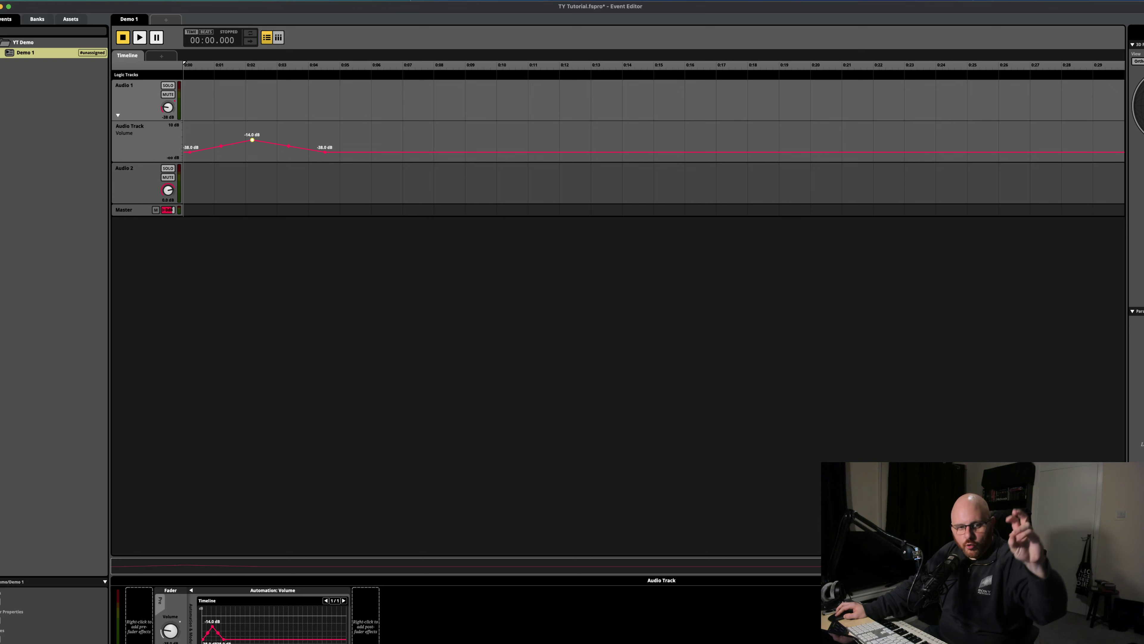
pyautogui.moveTo(324, 151); pyautogui.dragTo(280, 146)
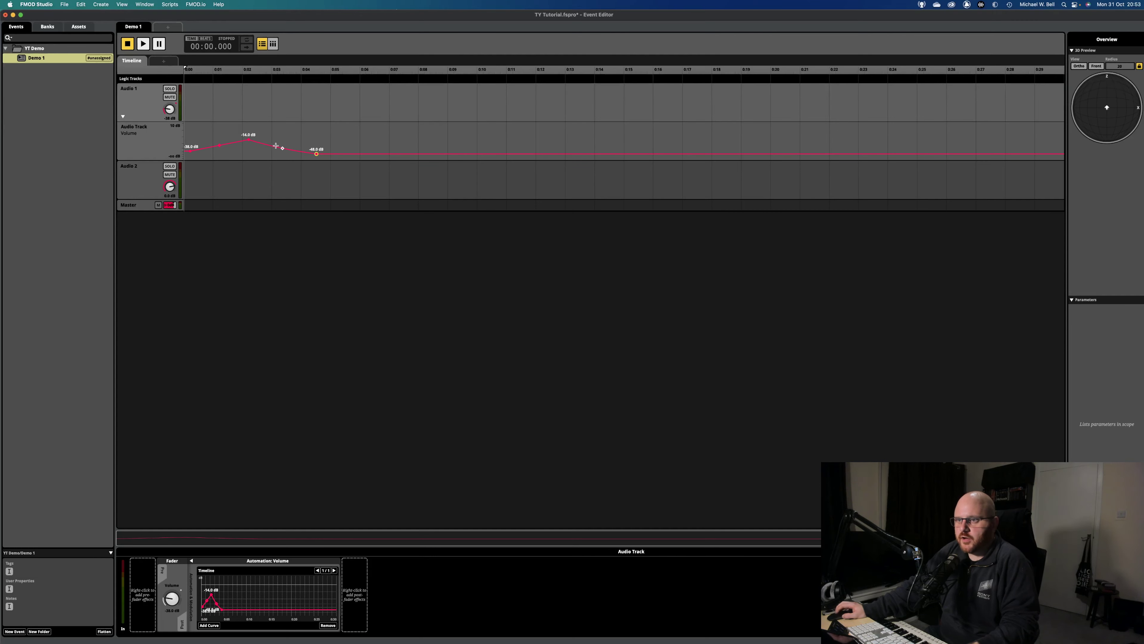
# Add an LFO modulator to the volume of the Audio 1 track.
pyautogui.rightClick(167, 112)
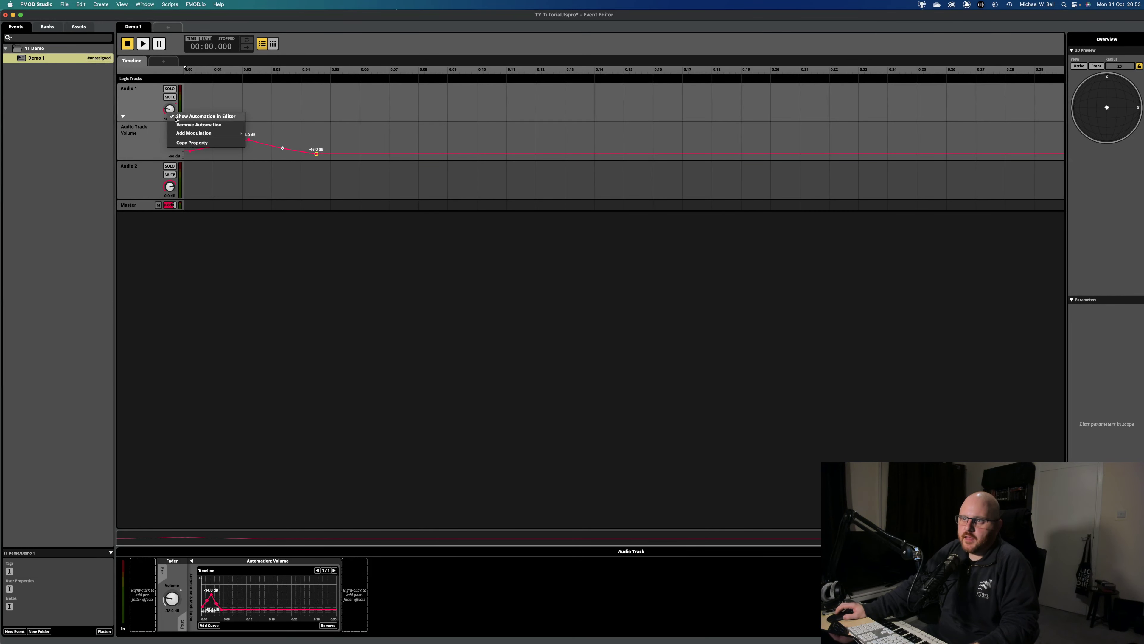
pyautogui.moveTo(181, 132)
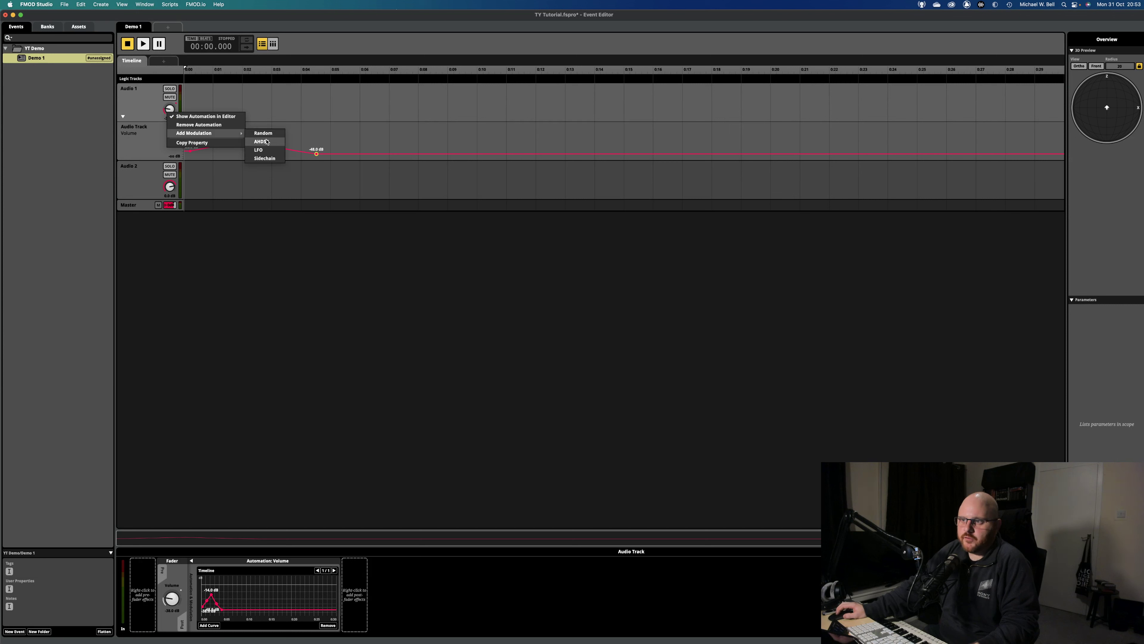
pyautogui.click(265, 151)
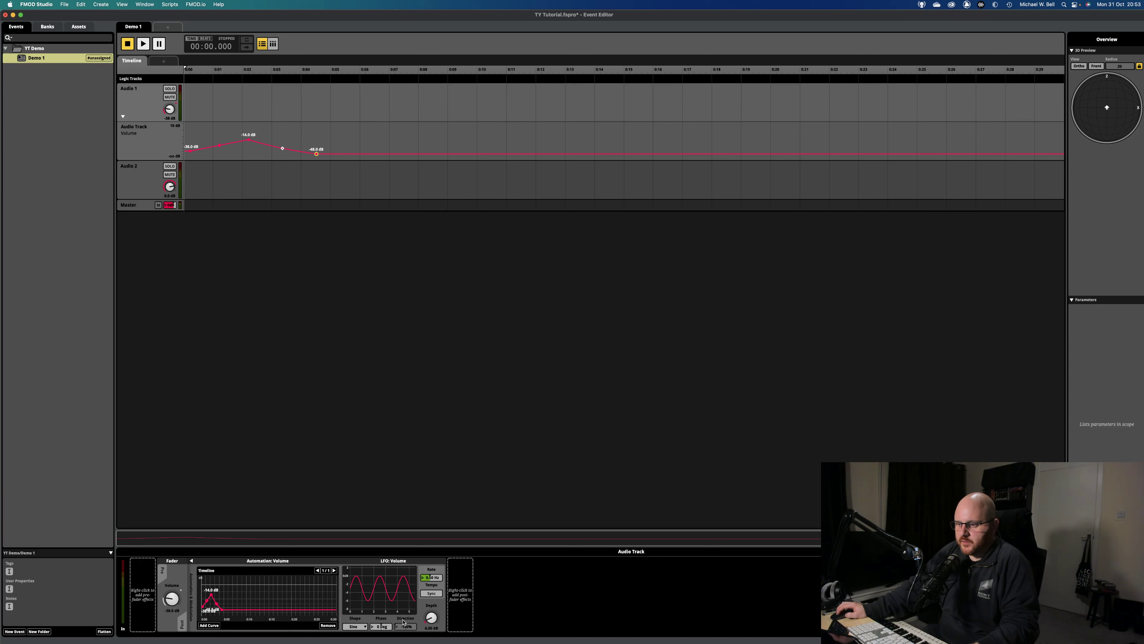
# Undo the rate change on Audio 1's LFO modulator and the addition of that modulator to the track's volume.
pyautogui.click(361, 627)
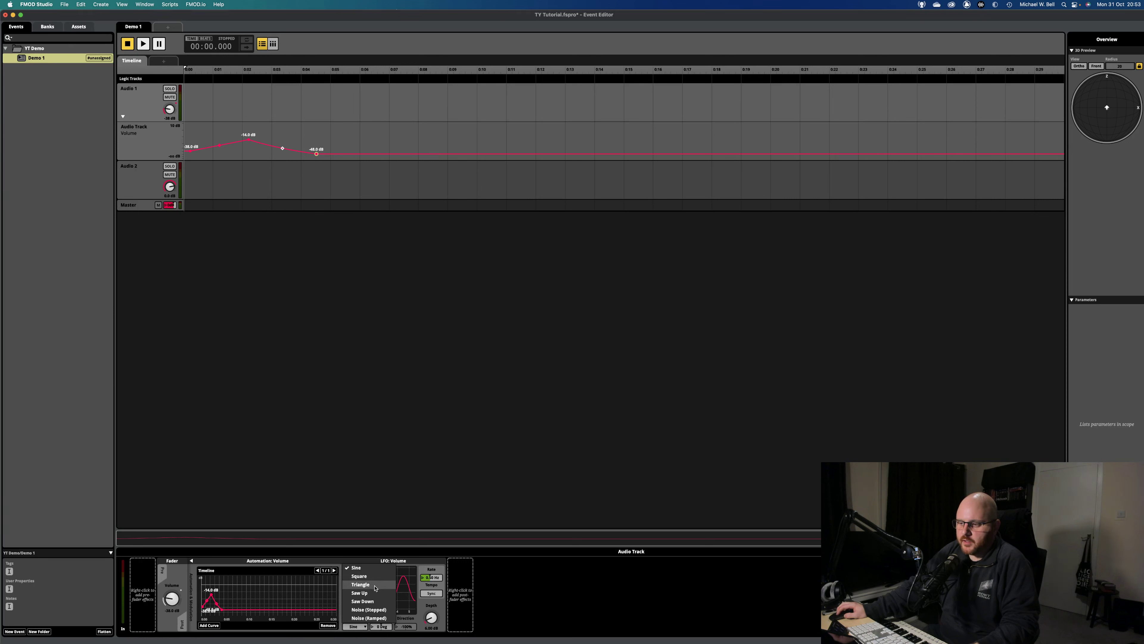
pyautogui.click(462, 590)
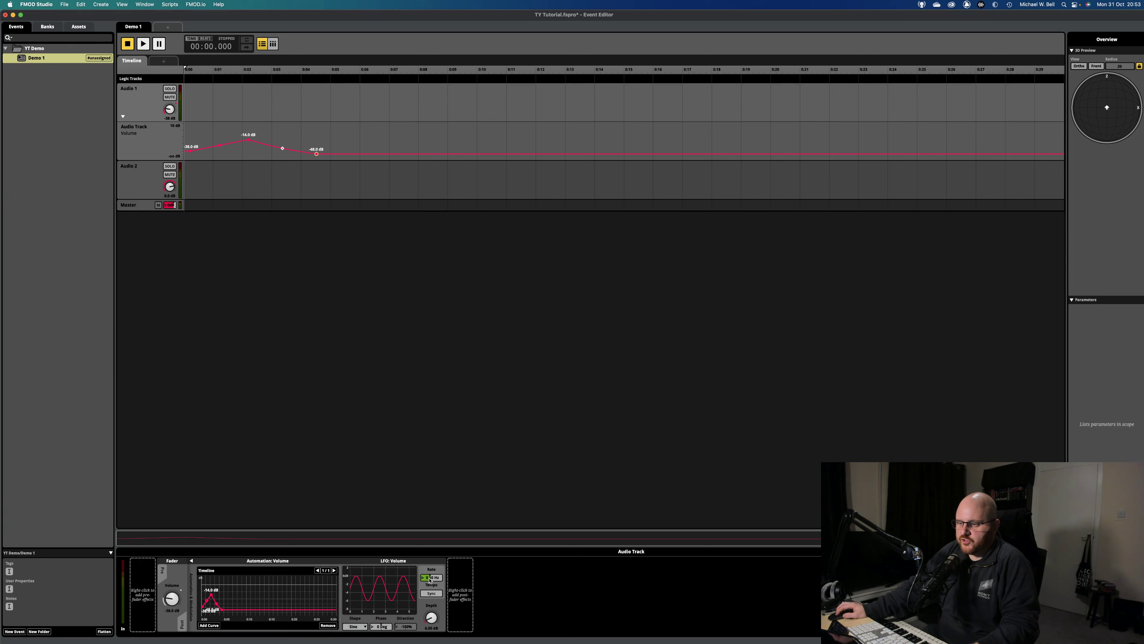
pyautogui.moveTo(430, 581); pyautogui.dragTo(431, 569)
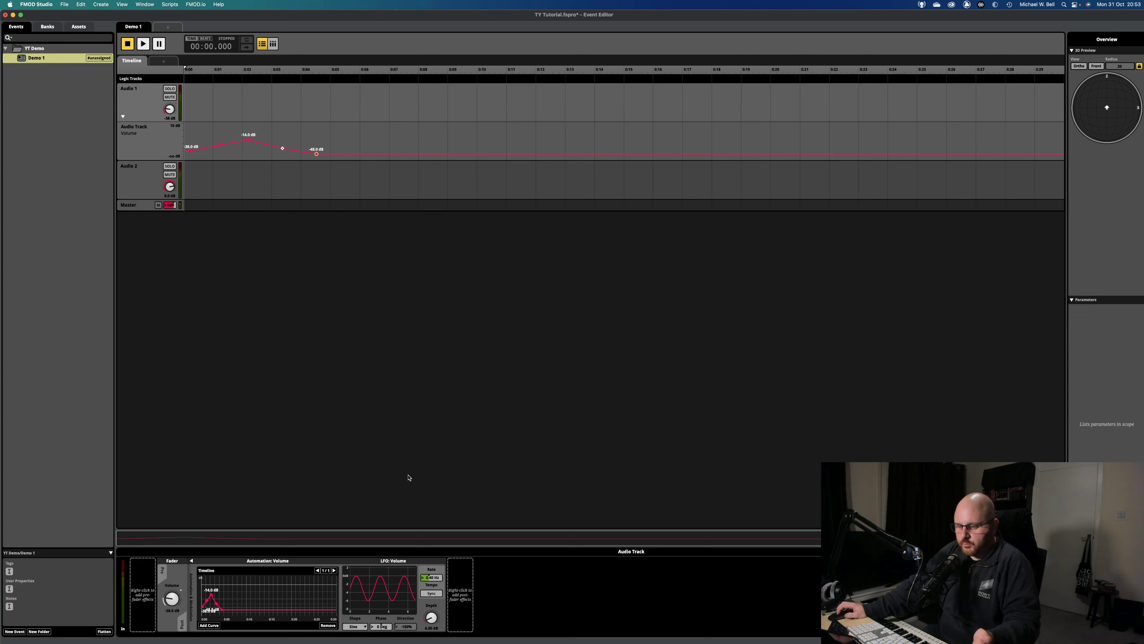
pyautogui.press('super+z')
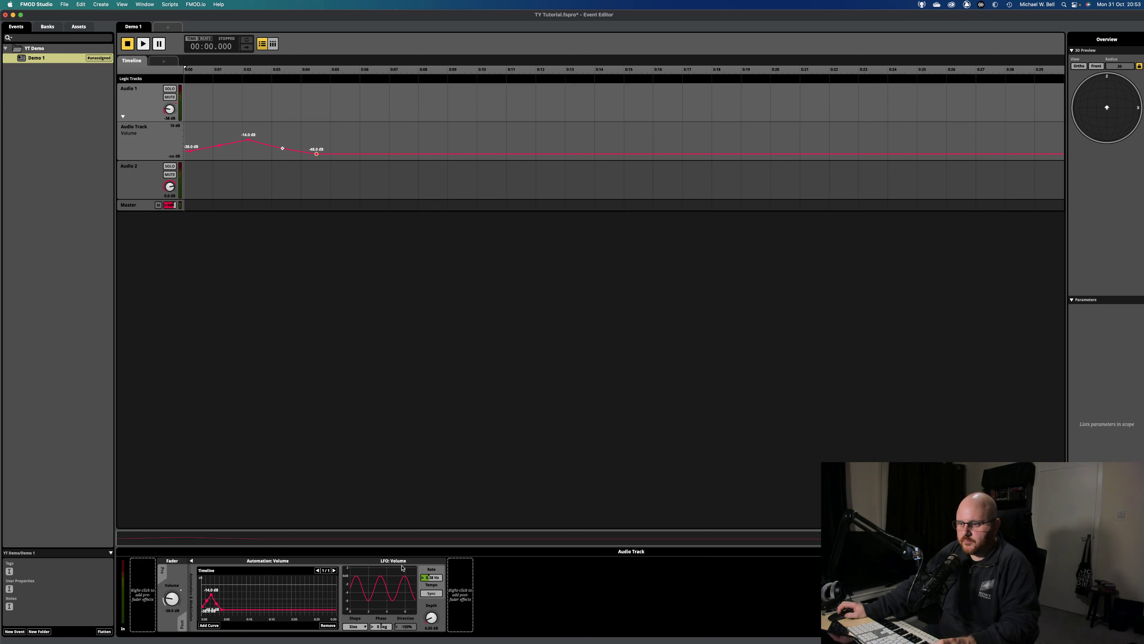
pyautogui.press('super+z')
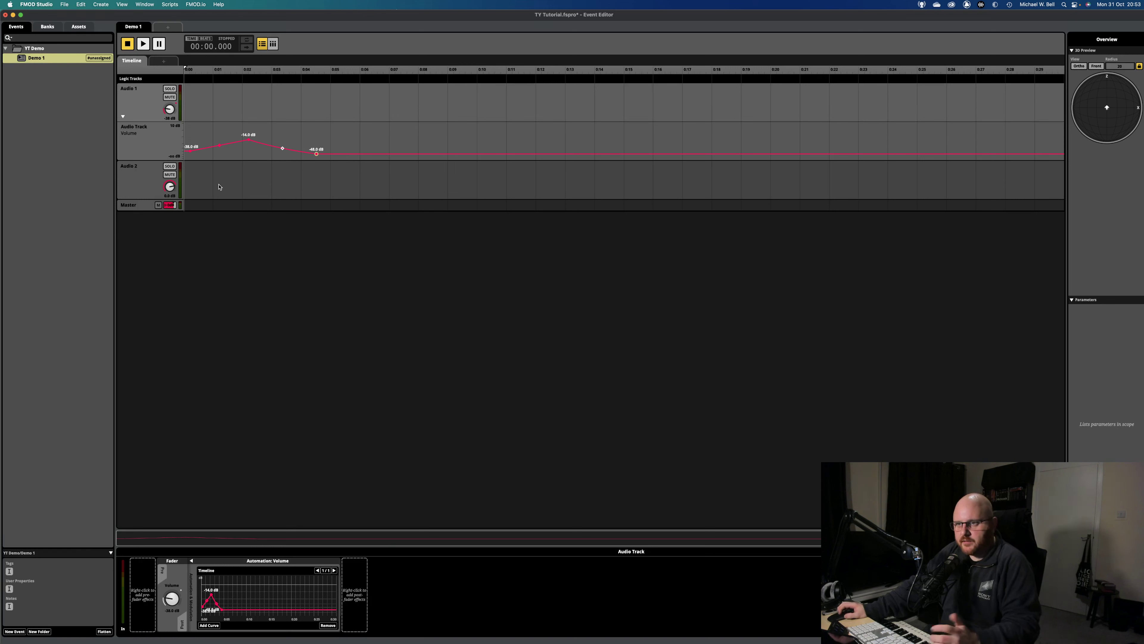
pyautogui.rightClick(168, 110)
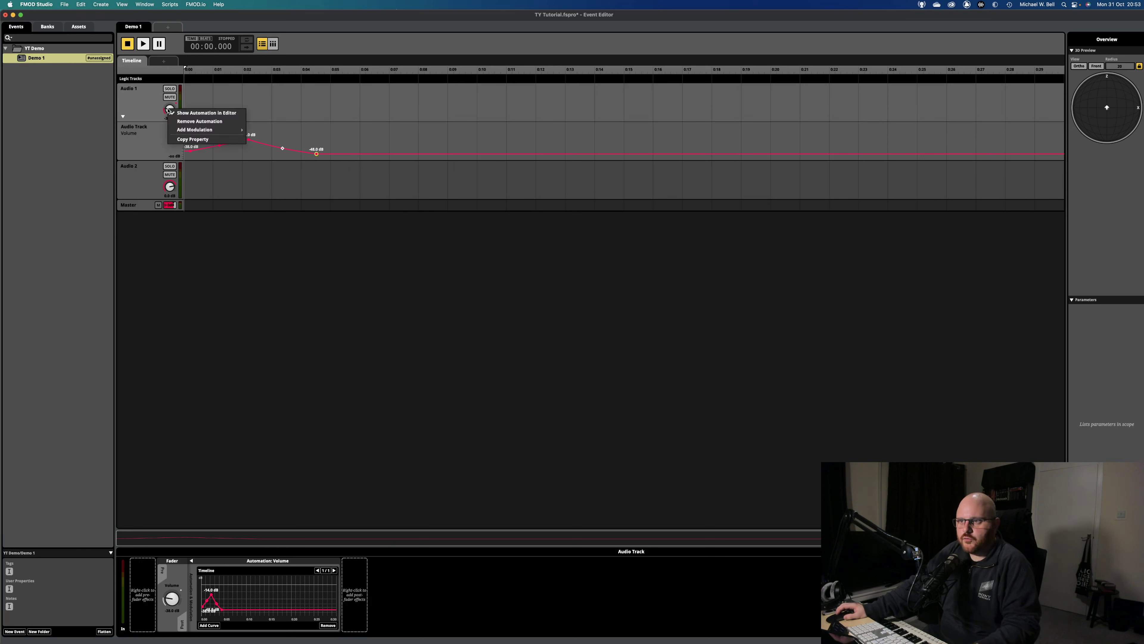
pyautogui.click(165, 107)
pyautogui.click(218, 4)
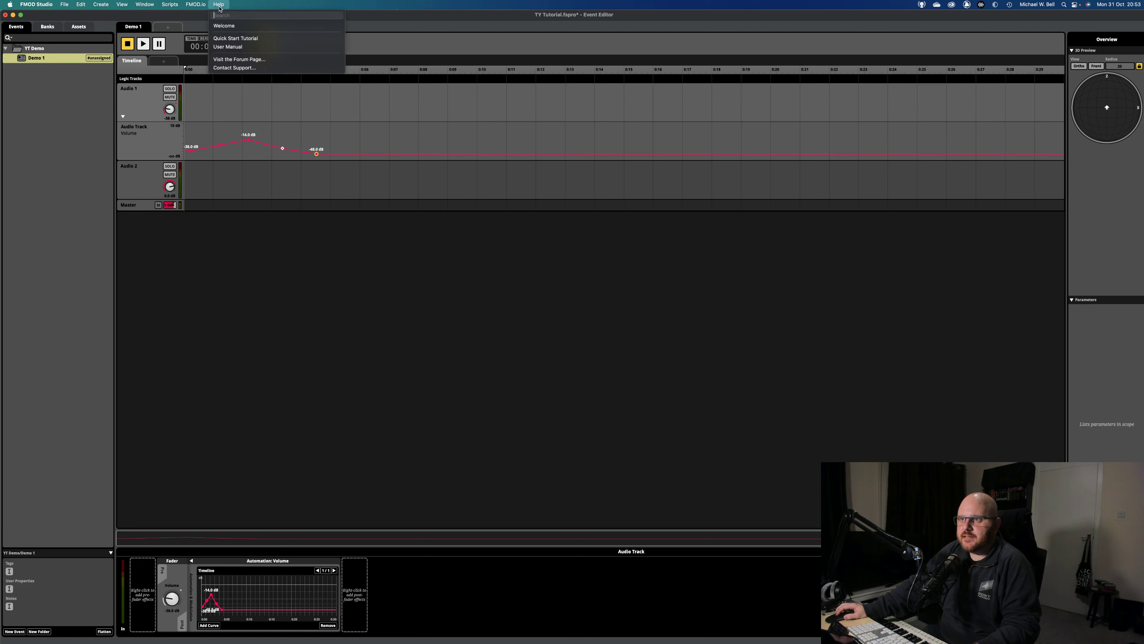
pyautogui.moveTo(70, 3)
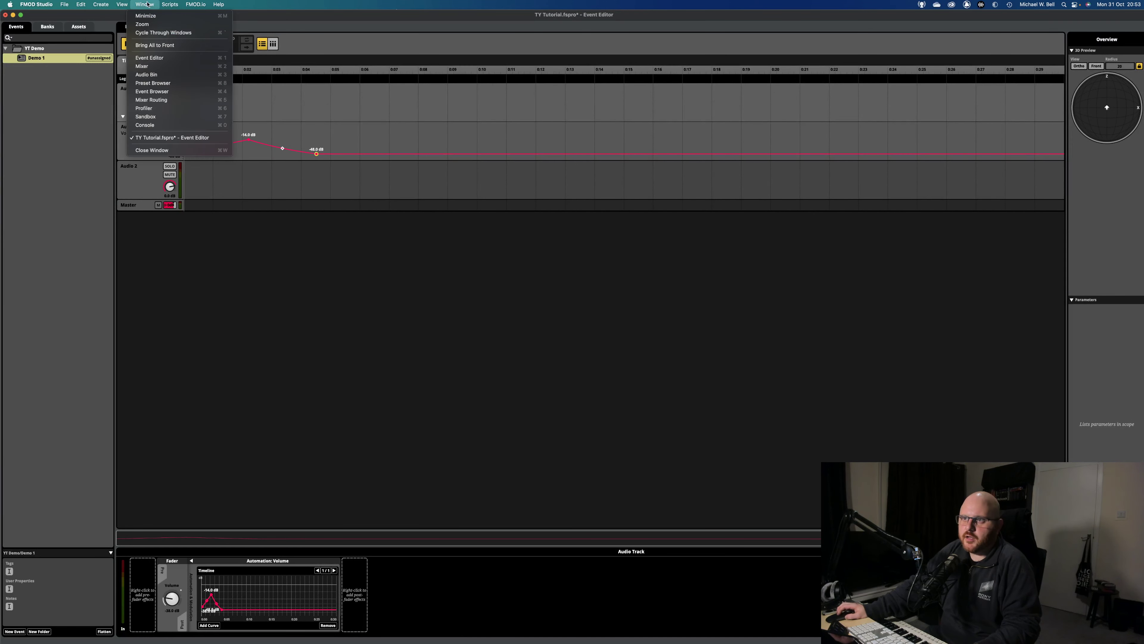
pyautogui.click(144, 5)
pyautogui.click(122, 4)
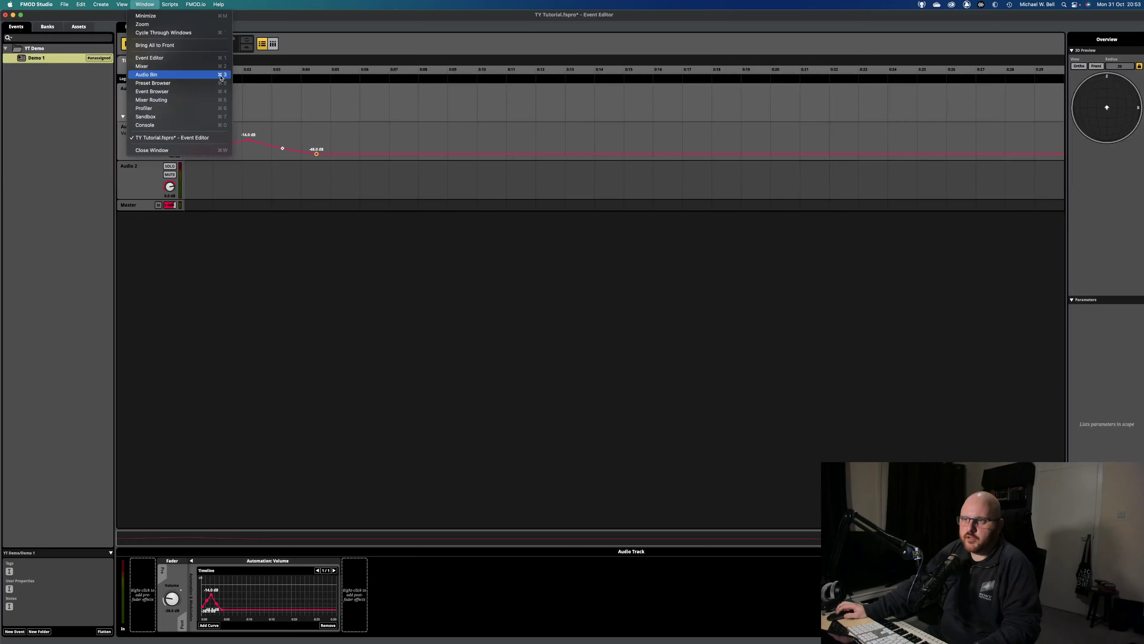
pyautogui.click(392, 537)
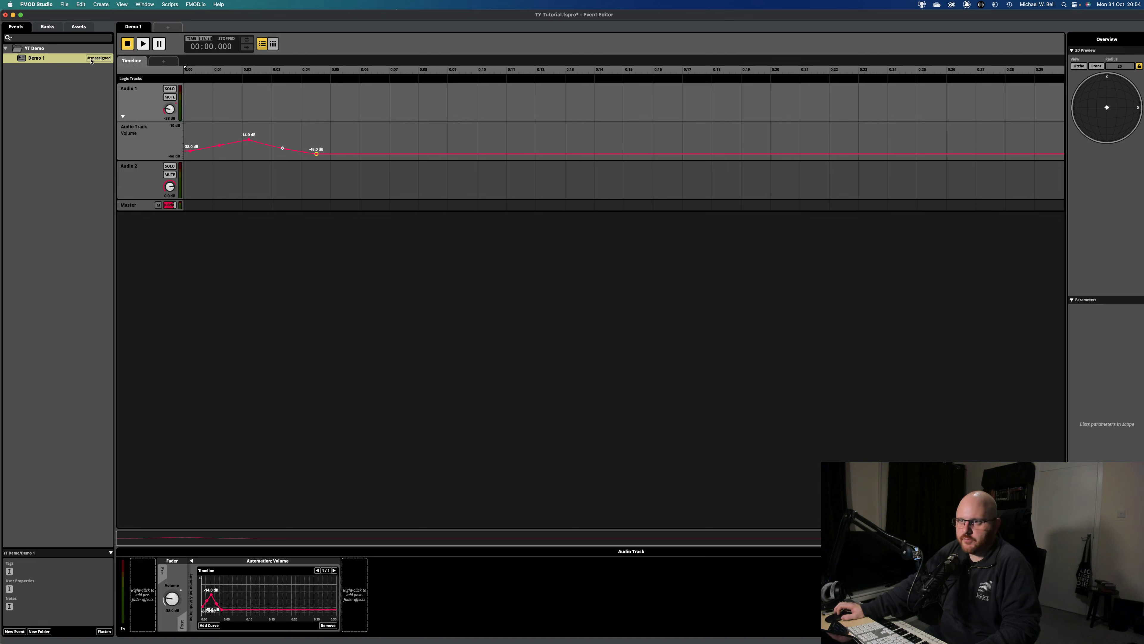
# Open the Audio Bin in a separate window, move it clear of the tracks, and expand the Music folder.
pyautogui.click(145, 5)
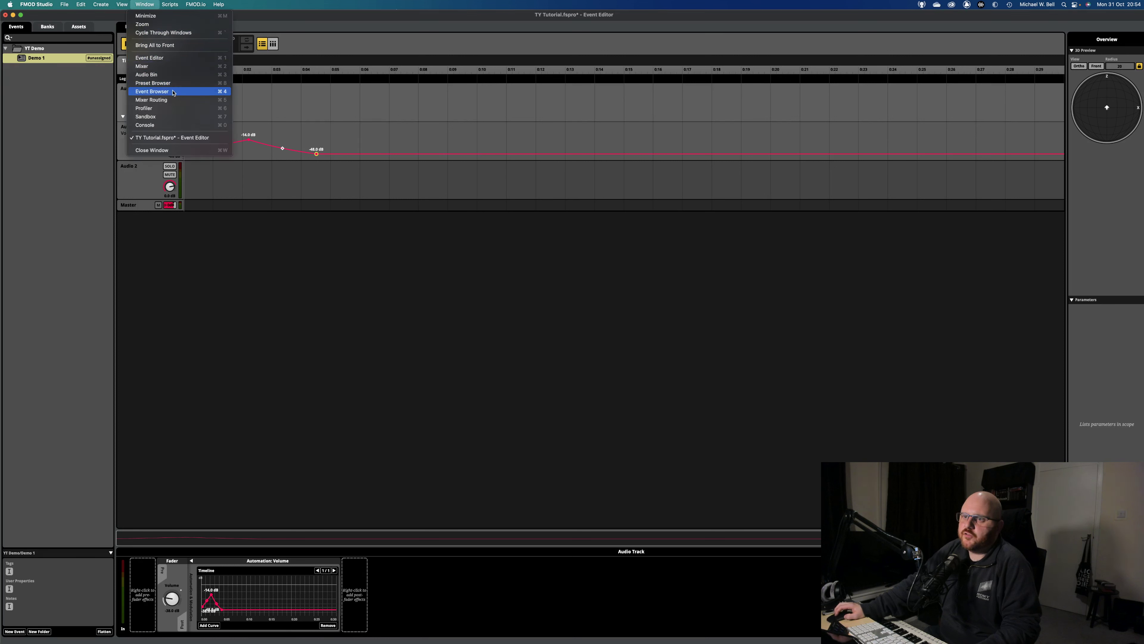
pyautogui.click(173, 75)
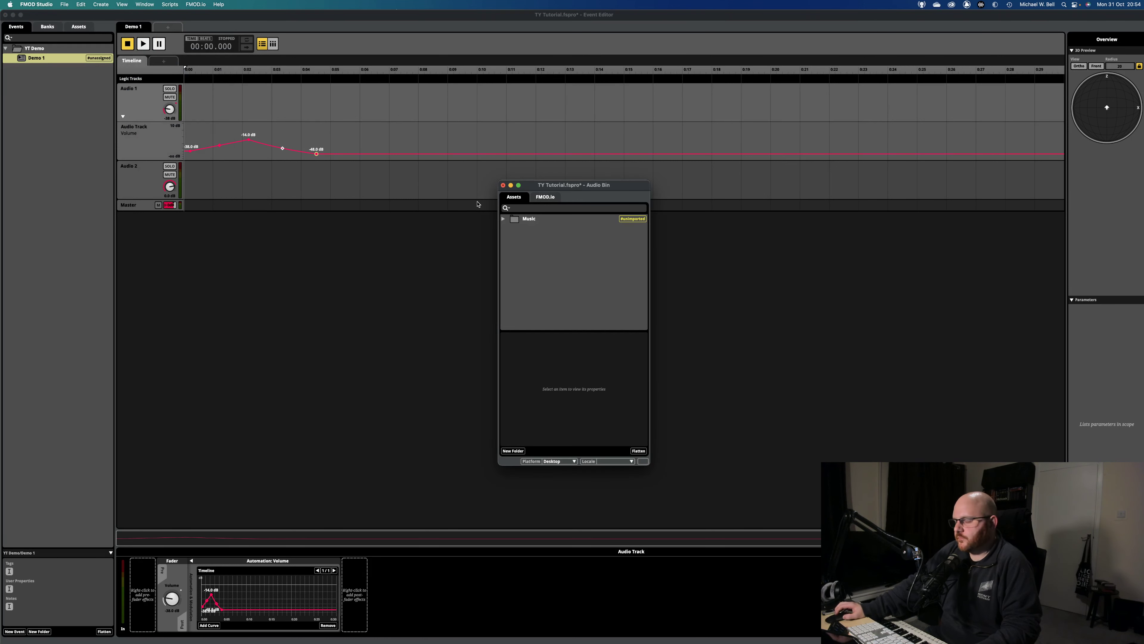
pyautogui.moveTo(567, 189); pyautogui.dragTo(636, 185)
pyautogui.click(592, 212)
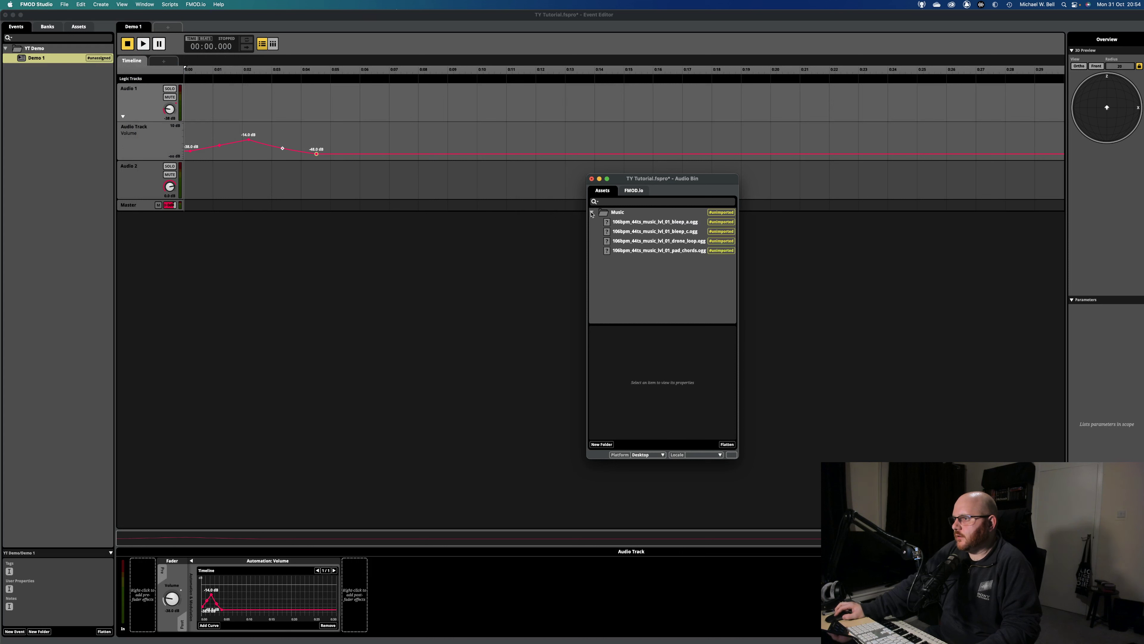
# Audition the bleep_a, bleep_c and drone_loop files in the Music folder.
pyautogui.click(635, 225)
pyautogui.press('Down')
pyautogui.press('Down')
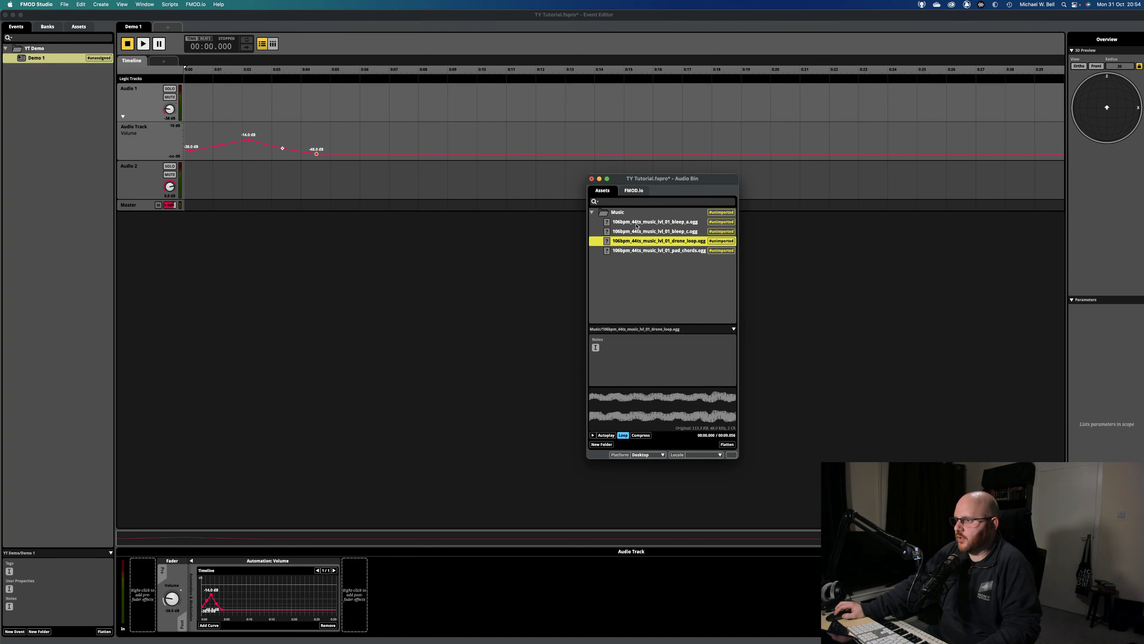
pyautogui.click(637, 225)
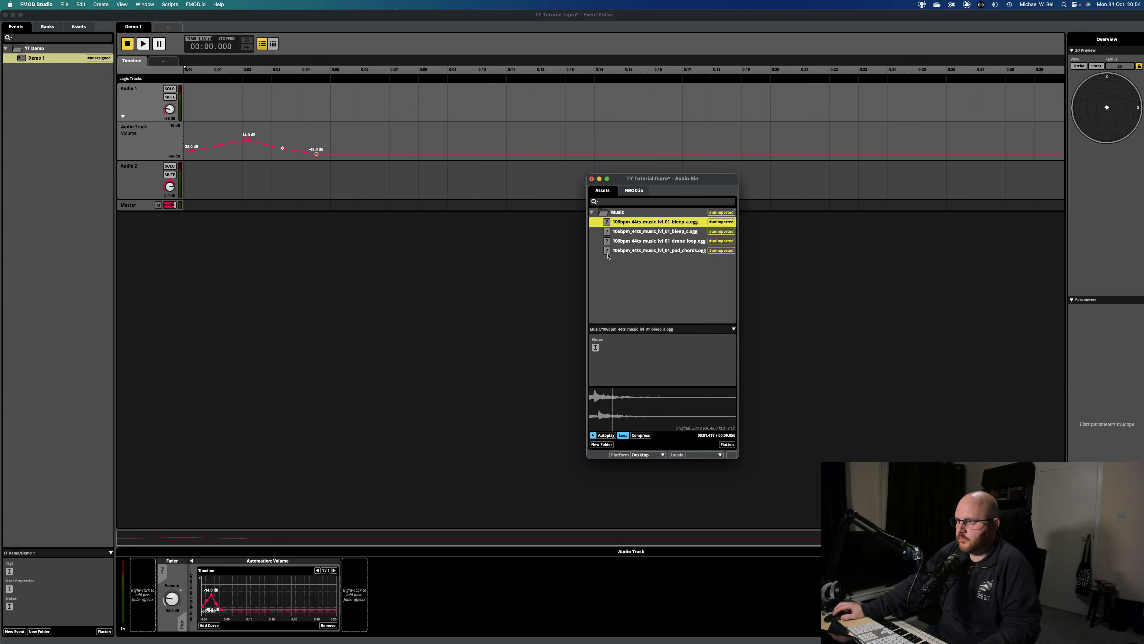
pyautogui.click(640, 234)
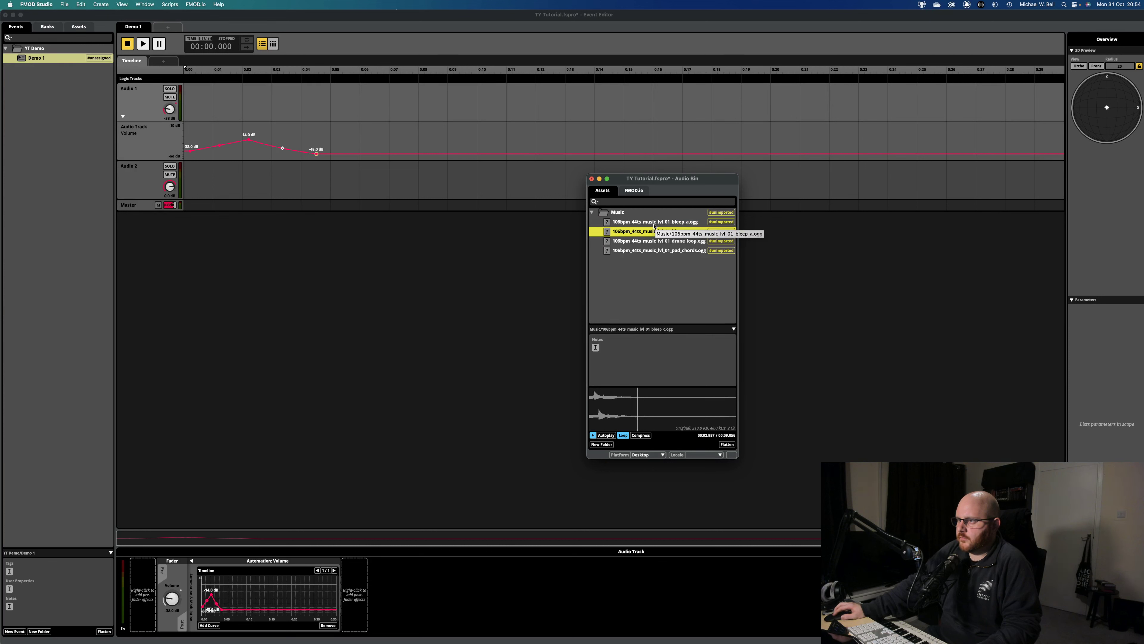
pyautogui.click(653, 241)
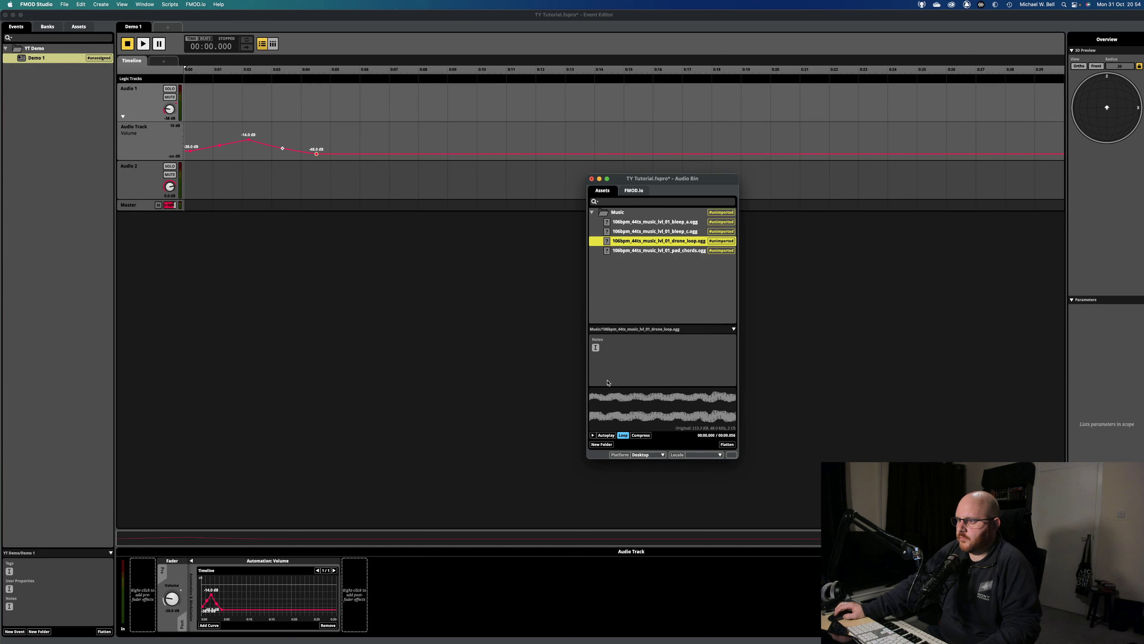
pyautogui.click(593, 435)
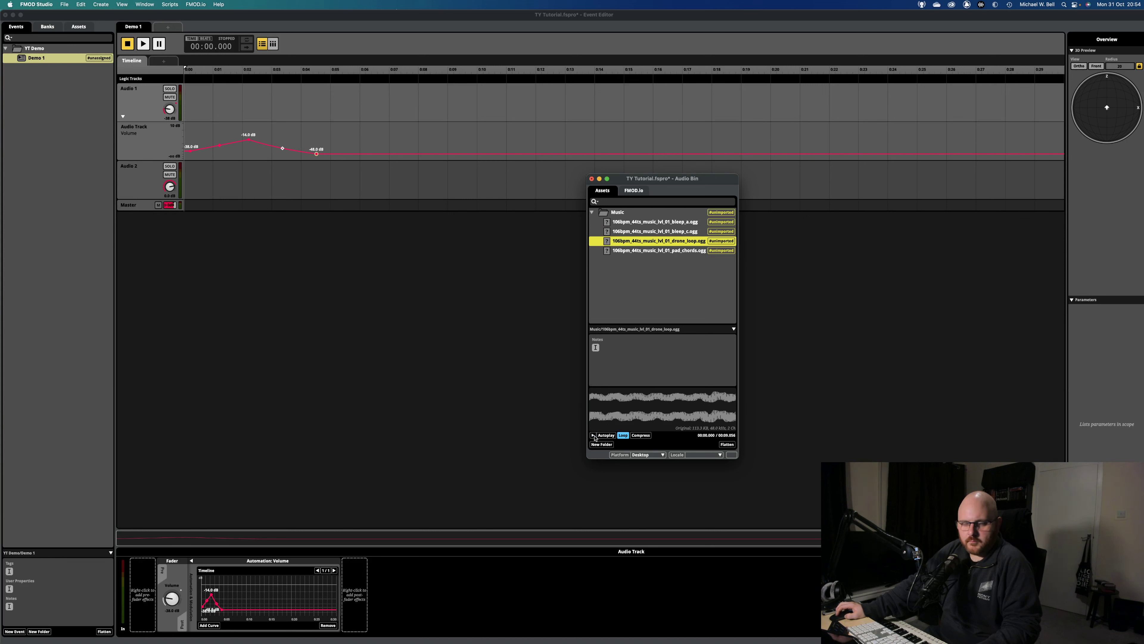
# Place 106bpm_44ts_music_lvl_01_bleep_a.ogg on the Audio 1 track, starting at 0:00.
pyautogui.click(622, 223)
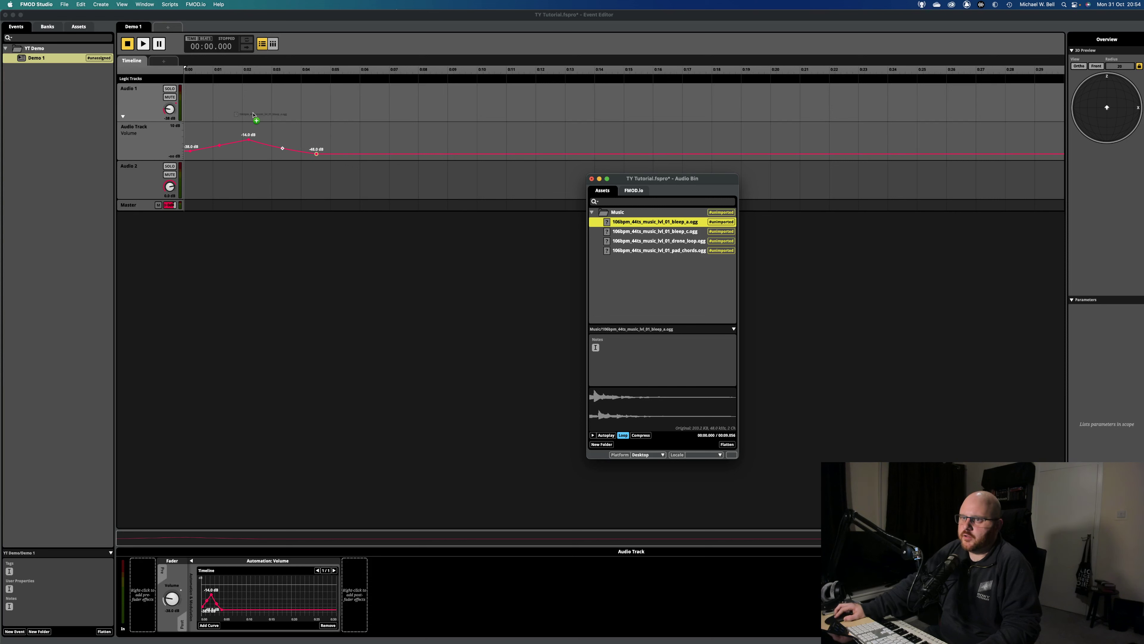
pyautogui.moveTo(214, 102); pyautogui.dragTo(356, 114)
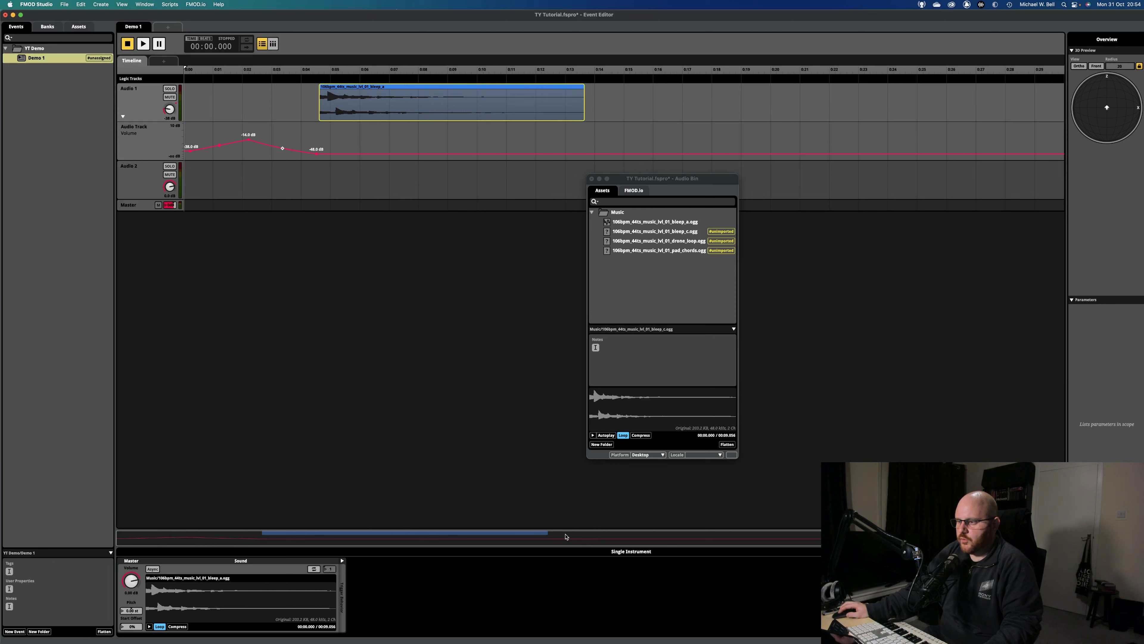
pyautogui.moveTo(350, 90); pyautogui.dragTo(215, 90)
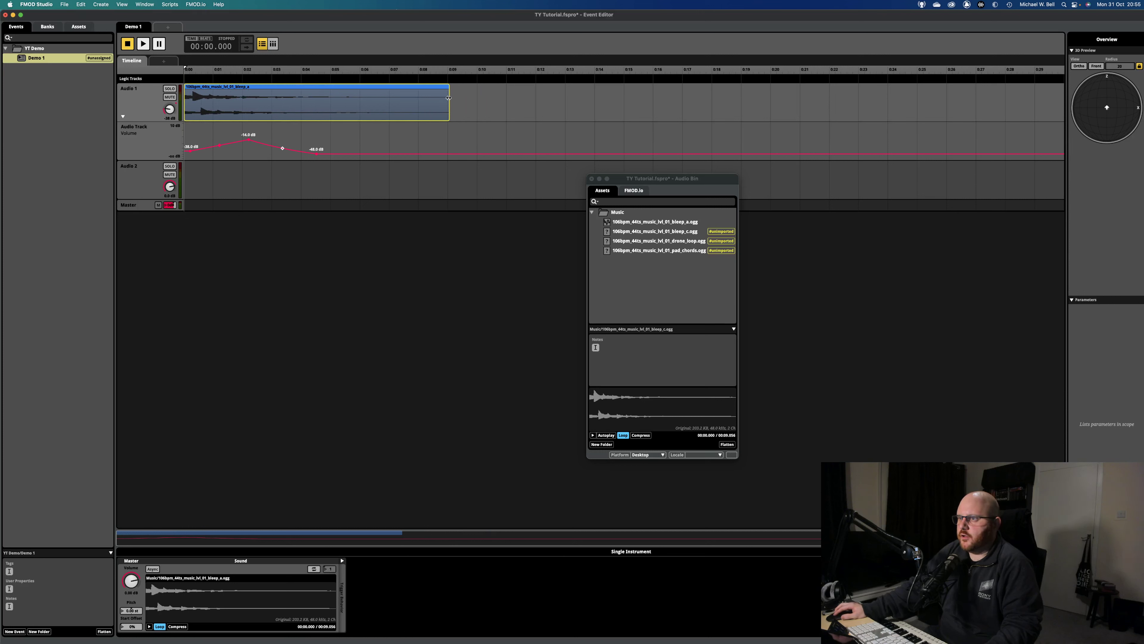
# Trim the bleep_a instrument to end at about 0:06 and add a fade-out starting at about 0:04.
pyautogui.moveTo(449, 100)
pyautogui.mouseDown()
pyautogui.moveTo(301, 100)
pyautogui.moveTo(586, 110)
pyautogui.mouseUp()
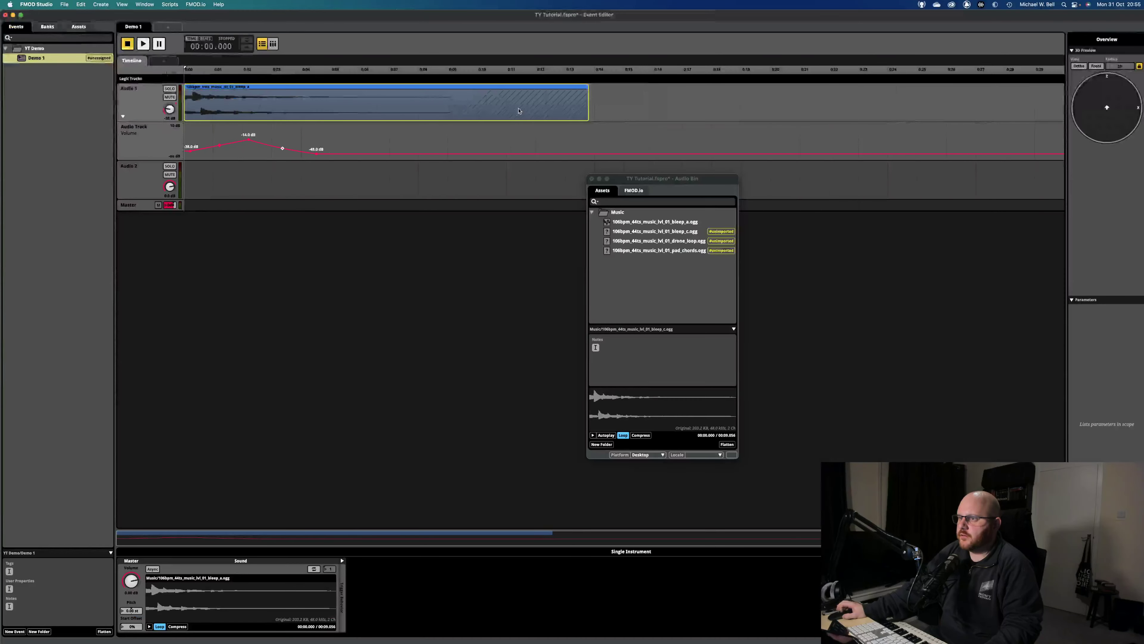
pyautogui.moveTo(588, 102); pyautogui.dragTo(374, 105)
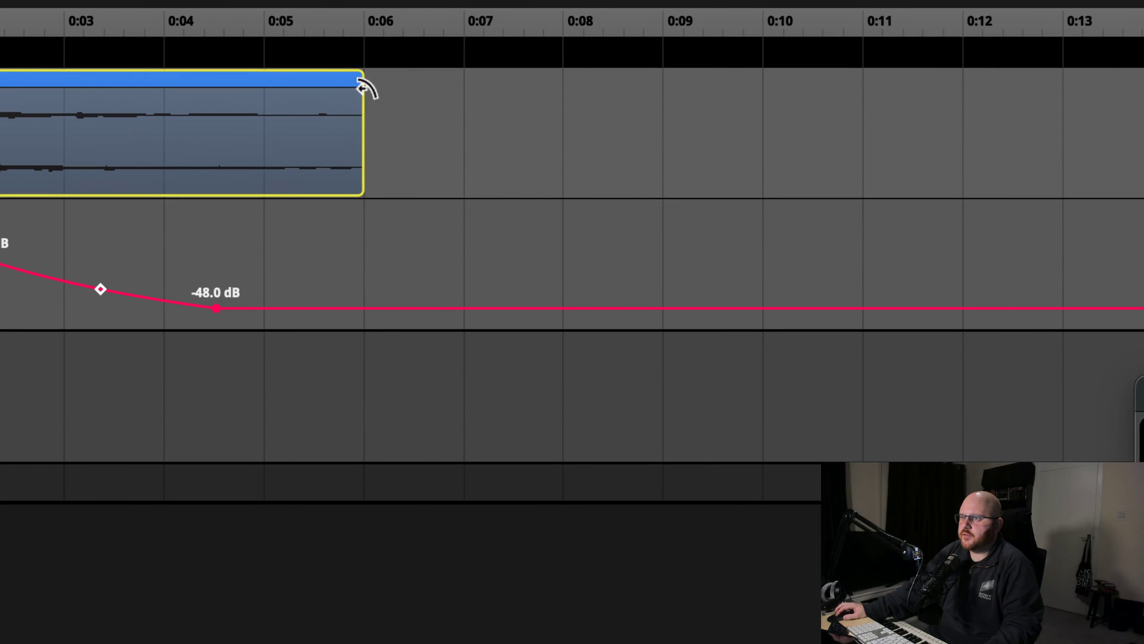
pyautogui.moveTo(352, 88); pyautogui.dragTo(170, 94)
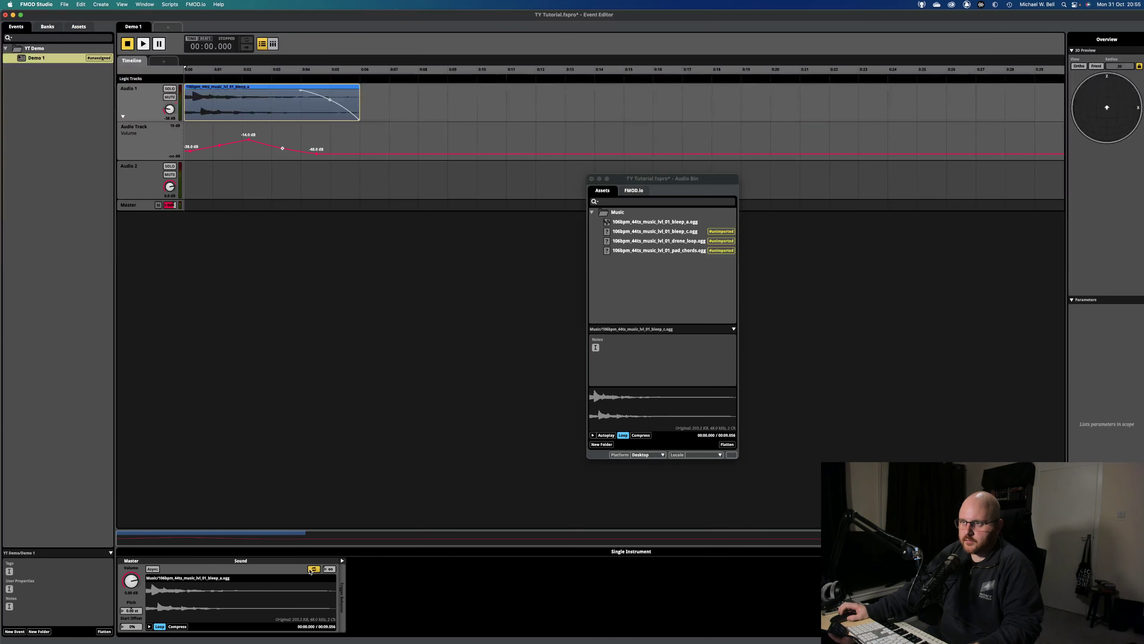
# Raise Audio 1's volume automation to -2 dB at both the start and the 0:02 point, and audition the event.
pyautogui.press('space')
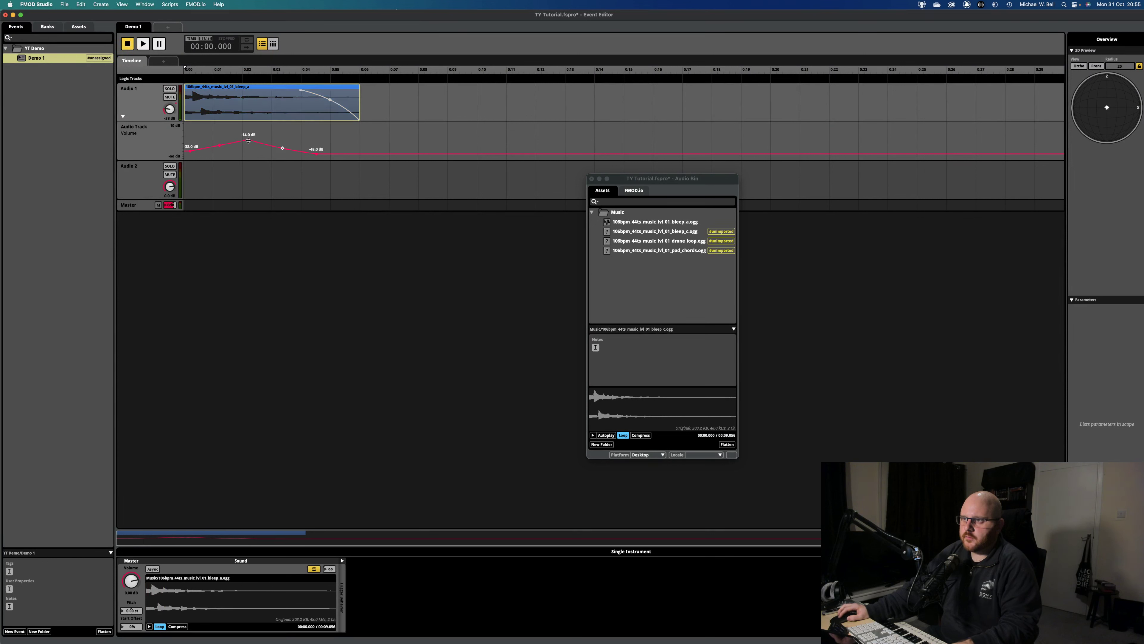
pyautogui.moveTo(247, 140); pyautogui.dragTo(248, 135)
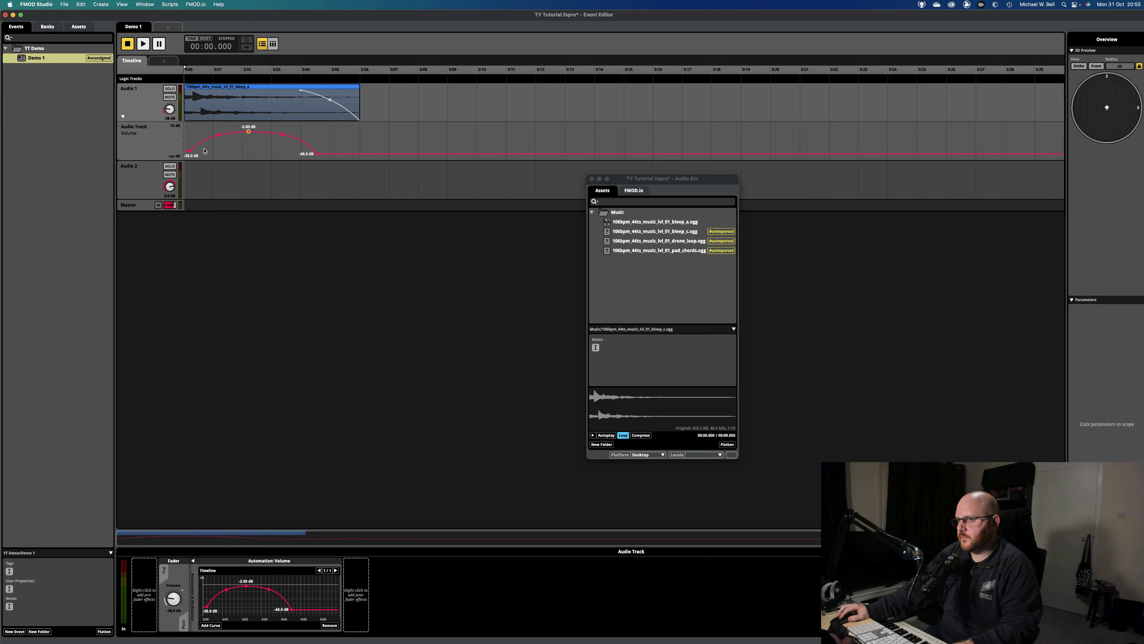
pyautogui.moveTo(190, 151); pyautogui.dragTo(190, 139)
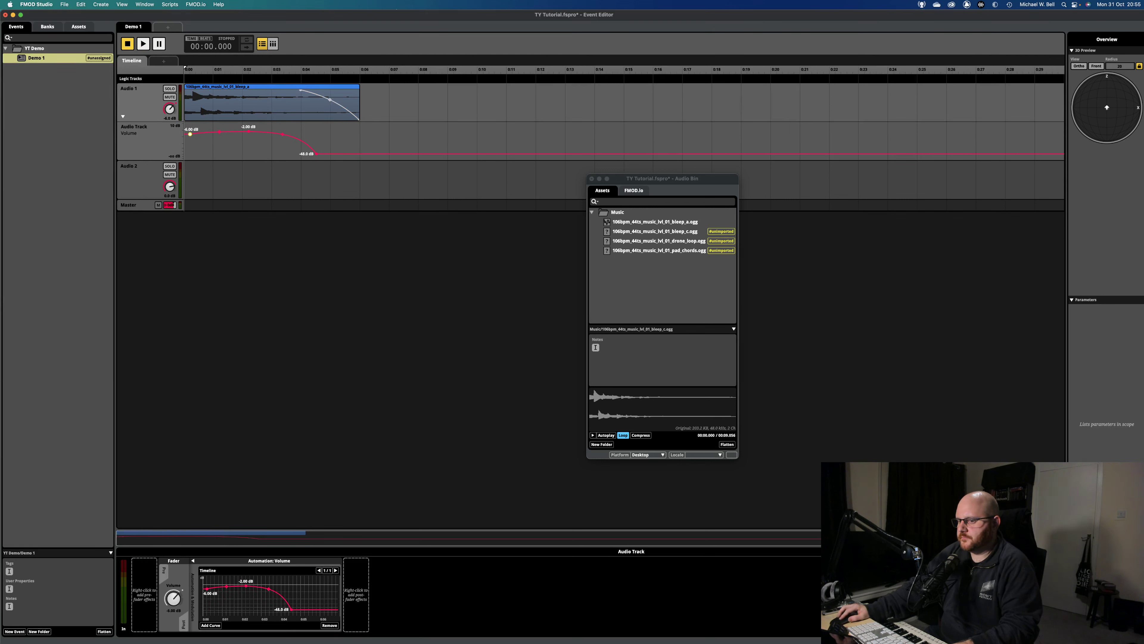
pyautogui.click(221, 111)
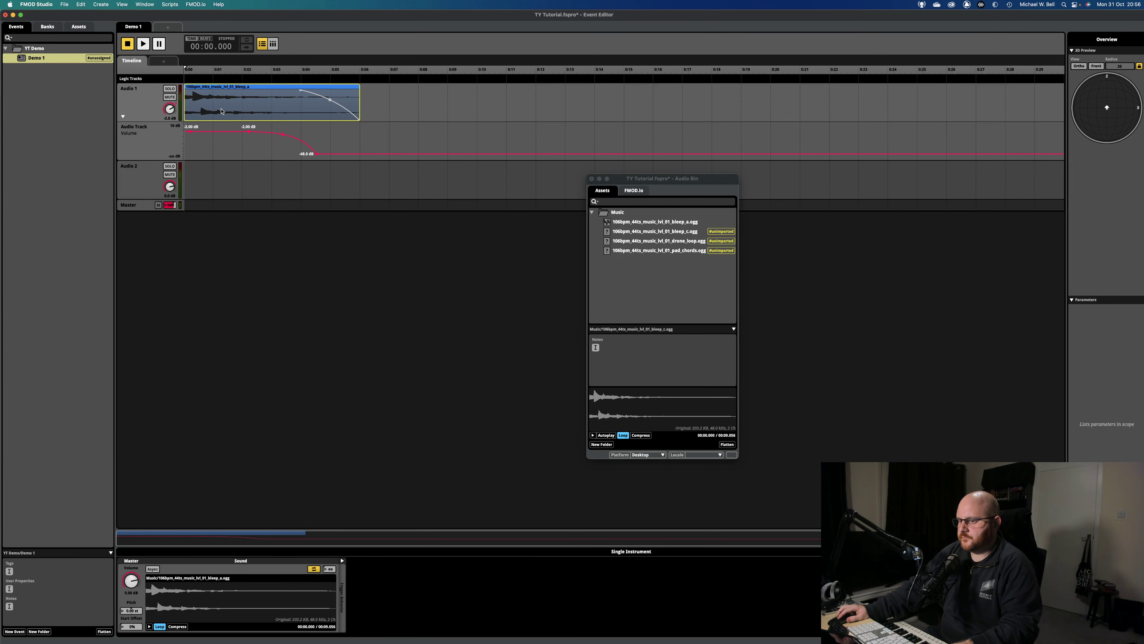
pyautogui.press('space')
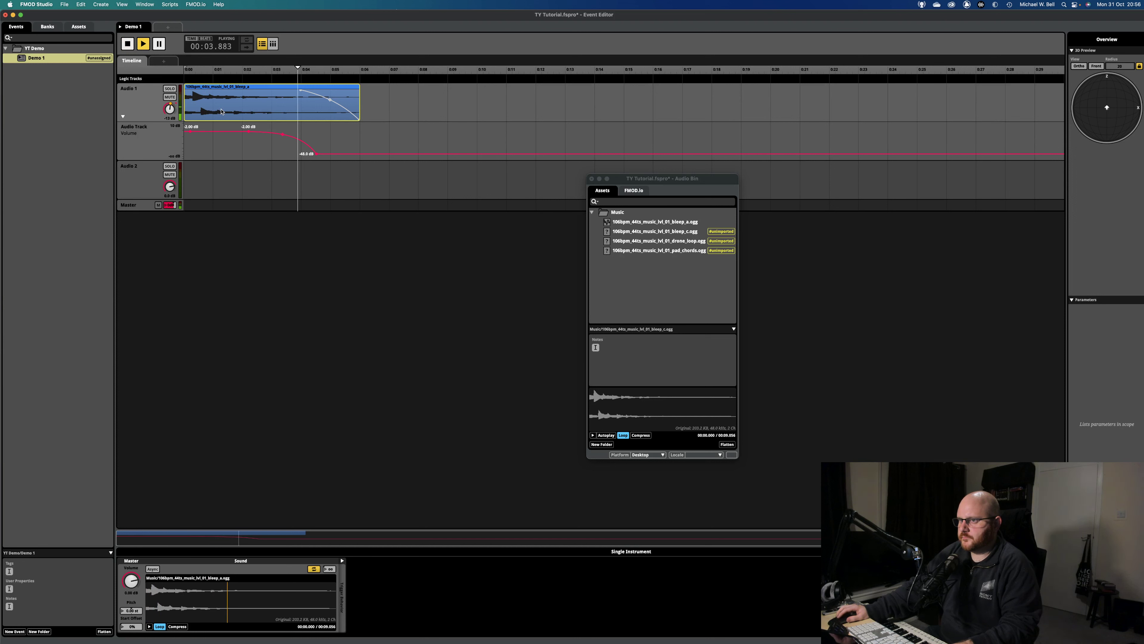
# Move Audio 1's last volume automation point to about -19 dB near 0:06 and raise the 0:02 point to 1 dB.
pyautogui.moveTo(316, 154); pyautogui.dragTo(360, 143)
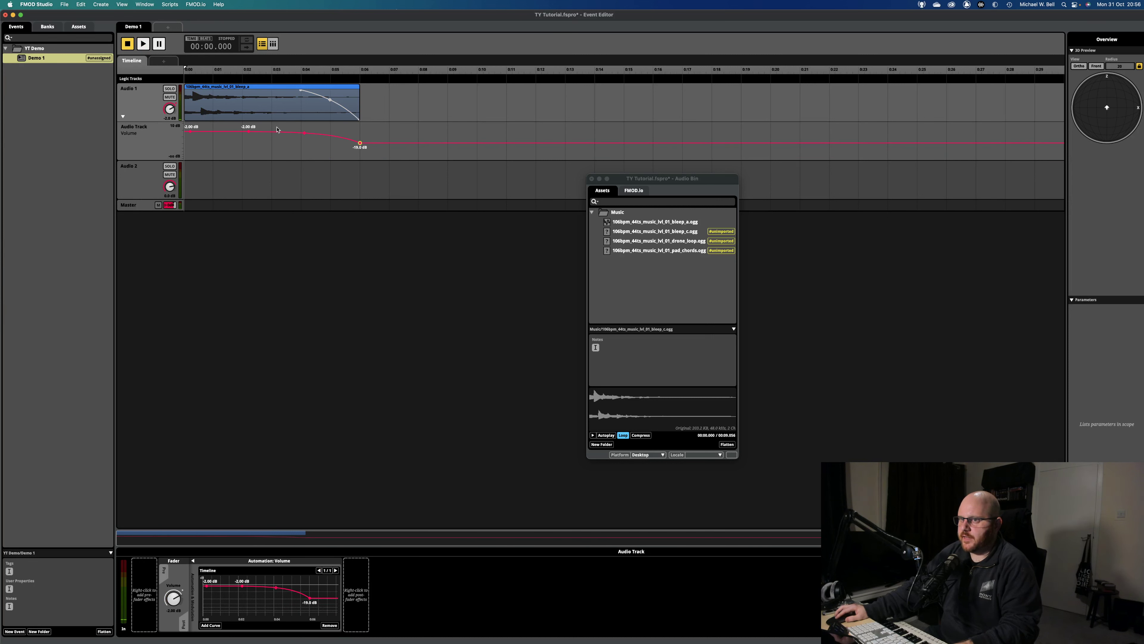
pyautogui.moveTo(248, 131); pyautogui.dragTo(248, 129)
pyautogui.press('space')
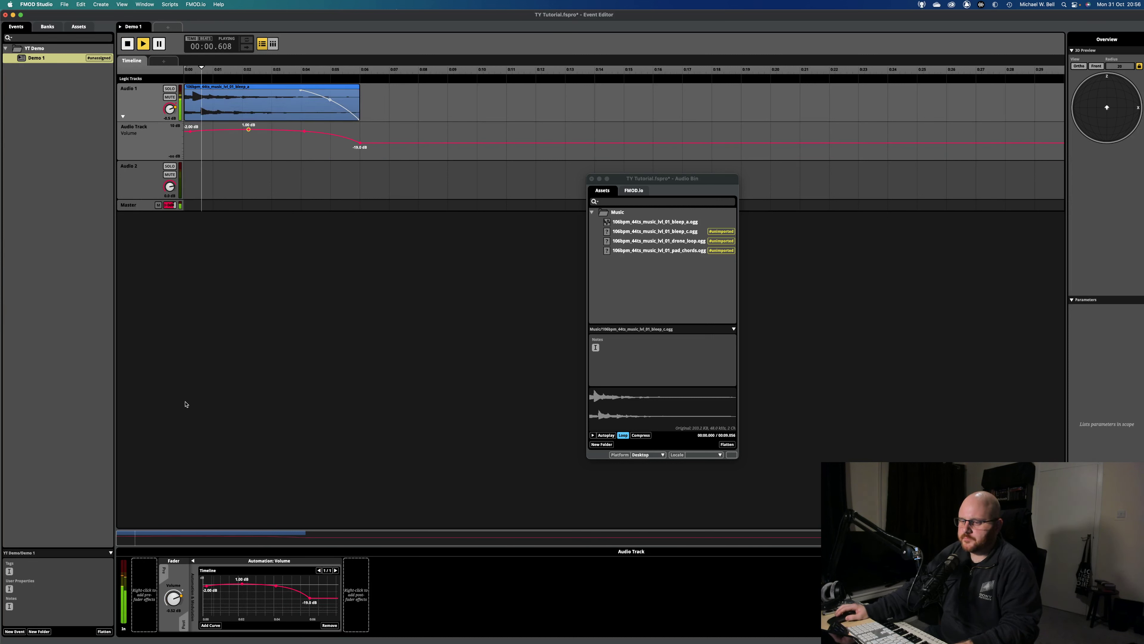
pyautogui.press('space')
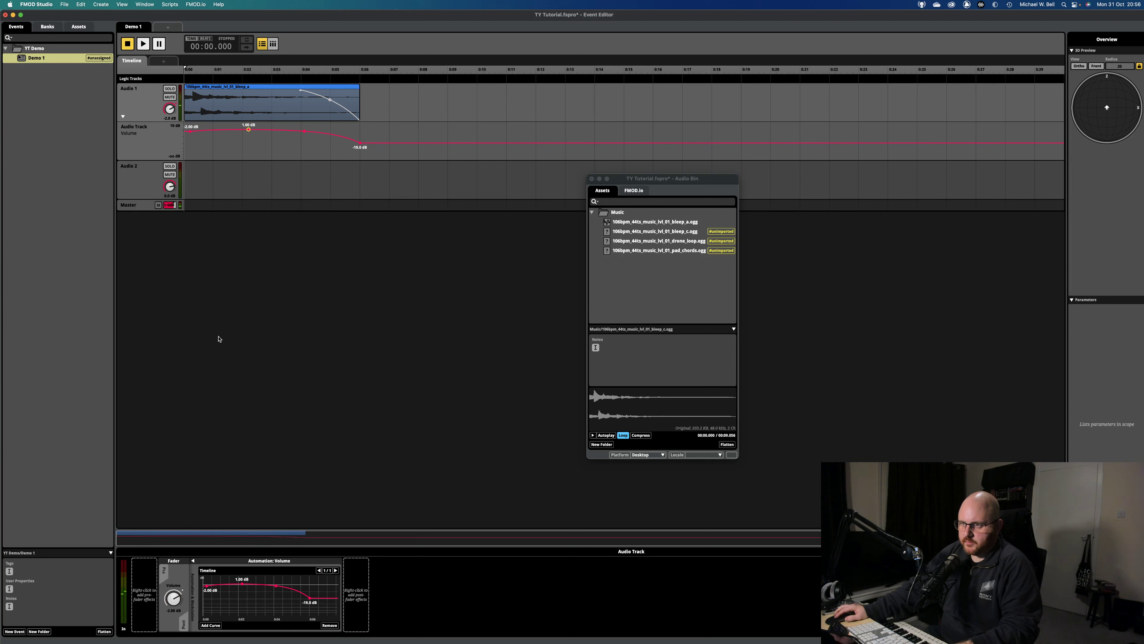
# Try different pitch values on the bleep_a instrument while auditioning the event, and reset its pitch to the default.
pyautogui.click(268, 108)
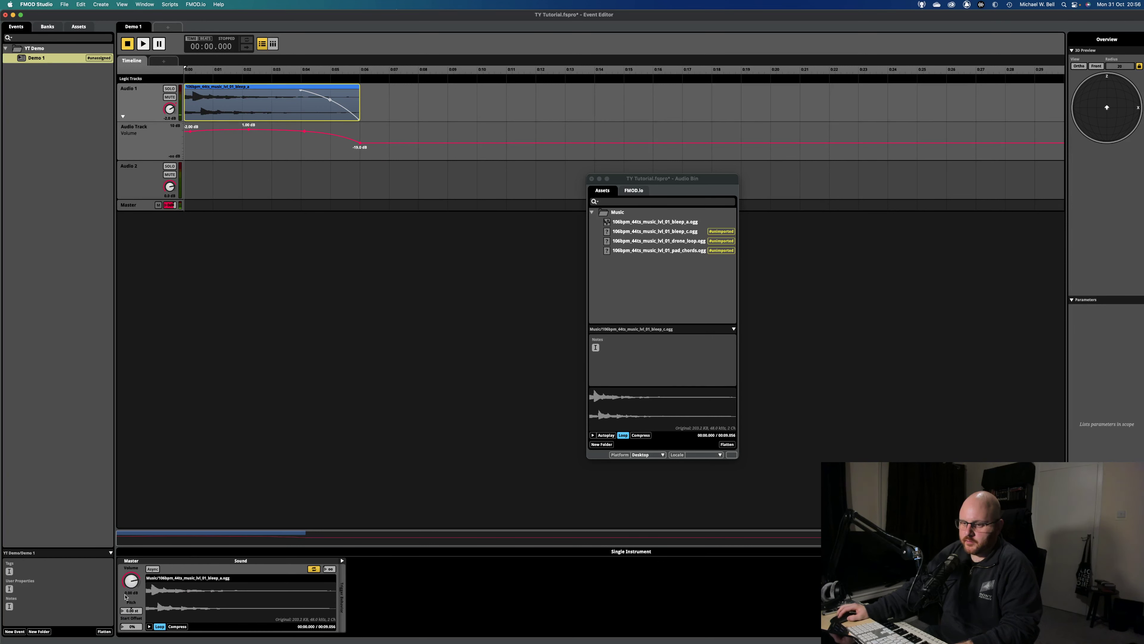
pyautogui.press('space')
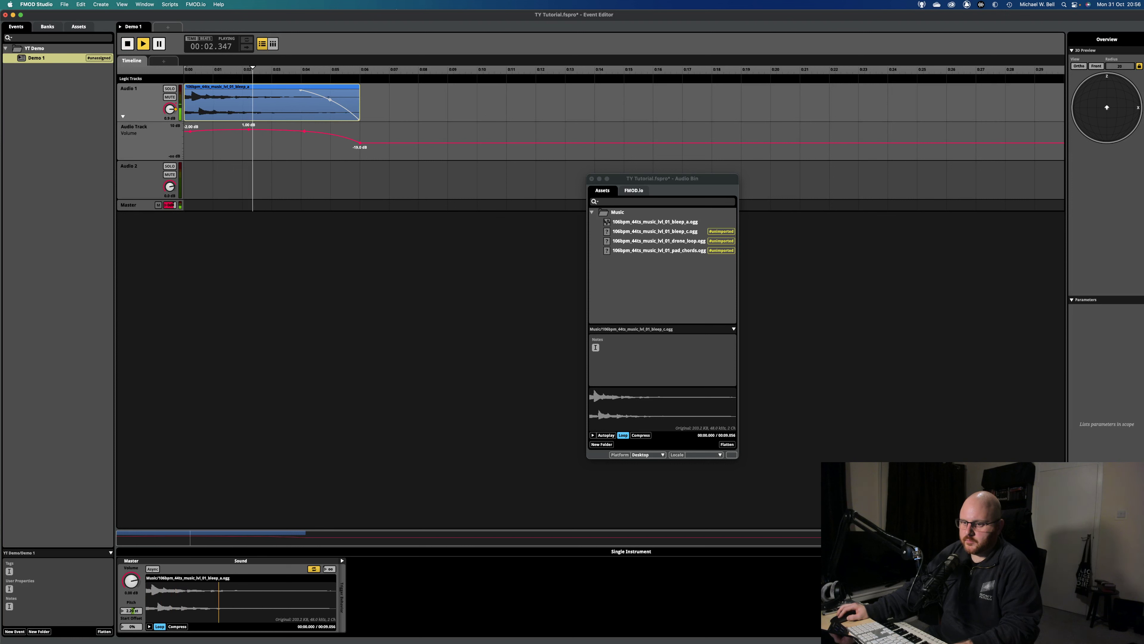
pyautogui.press('space')
pyautogui.doubleClick(131, 610)
pyautogui.press('space')
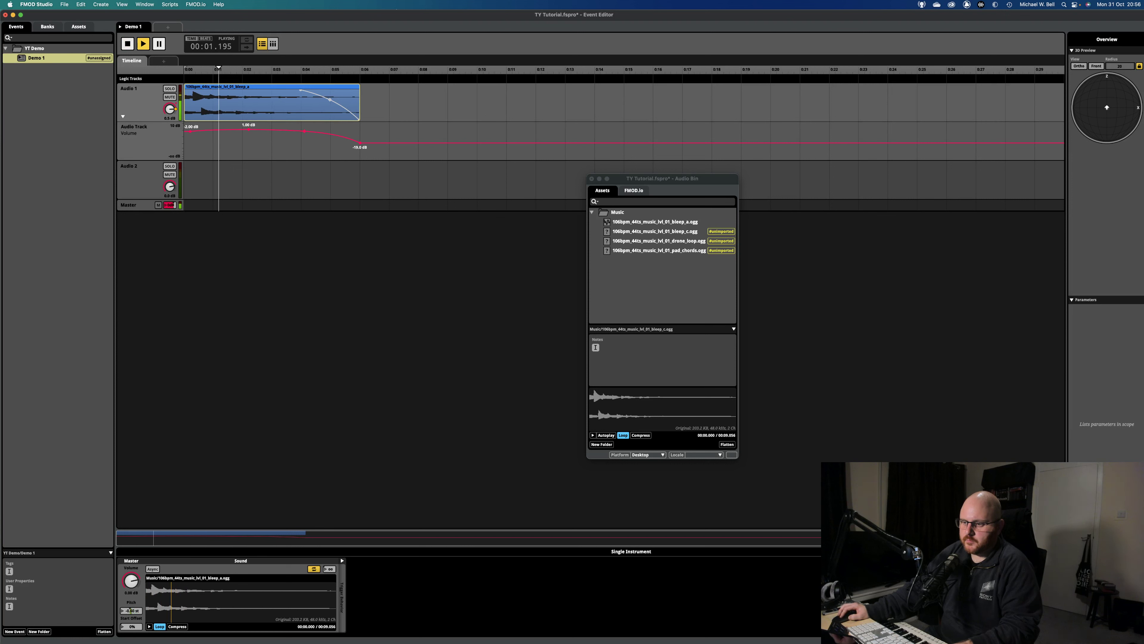
pyautogui.moveTo(130, 610); pyautogui.dragTo(130, 599)
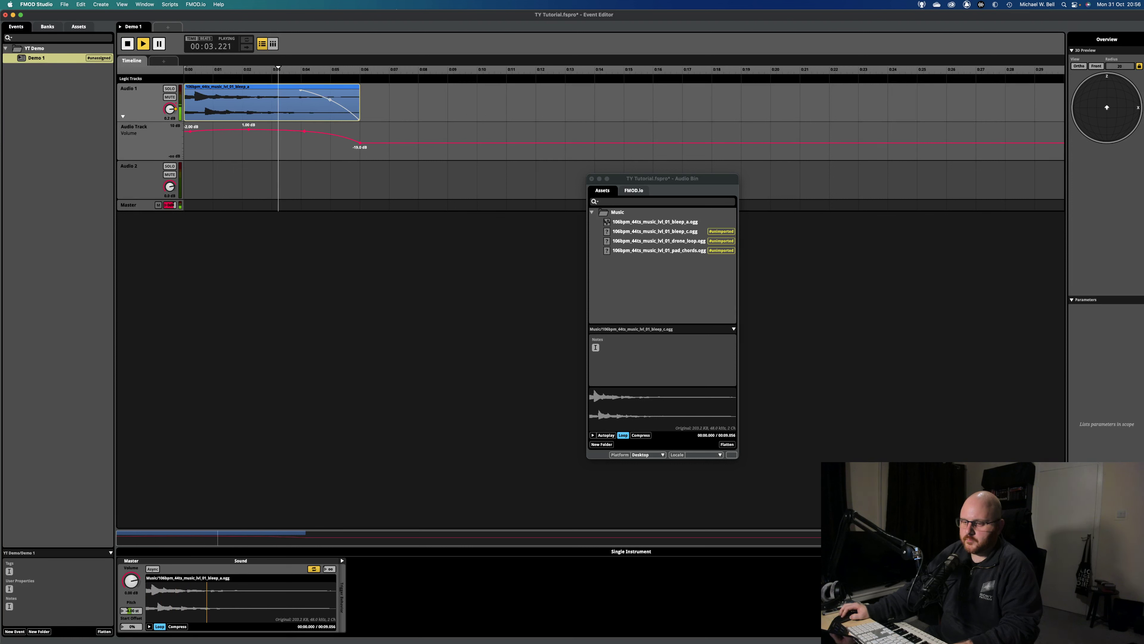
pyautogui.doubleClick(131, 610)
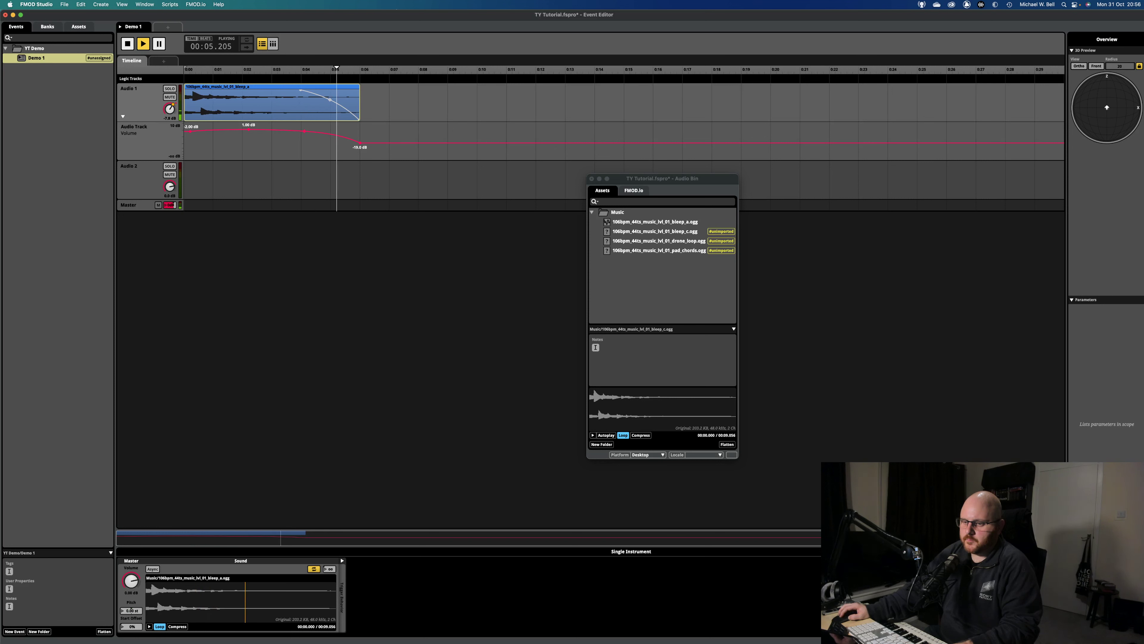
pyautogui.press('space')
# Add pitch automation to the bleep_a instrument, rising from 0 st at the start to a high point near 0:03, and audition it.
pyautogui.rightClick(125, 613)
pyautogui.click(127, 613)
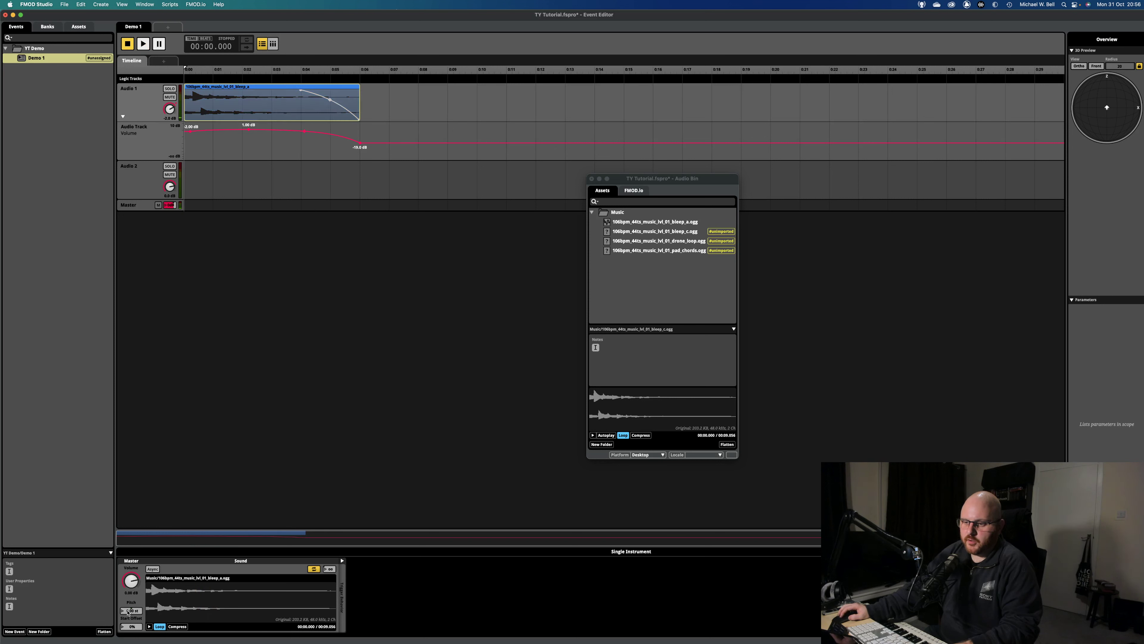
pyautogui.rightClick(135, 613)
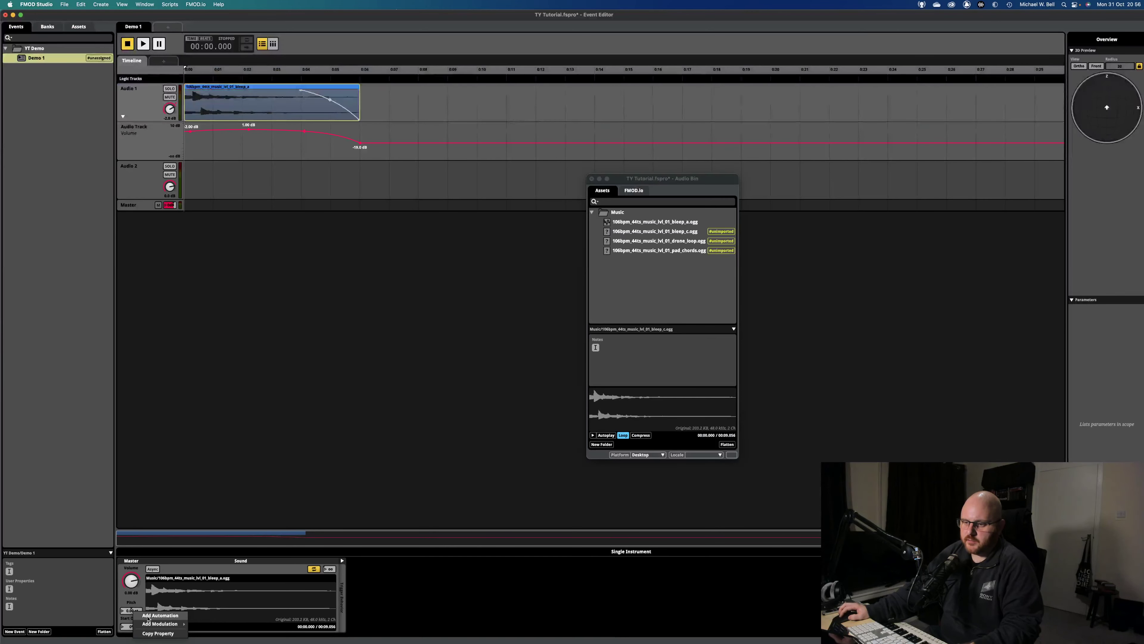
pyautogui.click(151, 617)
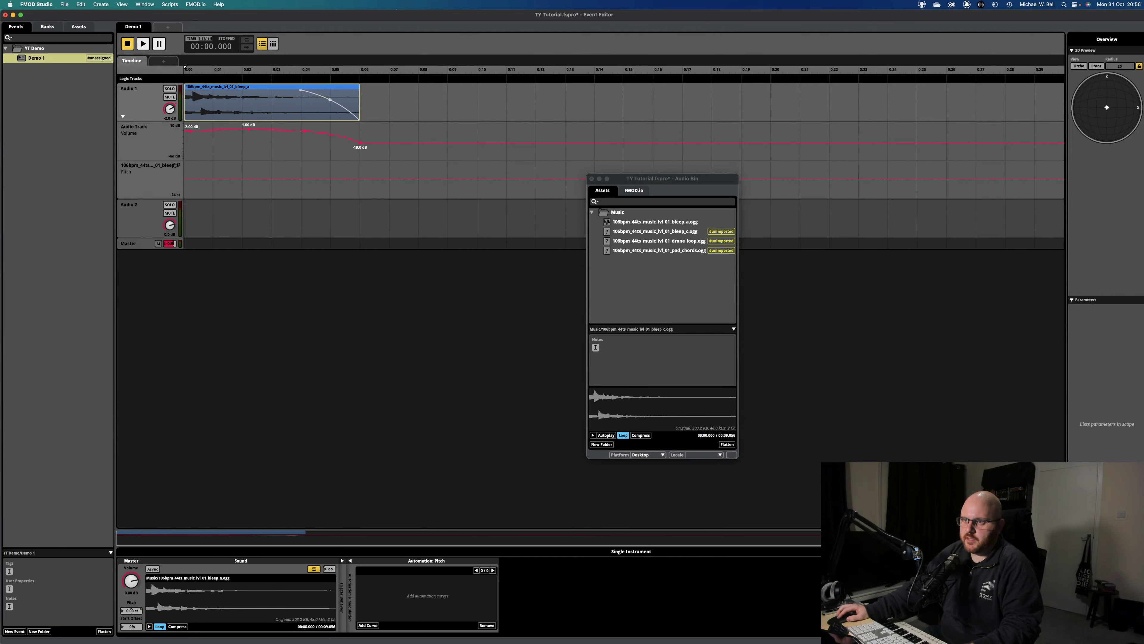
pyautogui.click(191, 179)
pyautogui.moveTo(236, 179); pyautogui.dragTo(266, 163)
pyautogui.press('space')
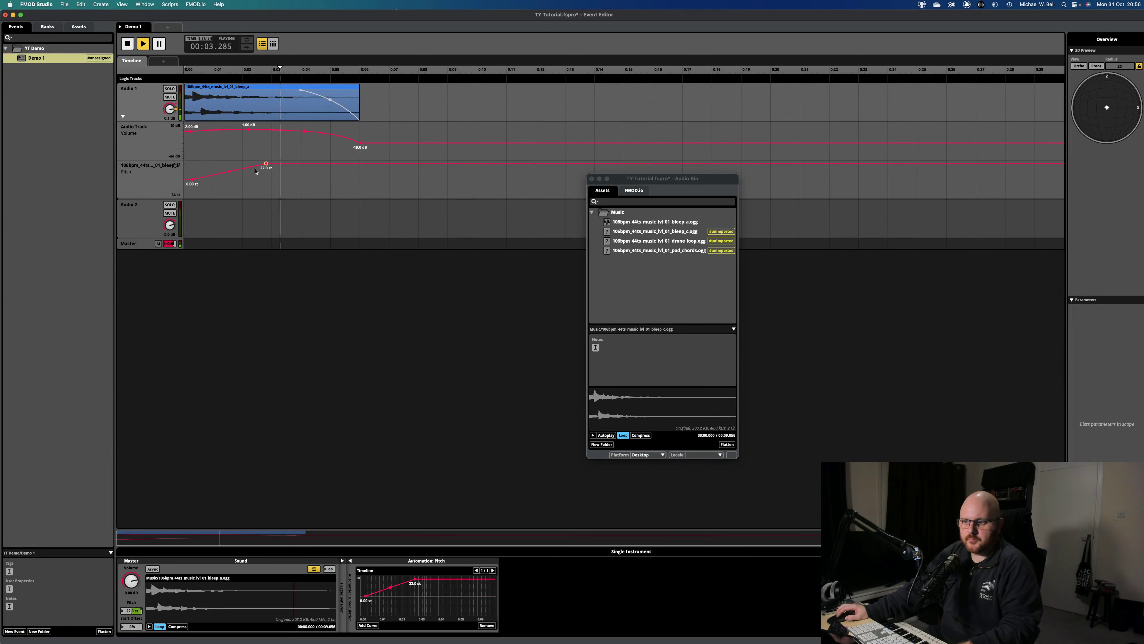
pyautogui.press('space')
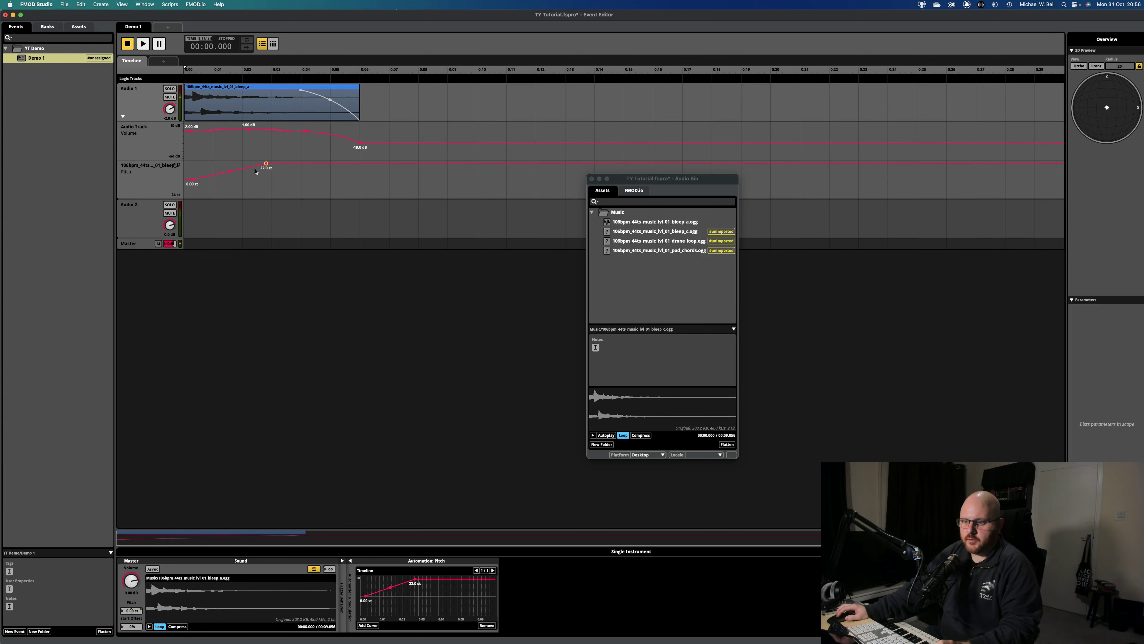
# Undo the bleep_a instrument's pitch automation, including its points.
pyautogui.press('super+z')
pyautogui.press('super+z')
pyautogui.press('super+z')
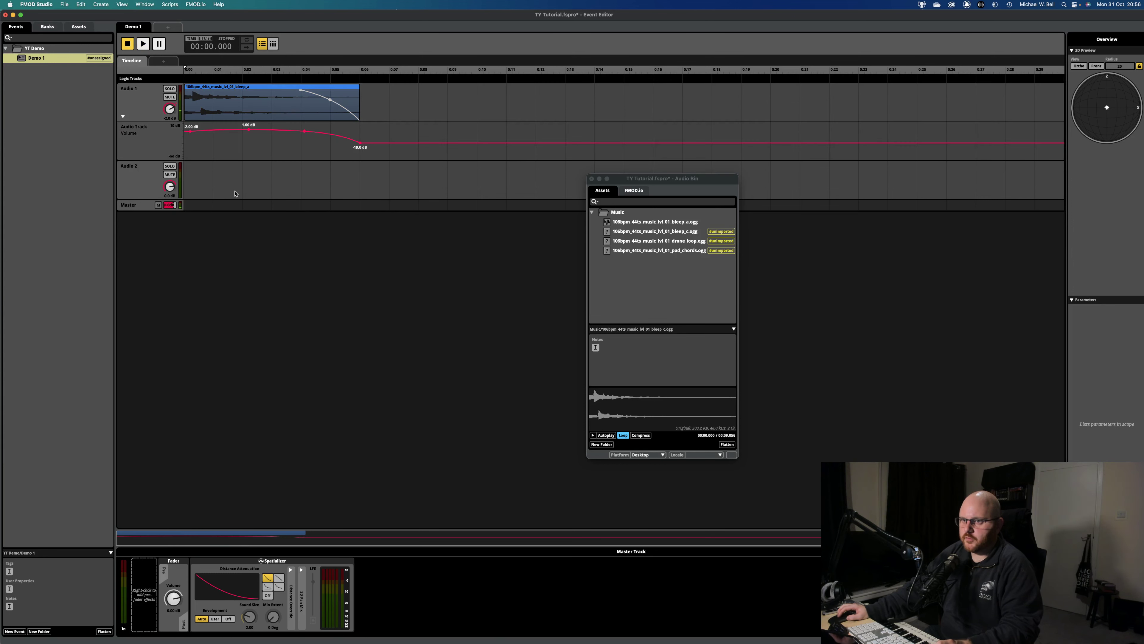
# Close the Audio Bin, select the bleep_a instrument on Audio 1 and audition the event.
pyautogui.click(591, 180)
pyautogui.click(268, 93)
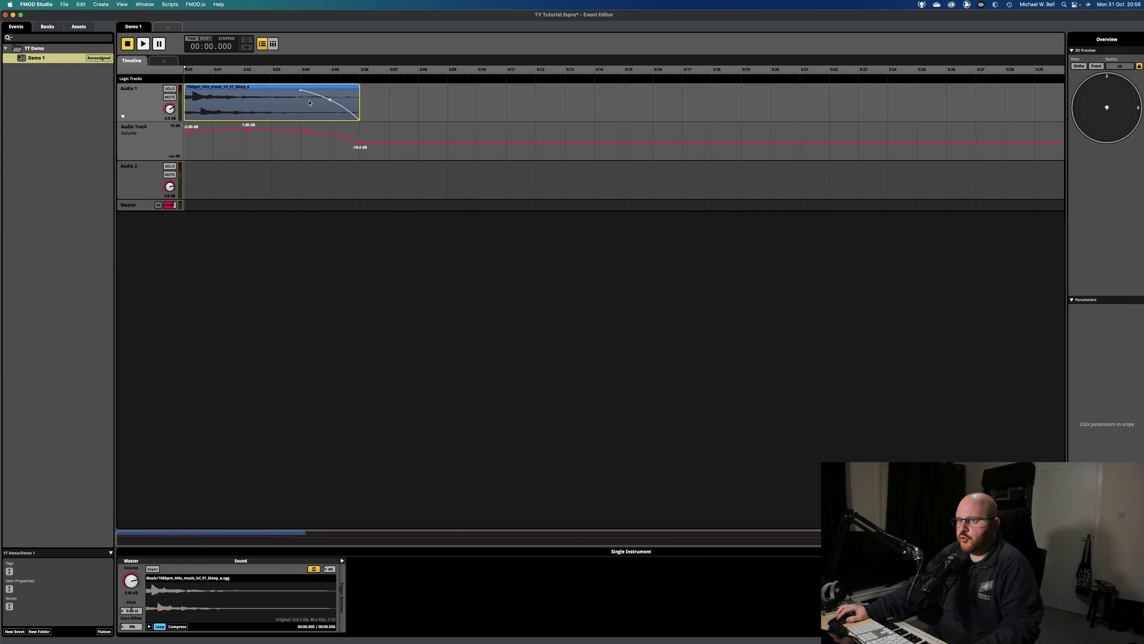
pyautogui.press('space')
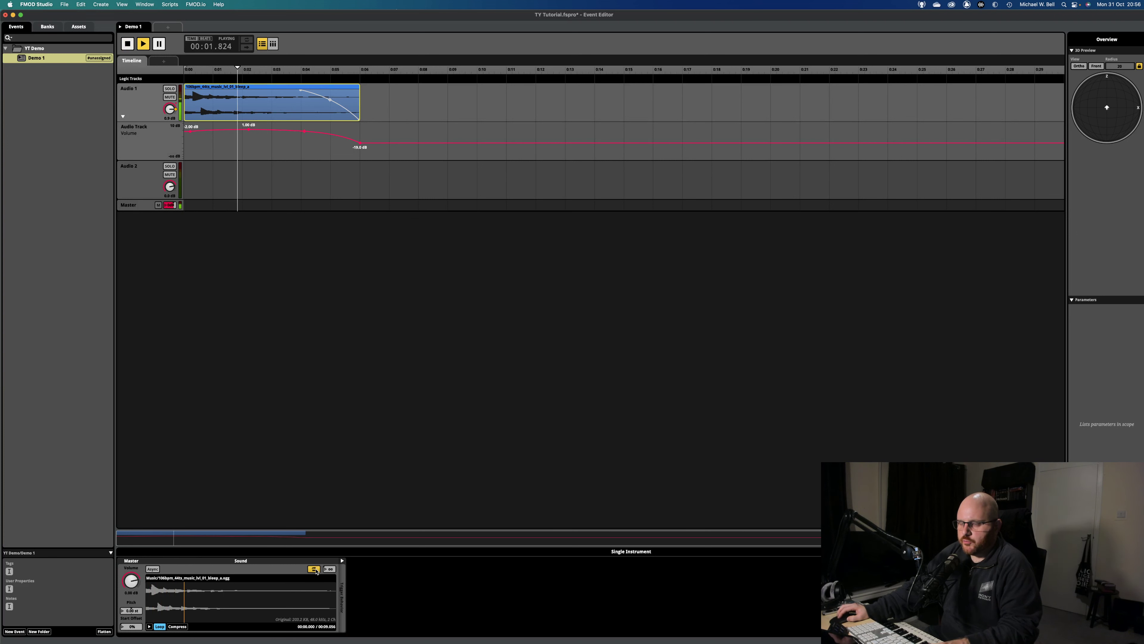
pyautogui.press('space')
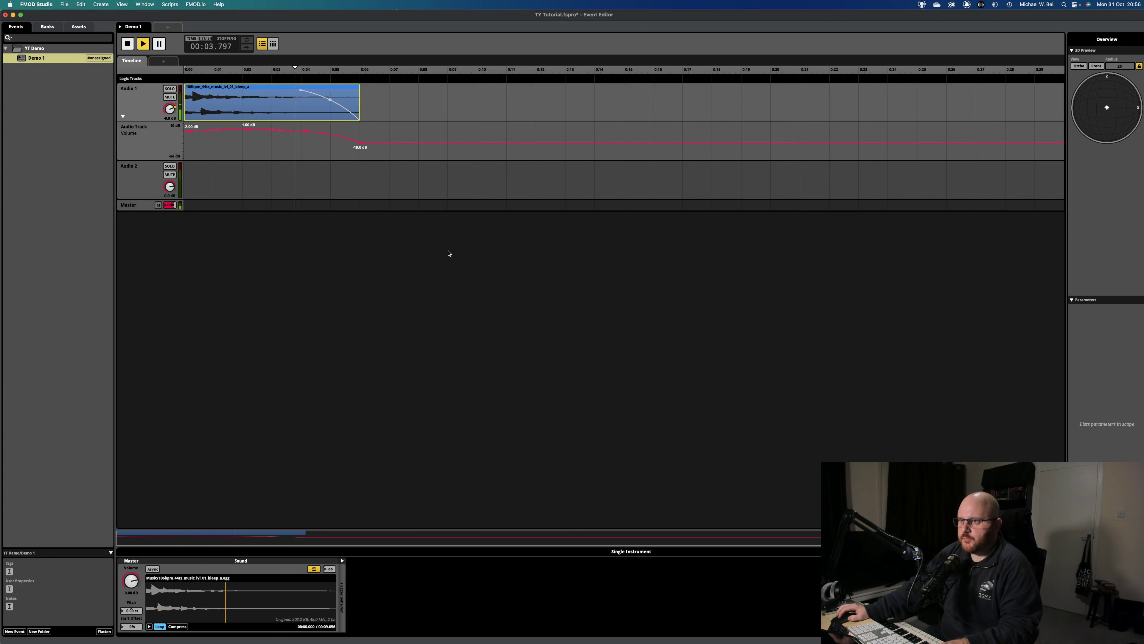
# Try extending the looping bleep_a instrument to about 0:27, and undo the extension.
pyautogui.moveTo(358, 100); pyautogui.dragTo(981, 107)
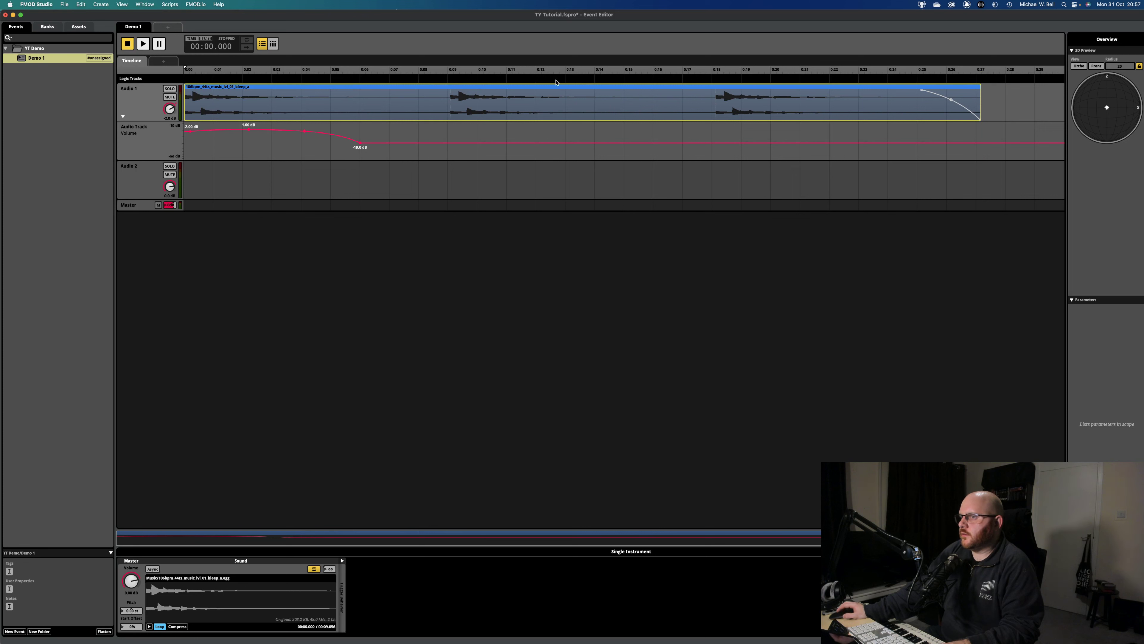
pyautogui.click(354, 69)
pyautogui.rightClick(361, 88)
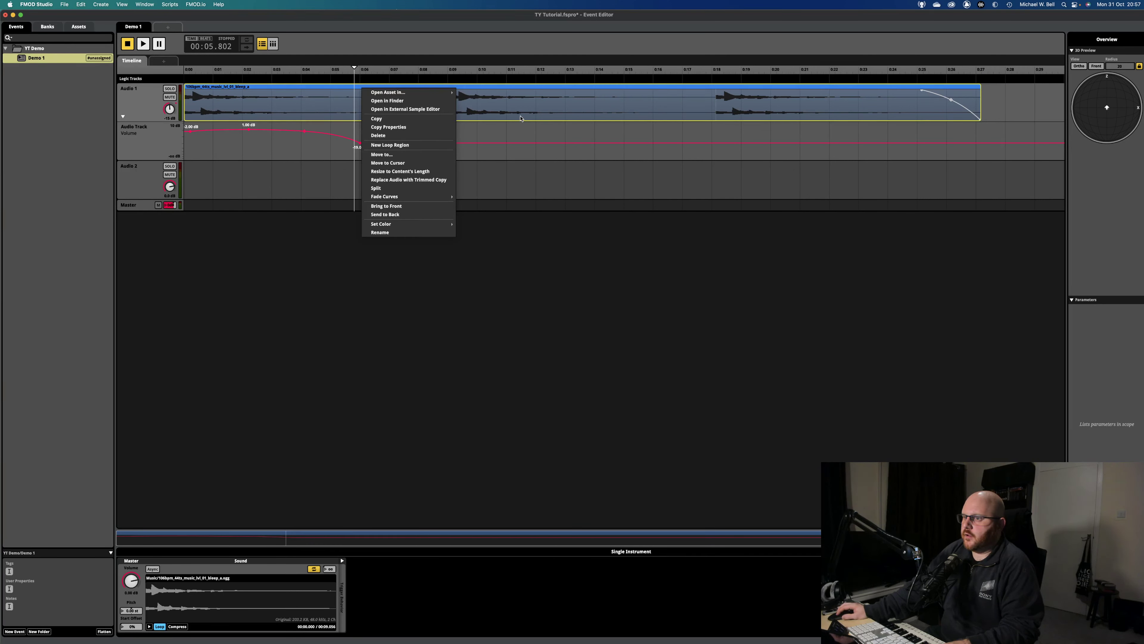
pyautogui.press('Escape')
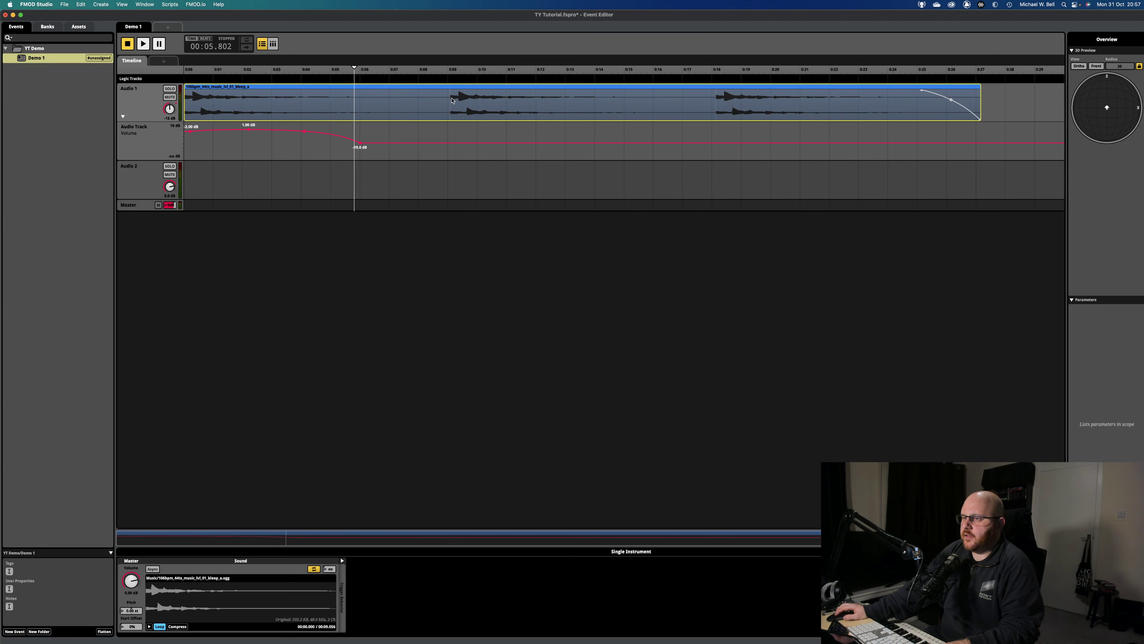
pyautogui.hscroll(2, 452, 101)
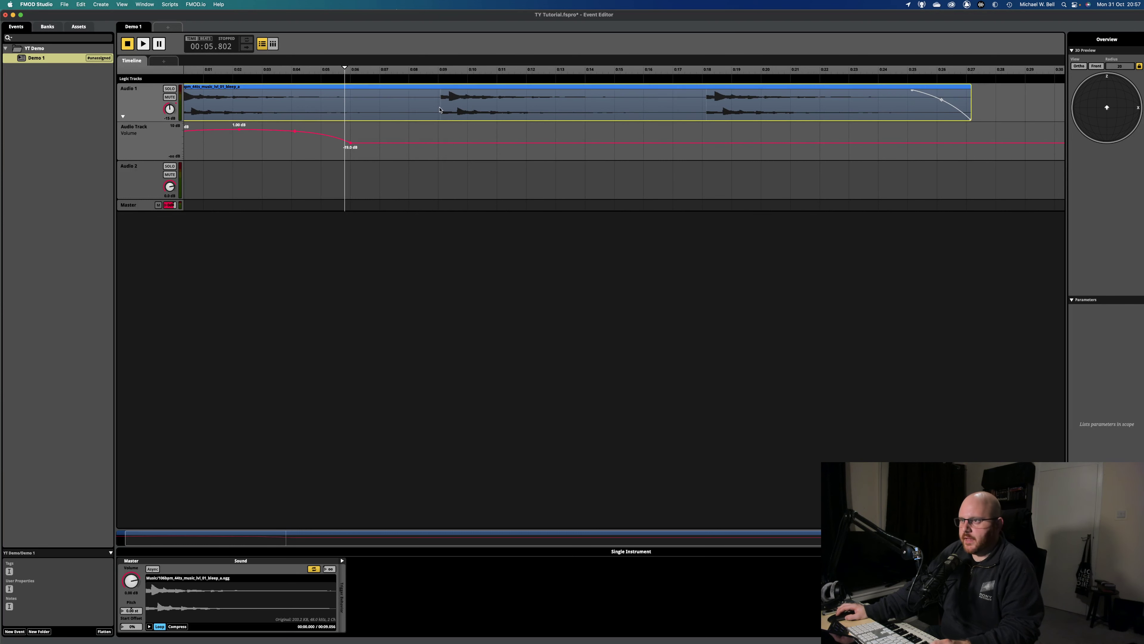
pyautogui.press('super+z')
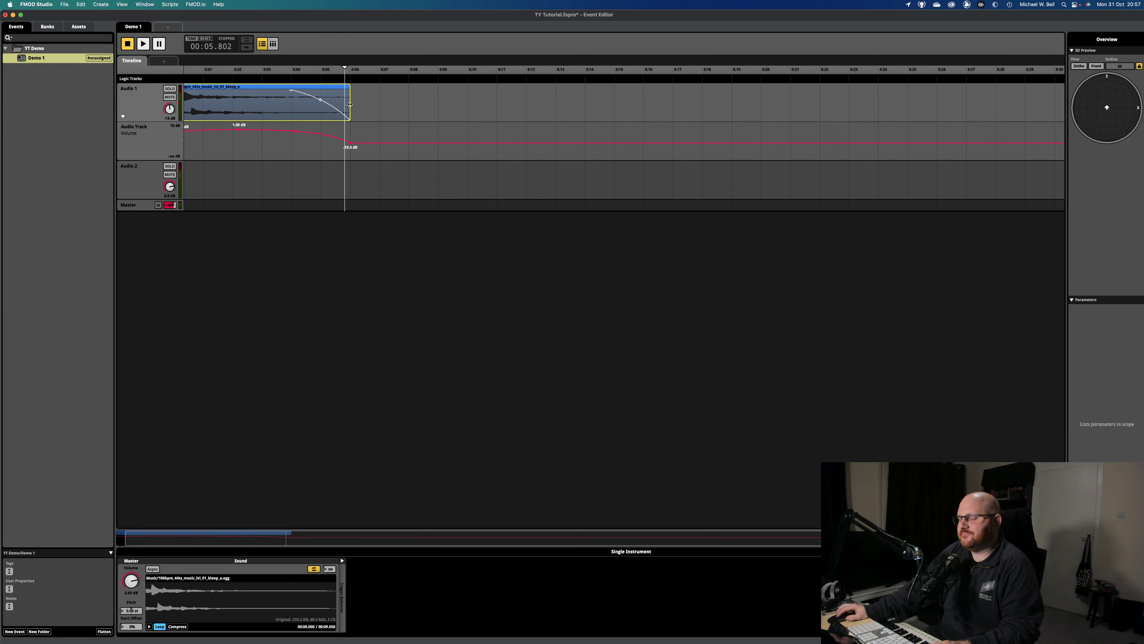
# Extend the bleep_a instrument to about 0:12, split it at about 0:04 and delete the second part.
pyautogui.moveTo(351, 104); pyautogui.dragTo(537, 102)
pyautogui.click(295, 72)
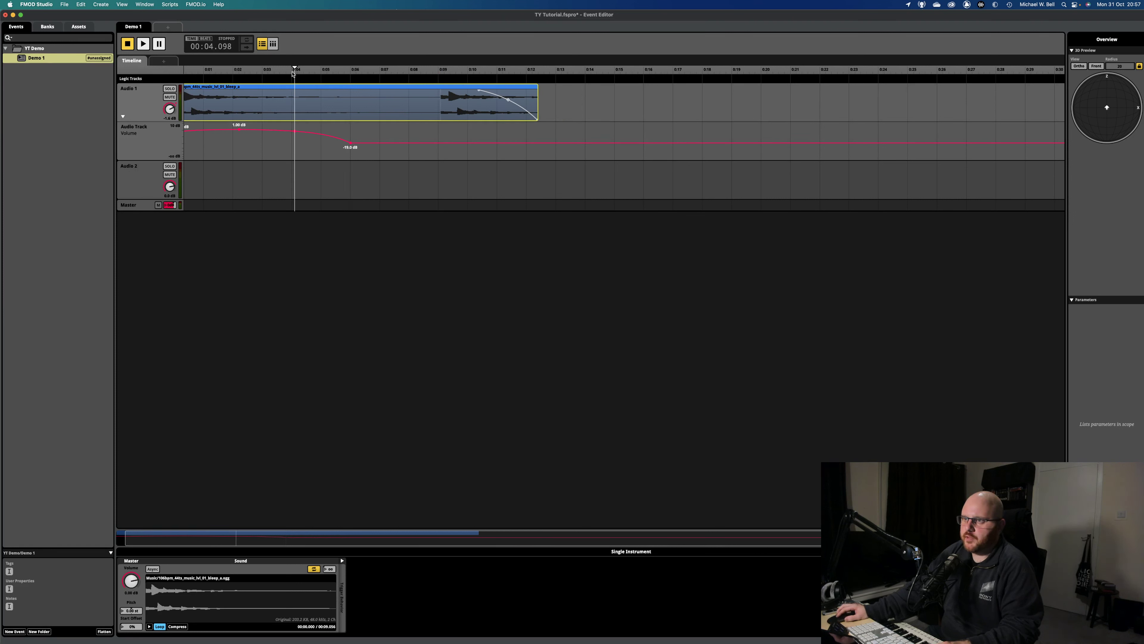
pyautogui.click(292, 72)
pyautogui.rightClick(292, 88)
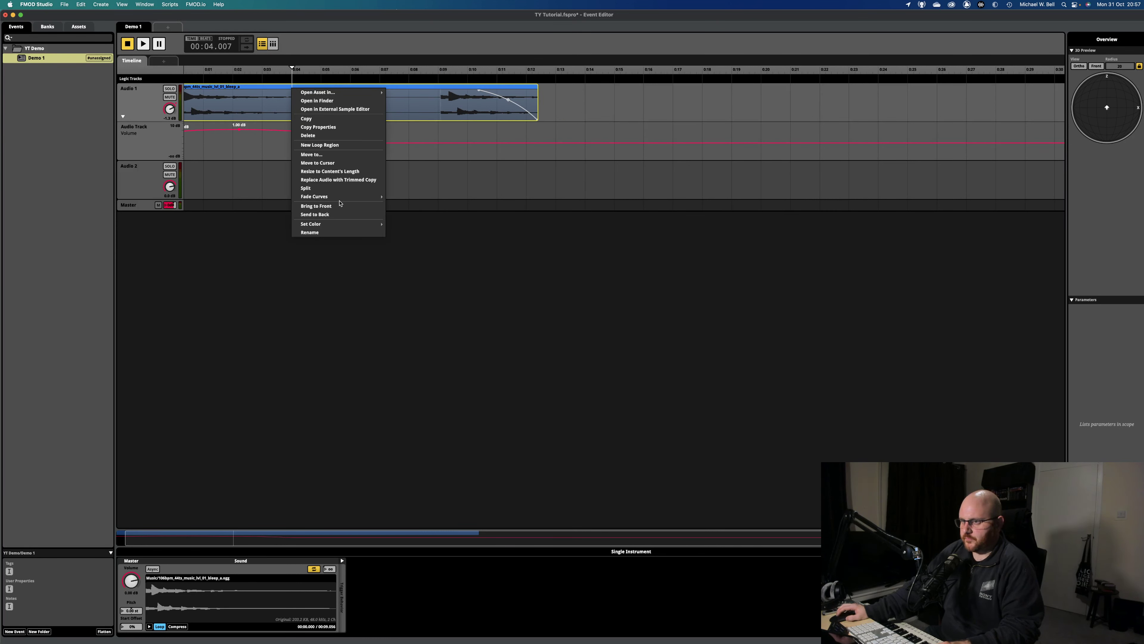
pyautogui.click(339, 188)
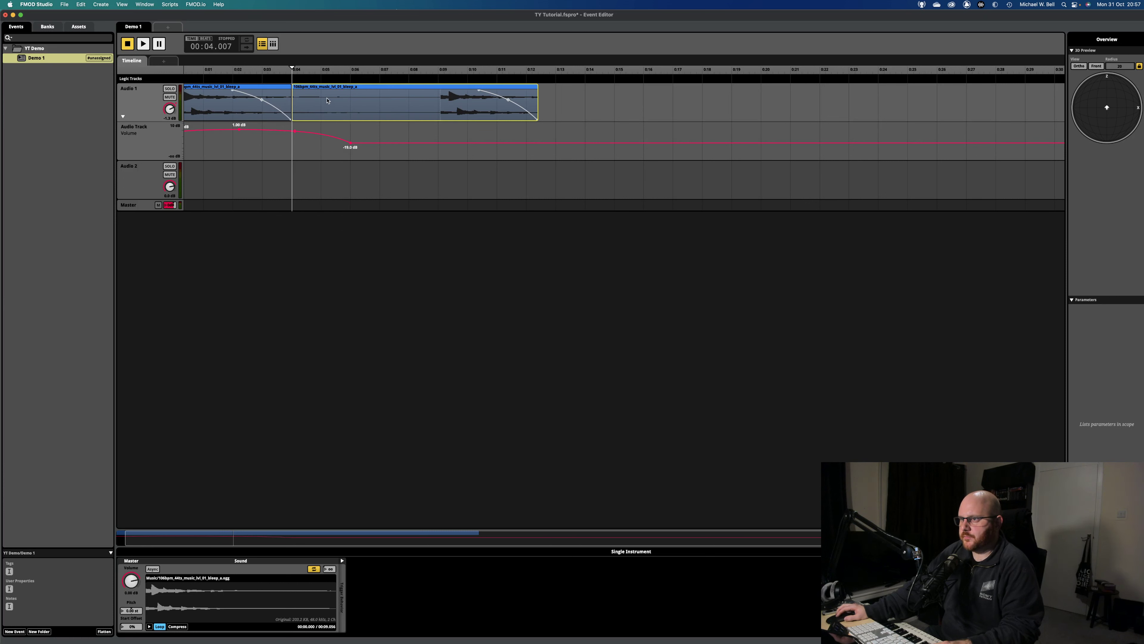
pyautogui.press('Delete')
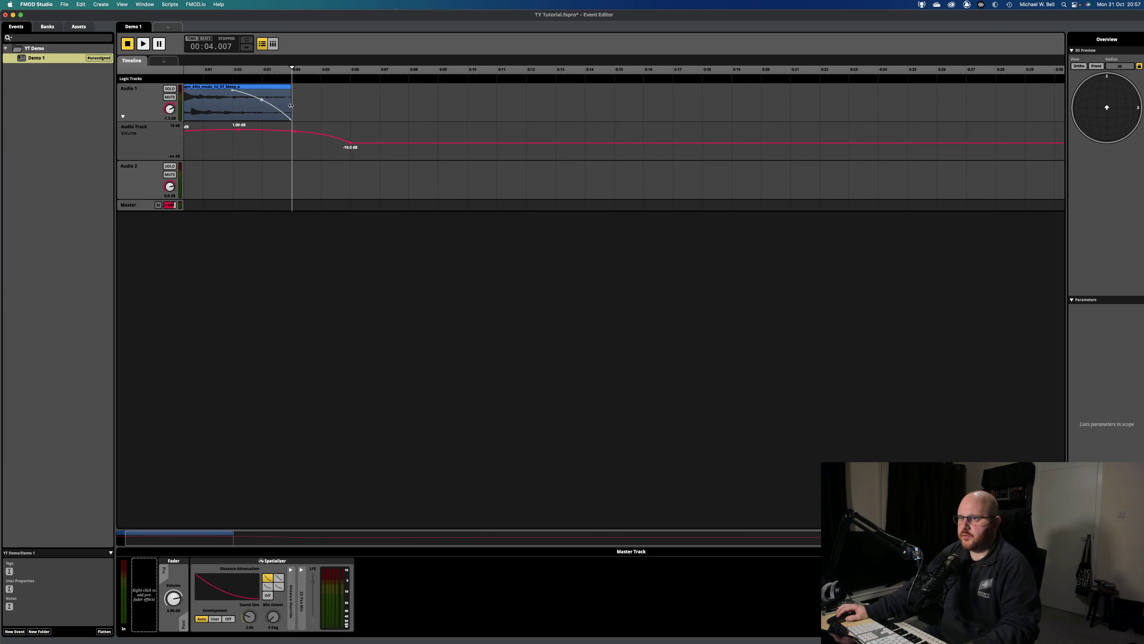
pyautogui.moveTo(291, 106)
pyautogui.mouseDown()
pyautogui.moveTo(518, 109)
pyautogui.moveTo(294, 107)
pyautogui.mouseUp()
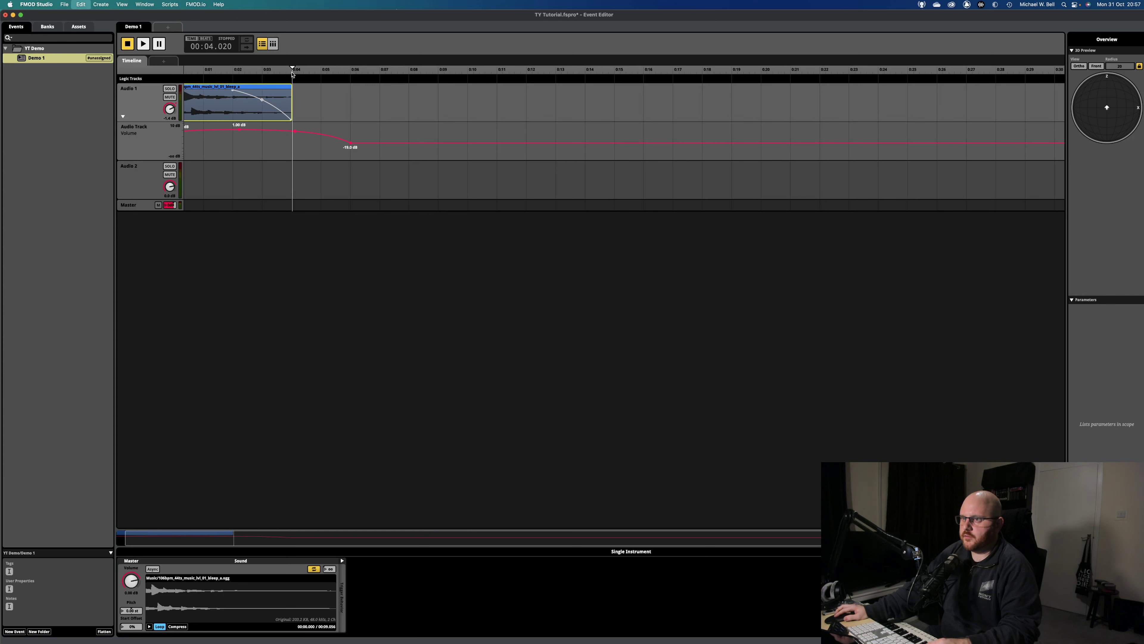
# Duplicate the bleep_a instrument directly after itself on Audio 1 and audition both.
pyautogui.press('super+d')
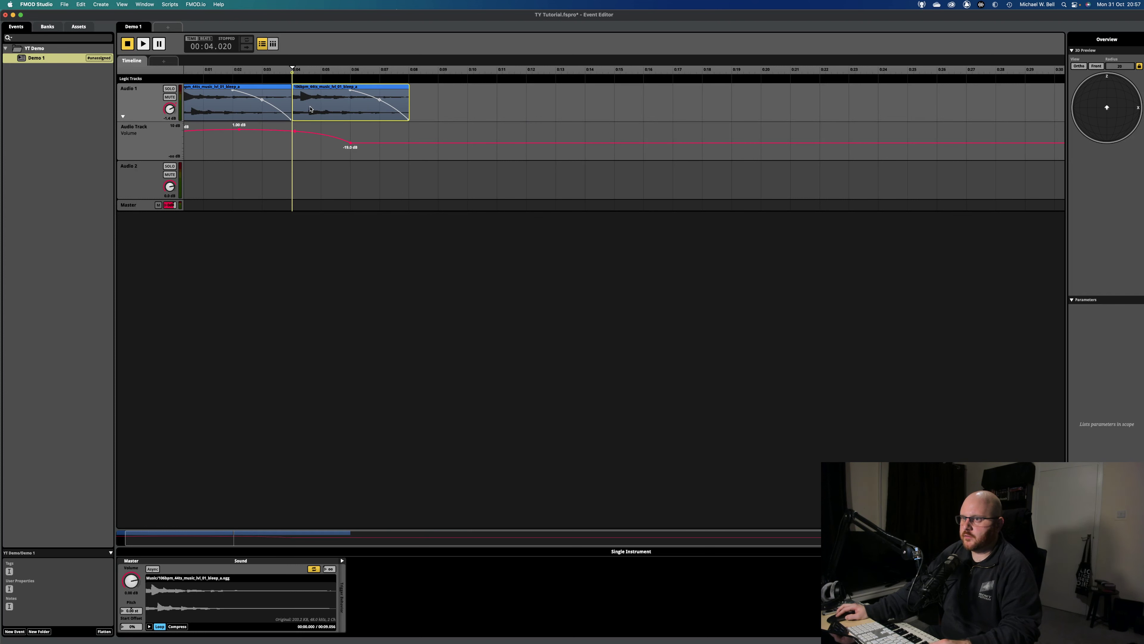
pyautogui.press('space')
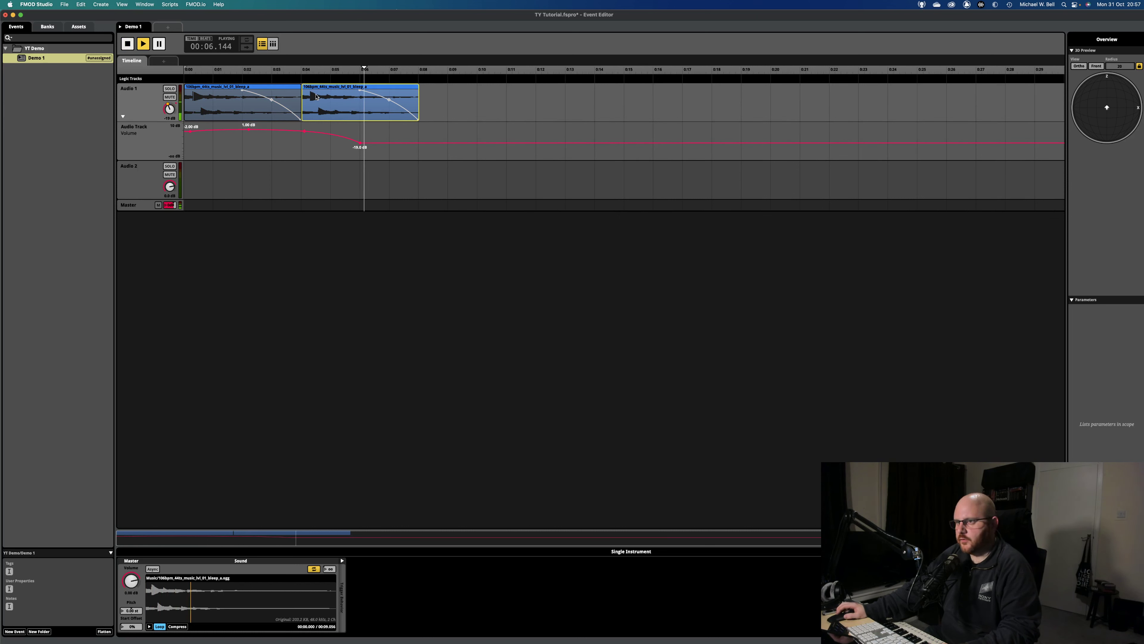
pyautogui.press('space')
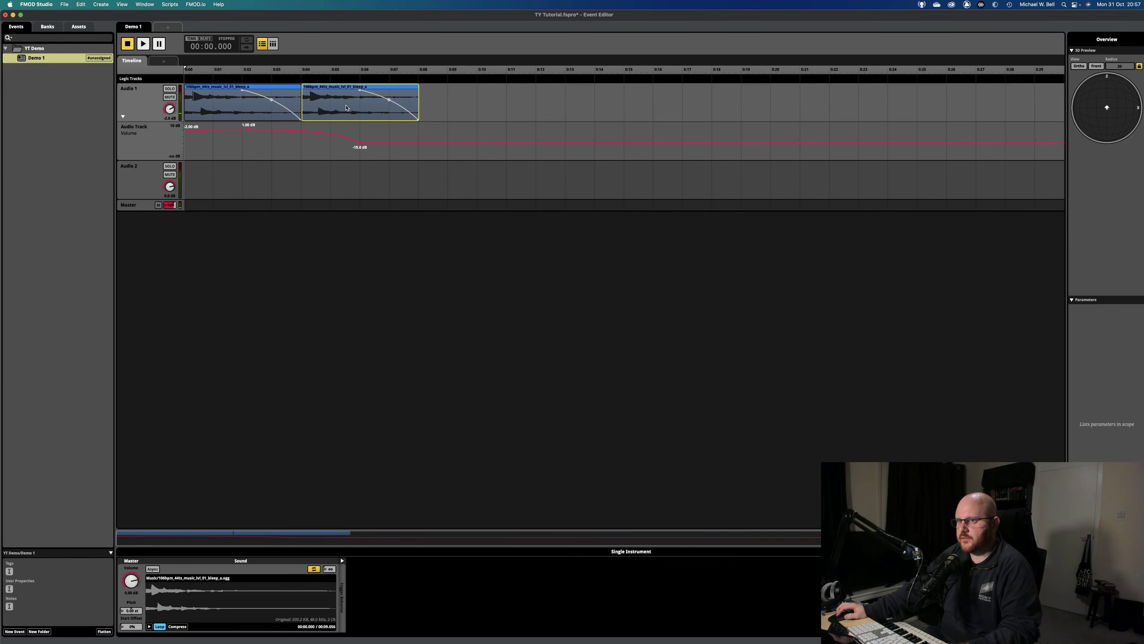
# Delete the duplicate bleep_a instrument that starts at about 0:04.
pyautogui.click(253, 105)
pyautogui.click(323, 107)
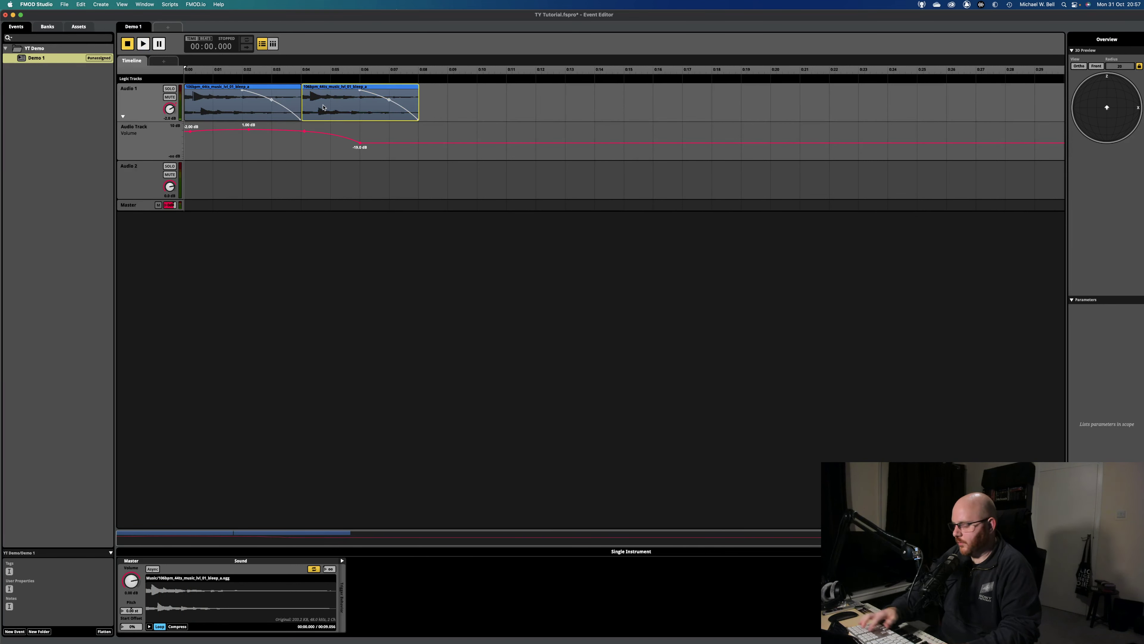
pyautogui.press('Delete')
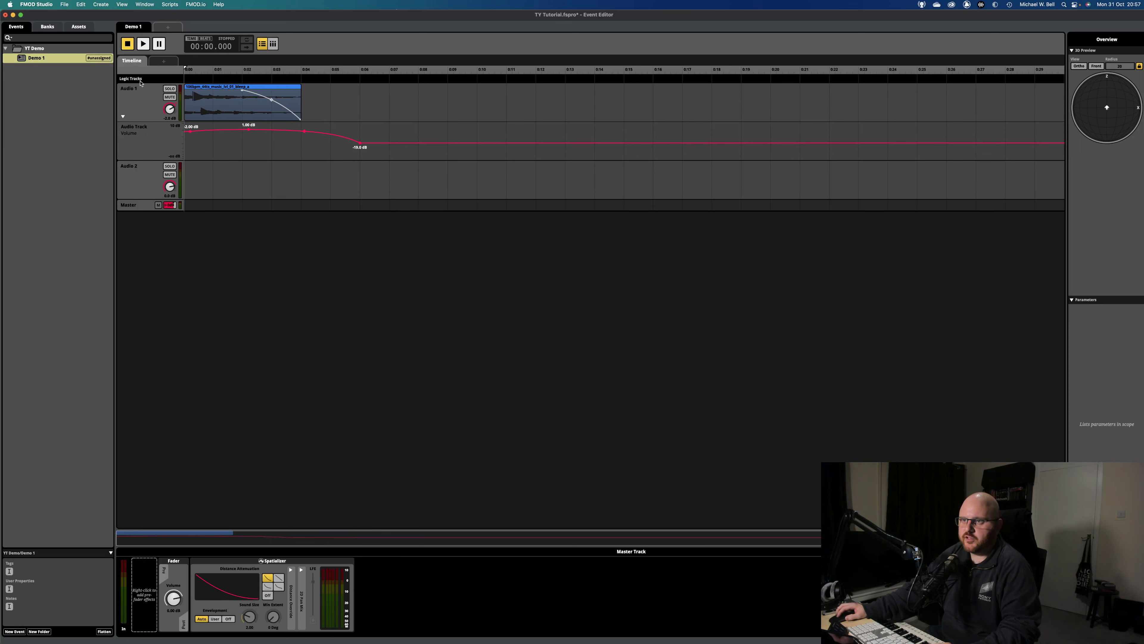
# Add a loop region spanning the bleep_a instrument from 0:00 to about 0:04, name it Loop and audition the event.
pyautogui.rightClick(195, 82)
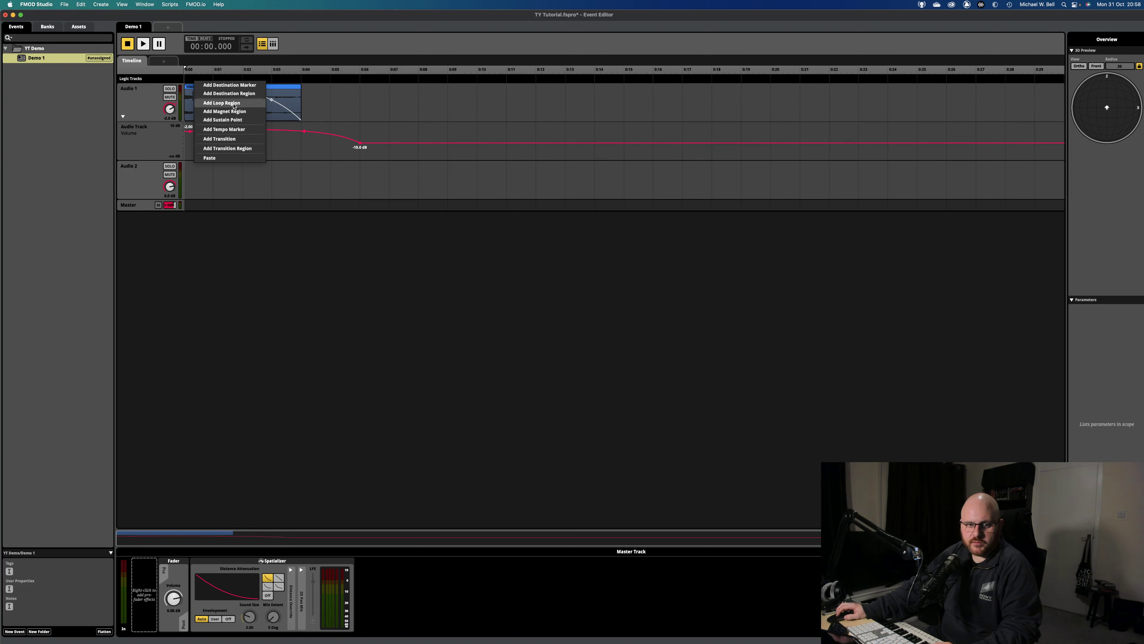
pyautogui.click(219, 103)
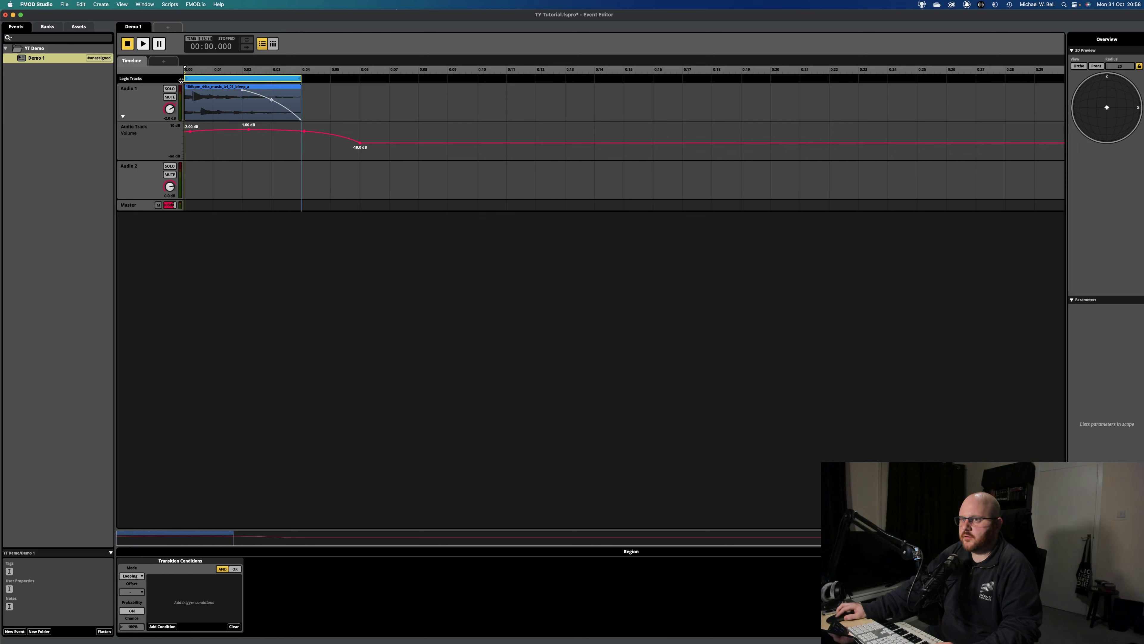
pyautogui.doubleClick(194, 79)
pyautogui.write('Loop')
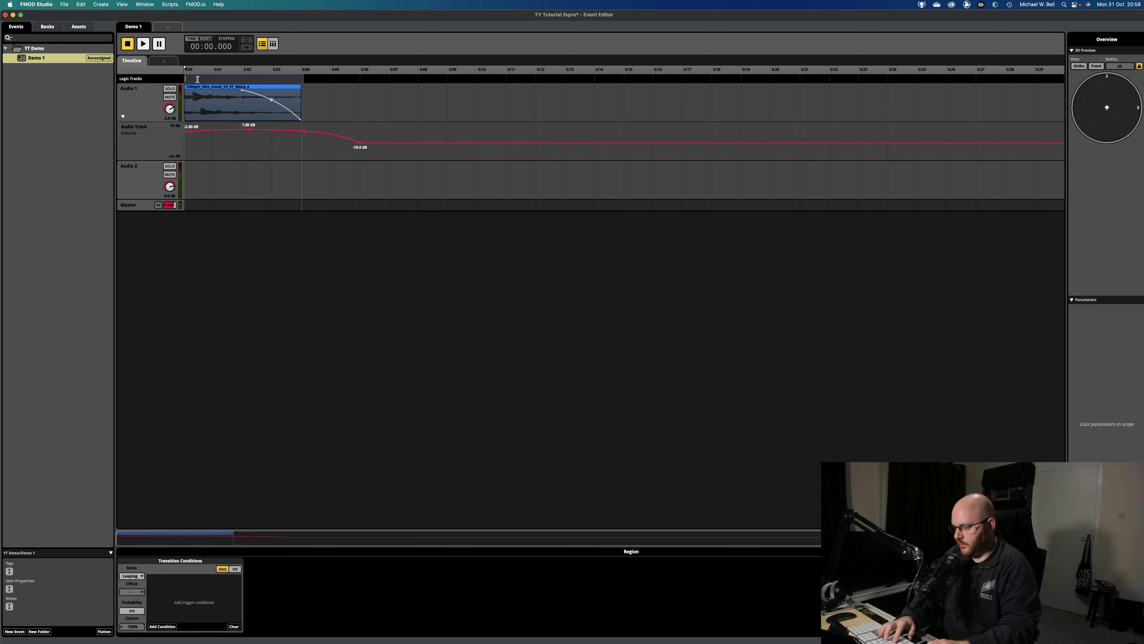
pyautogui.press('Return')
pyautogui.press('space')
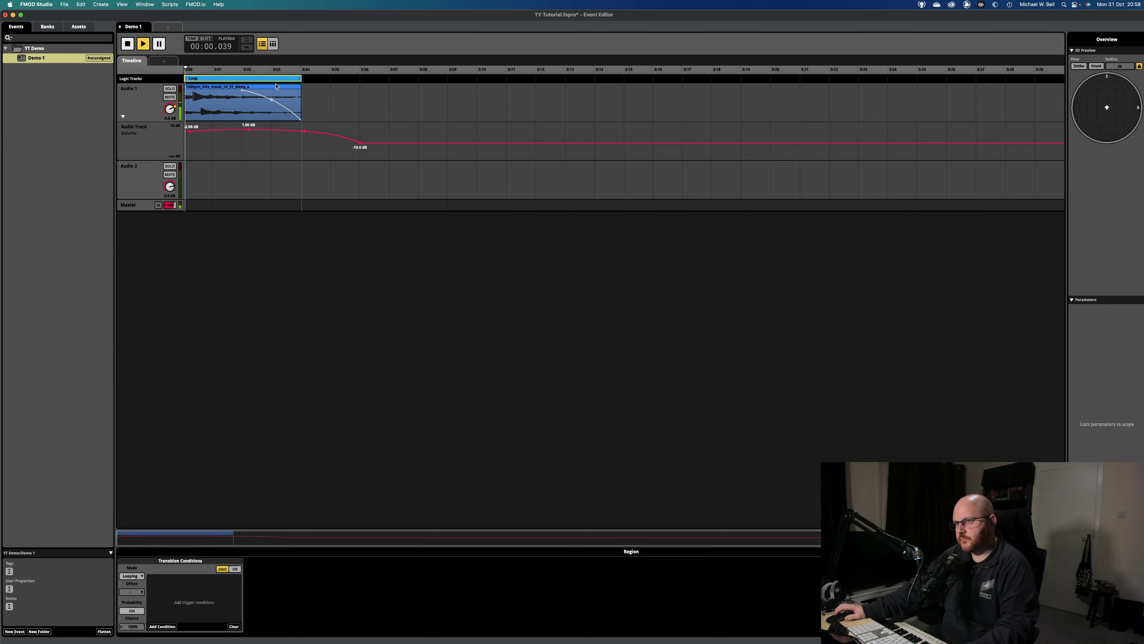
pyautogui.press('space')
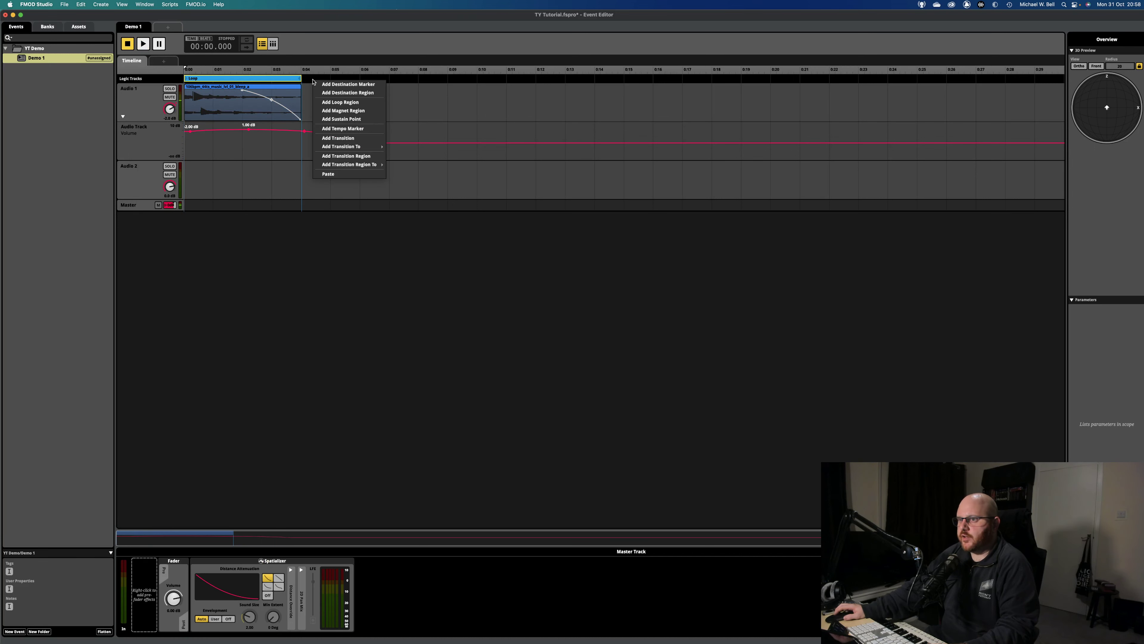
# Add a tempo marker to the logic tracks and move it to 0:00, above the loop region.
pyautogui.rightClick(312, 81)
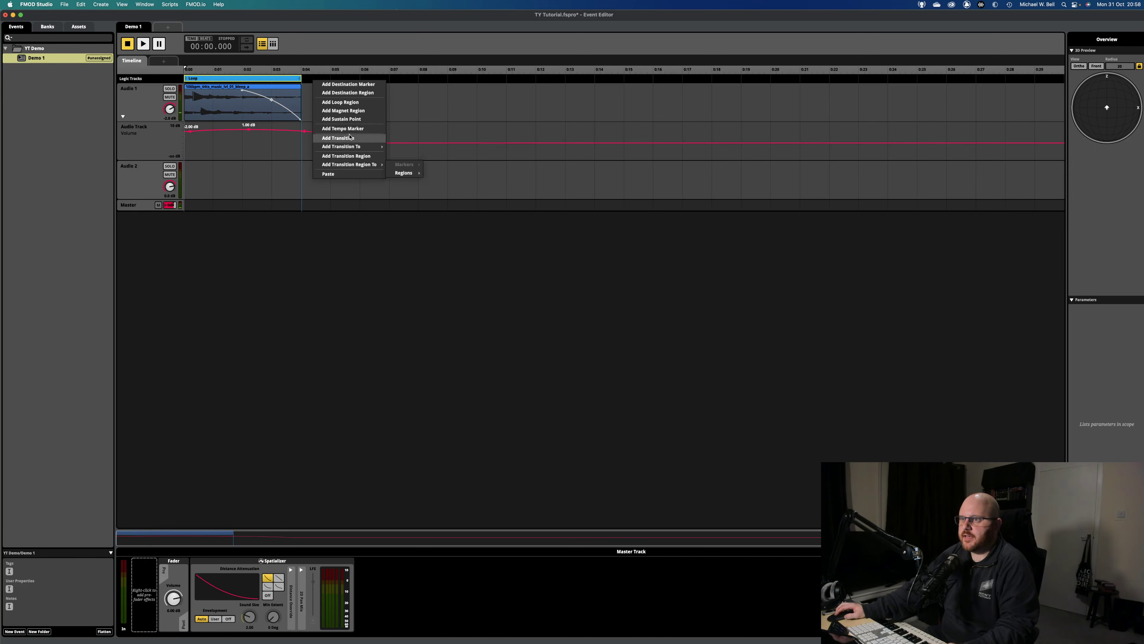
pyautogui.click(342, 128)
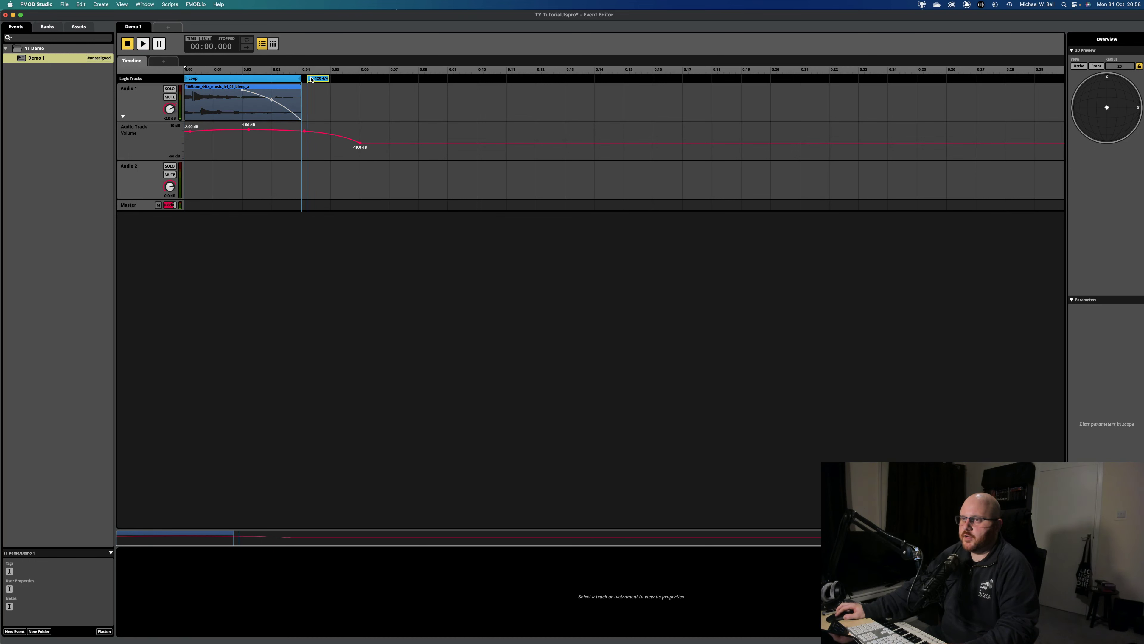
pyautogui.moveTo(310, 74); pyautogui.dragTo(240, 87)
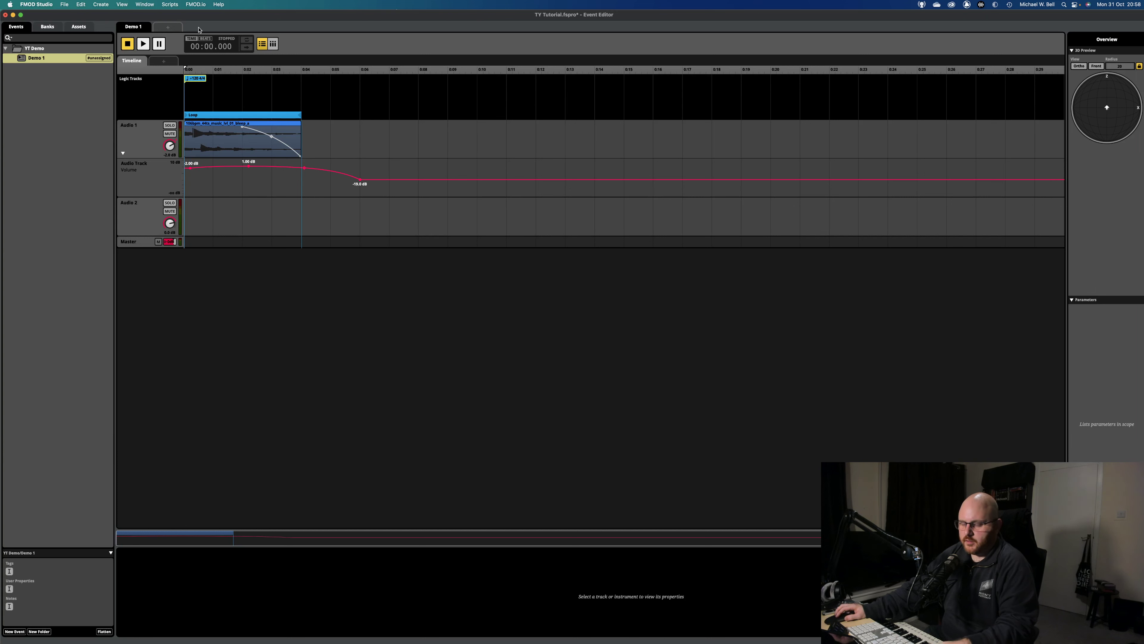
# Check the tempo in the music file names in the Audio Bin and set the tempo marker to 106.
pyautogui.press('super+6')
pyautogui.click(503, 219)
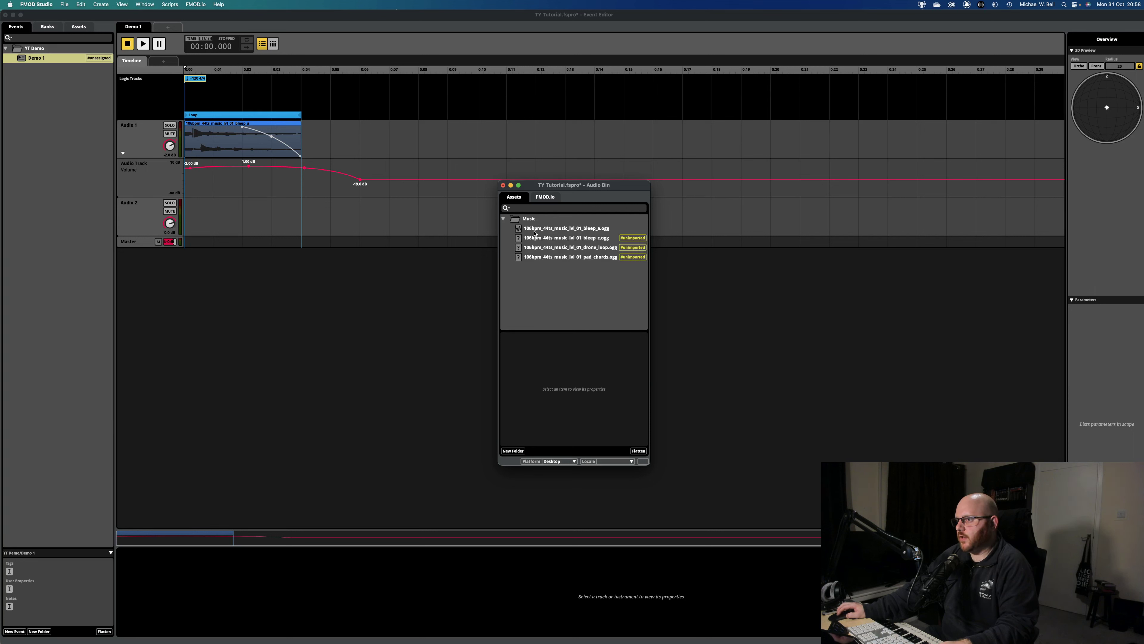
pyautogui.click(199, 82)
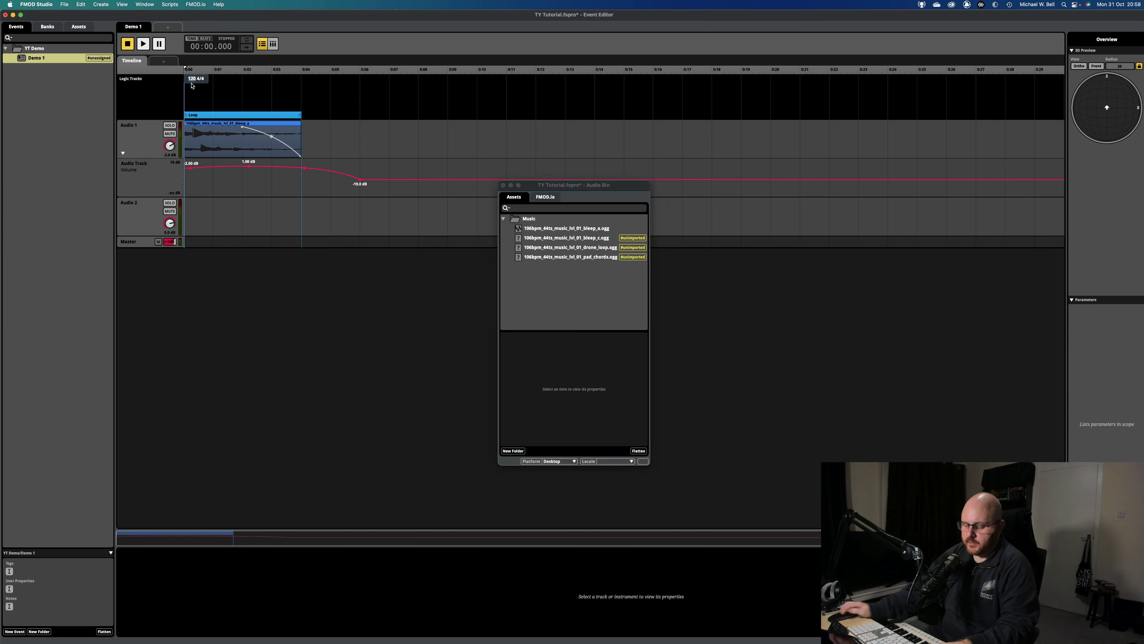
pyautogui.write('1066')
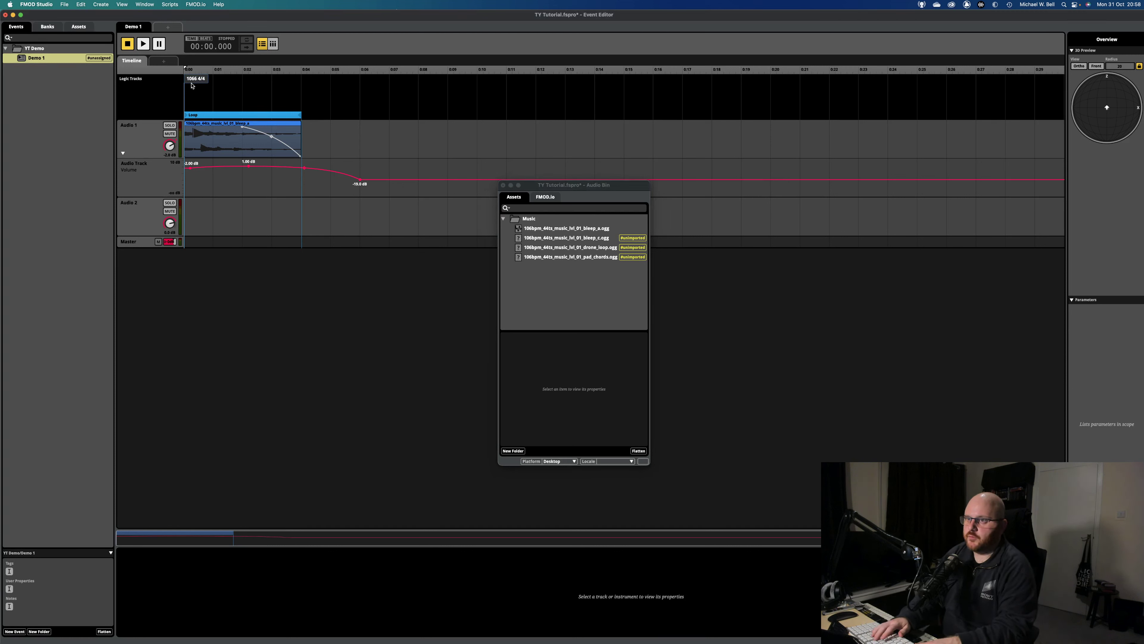
pyautogui.press('BackSpace')
pyautogui.press('Return')
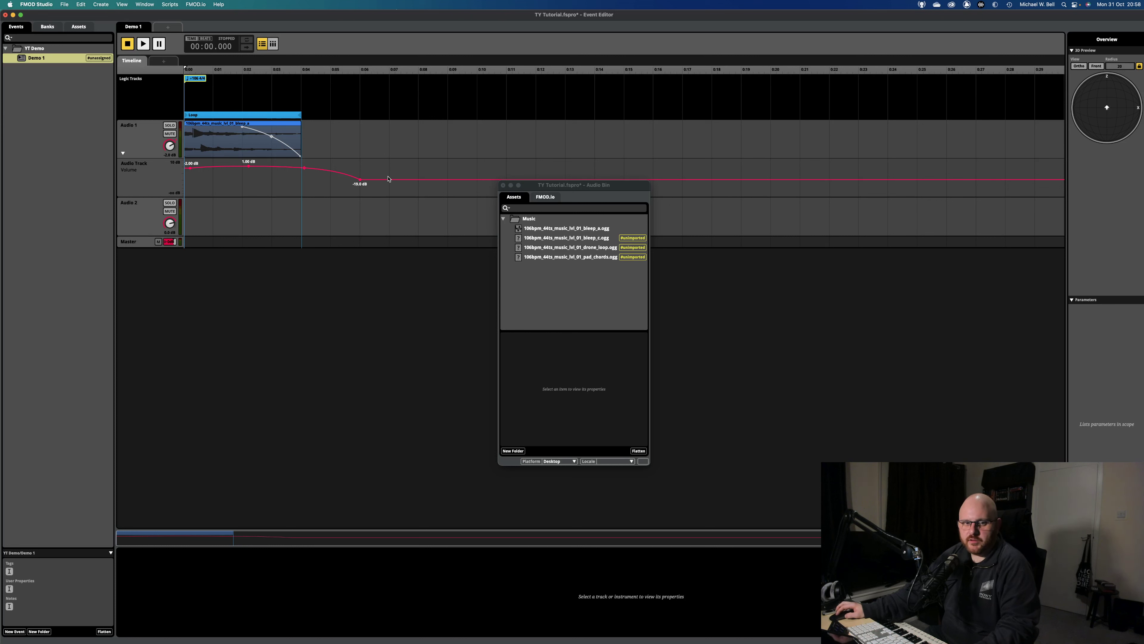
pyautogui.click(319, 187)
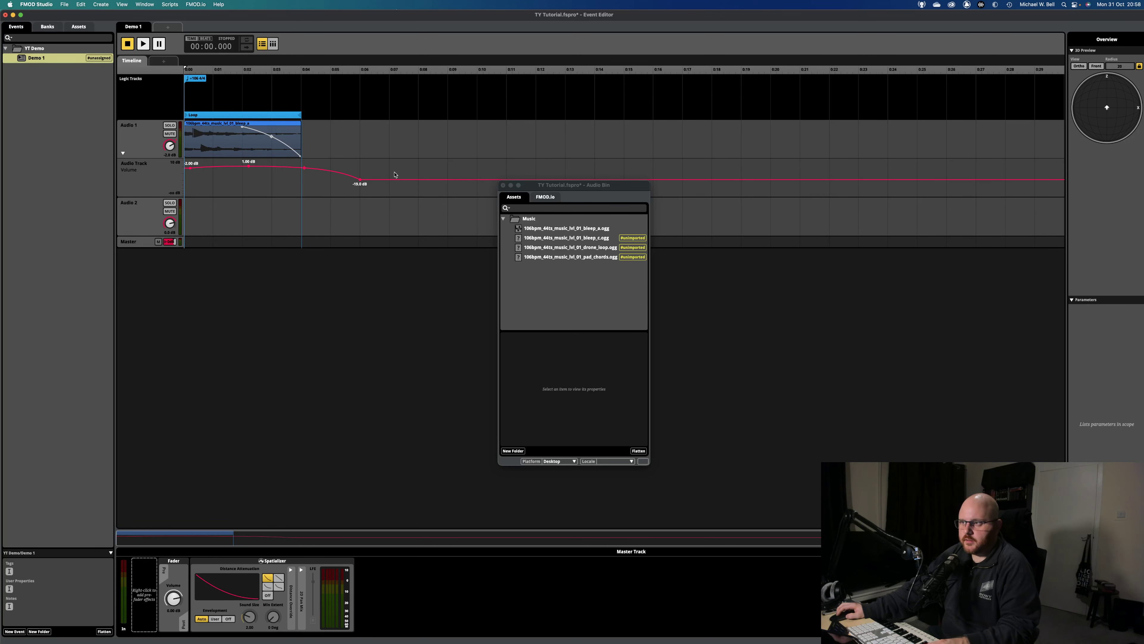
pyautogui.click(503, 186)
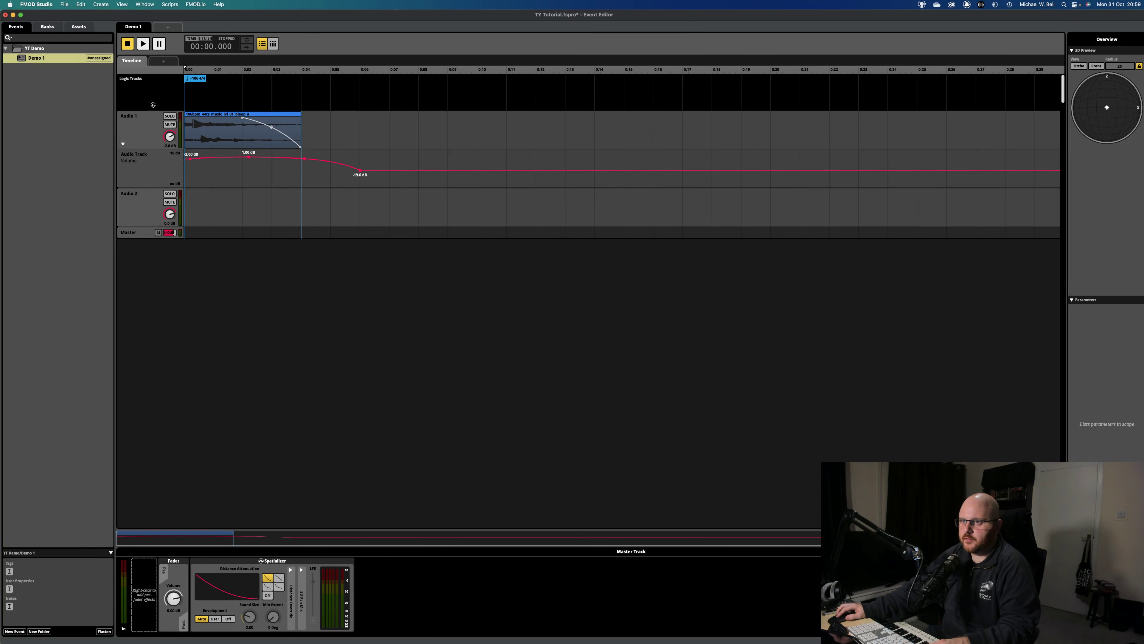
# Play the event and move the 3D preview position around the listener to audition the spatialisation and compare output levels.
pyautogui.press('space')
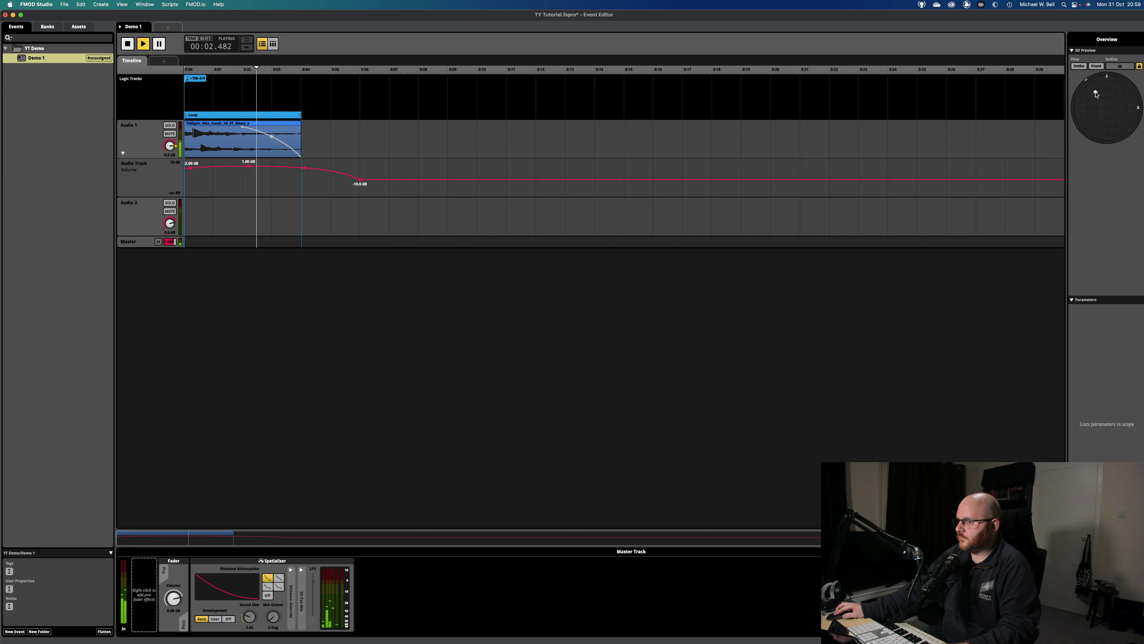
pyautogui.moveTo(1095, 95)
pyautogui.mouseDown()
pyautogui.moveTo(1082, 101)
pyautogui.moveTo(1110, 123)
pyautogui.mouseUp()
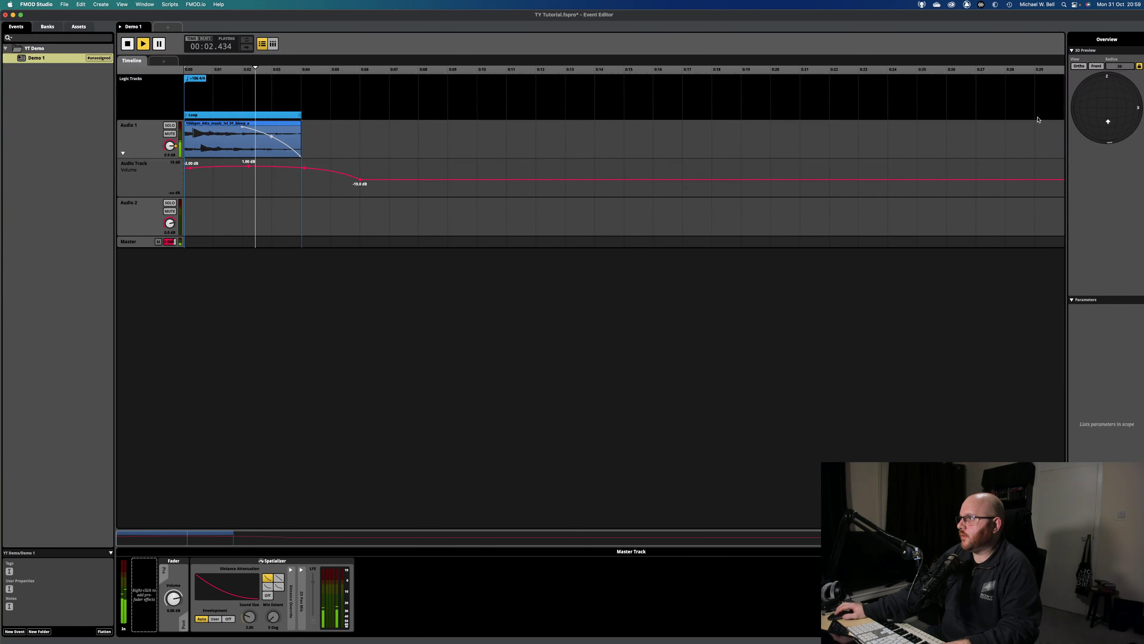
pyautogui.moveTo(1109, 115); pyautogui.dragTo(1107, 109)
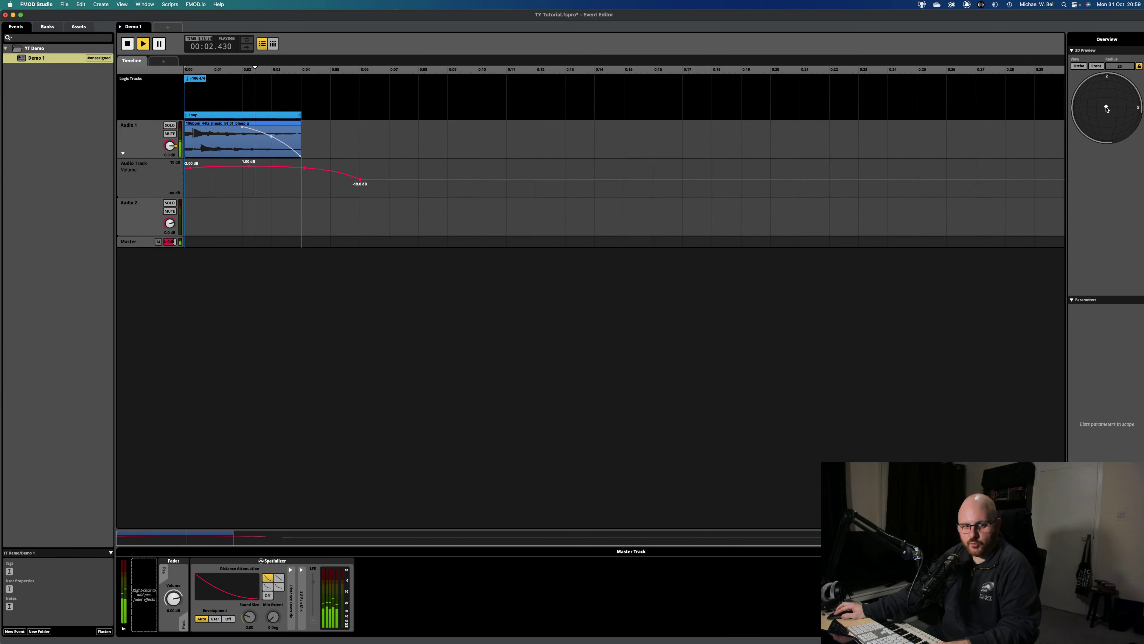
pyautogui.moveTo(1105, 109); pyautogui.dragTo(1108, 93)
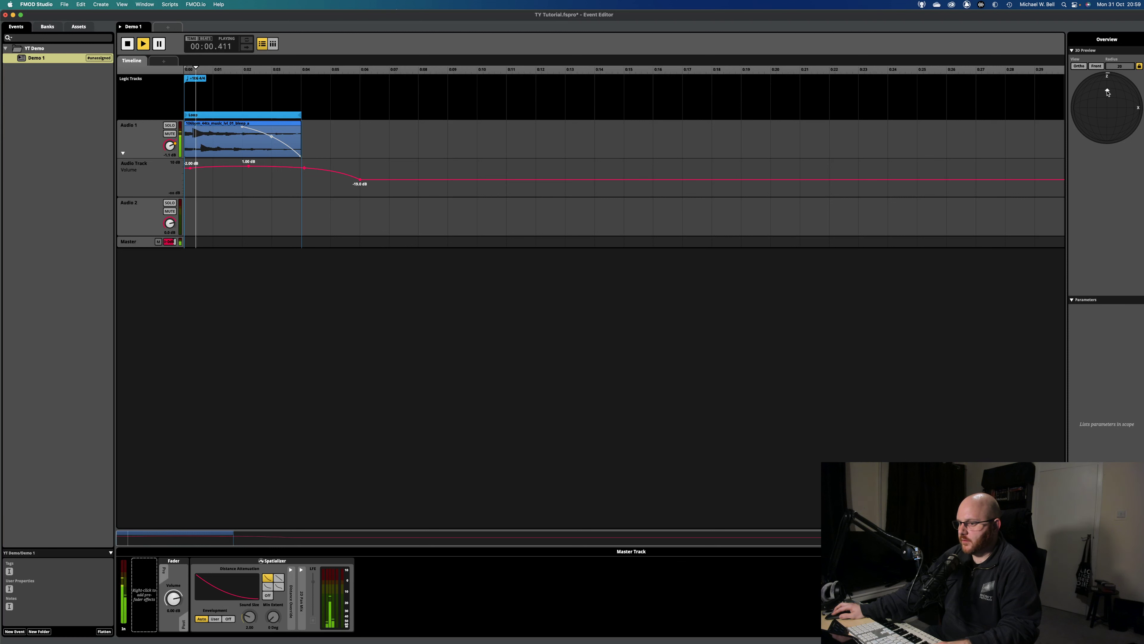
pyautogui.moveTo(1107, 95); pyautogui.dragTo(1107, 125)
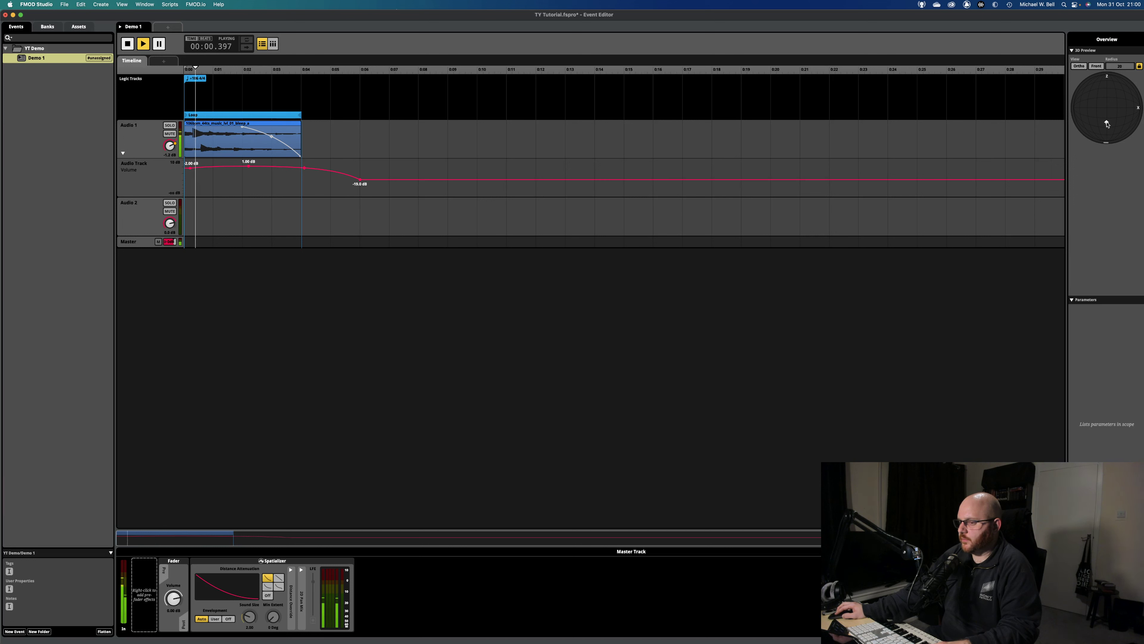
pyautogui.click(334, 597)
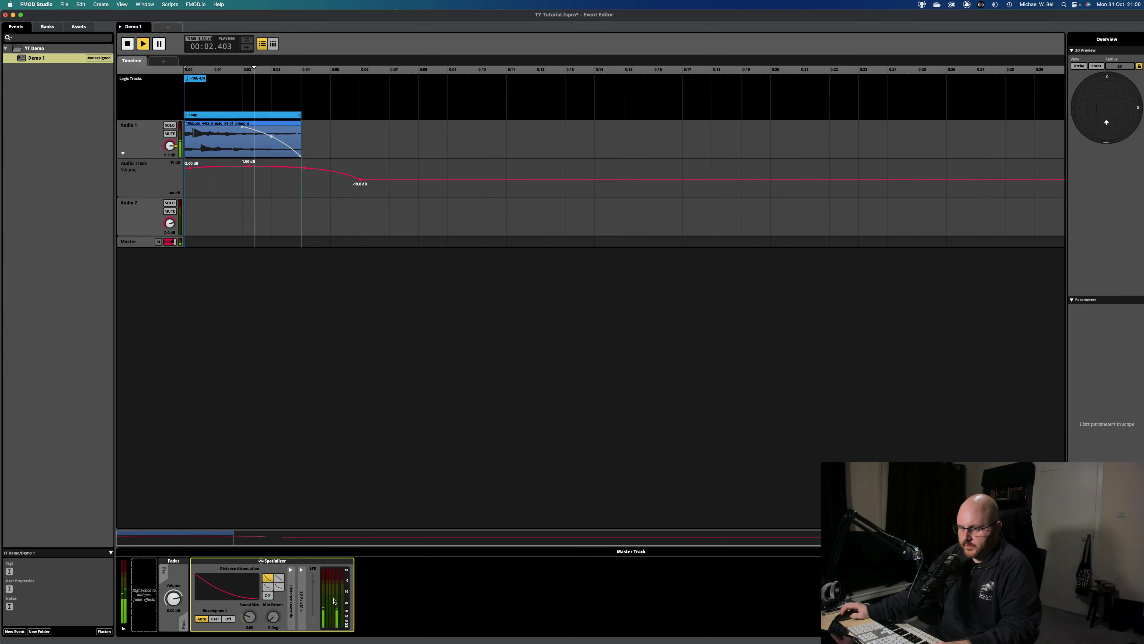
pyautogui.rightClick(332, 603)
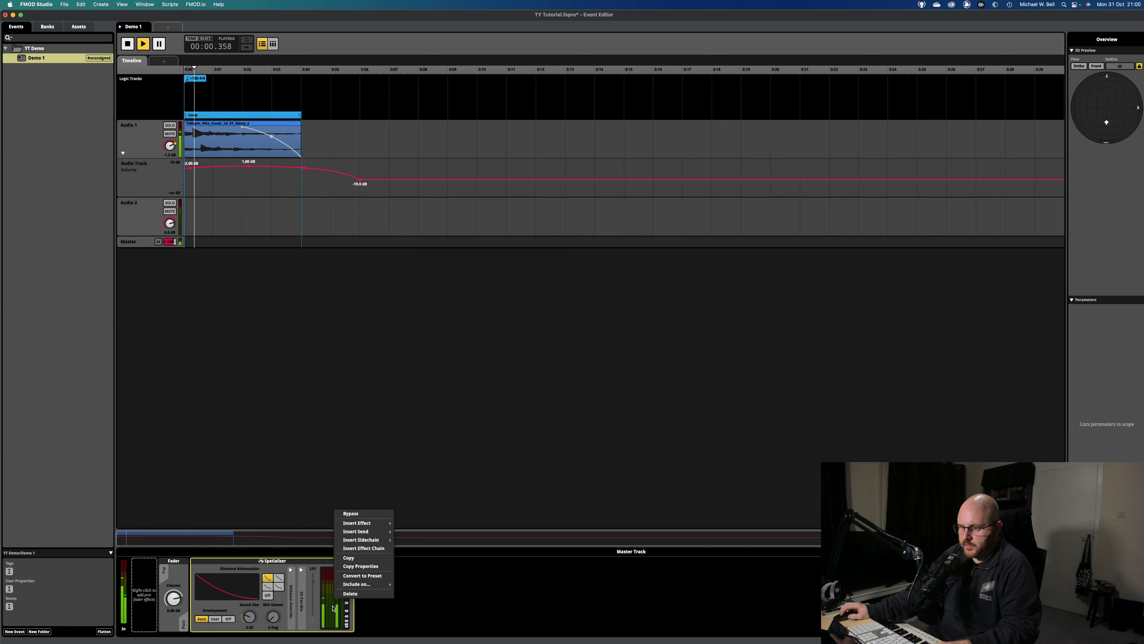
pyautogui.click(354, 620)
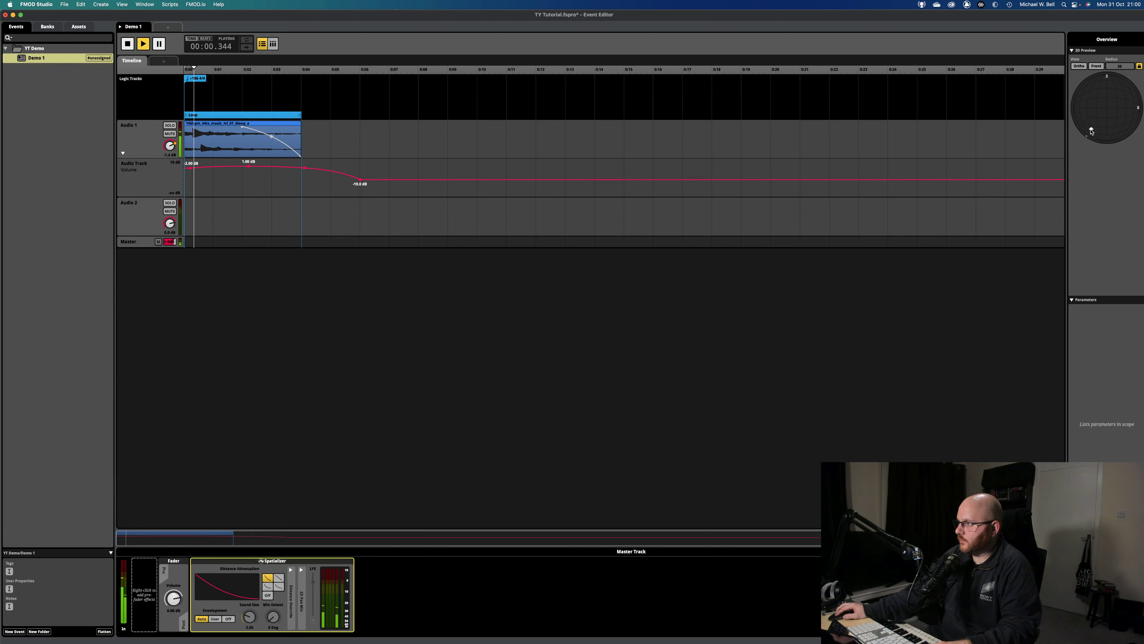
pyautogui.moveTo(1106, 126); pyautogui.dragTo(1085, 131)
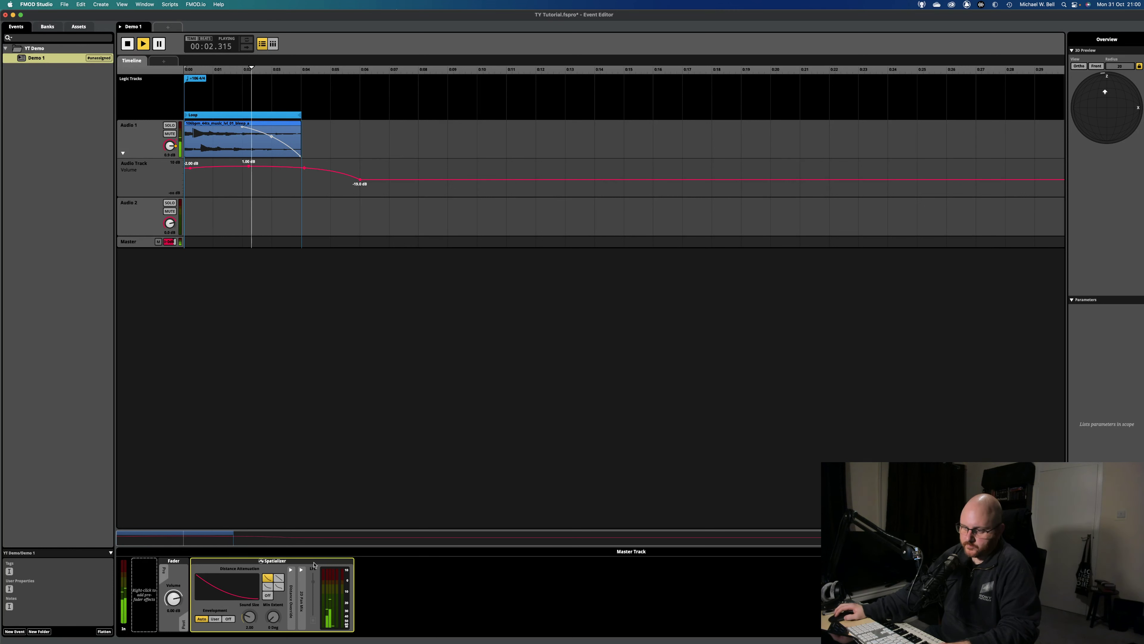
# Expand the Spatializer's panner on the master track and add automation for its Stereo Axis.
pyautogui.click(301, 570)
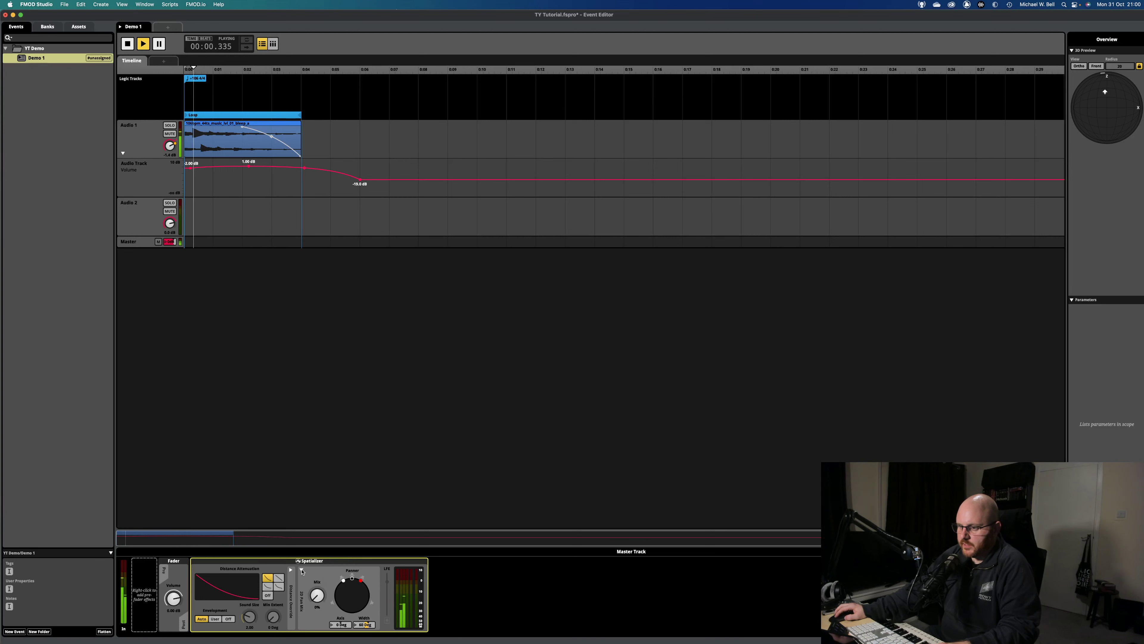
pyautogui.rightClick(359, 587)
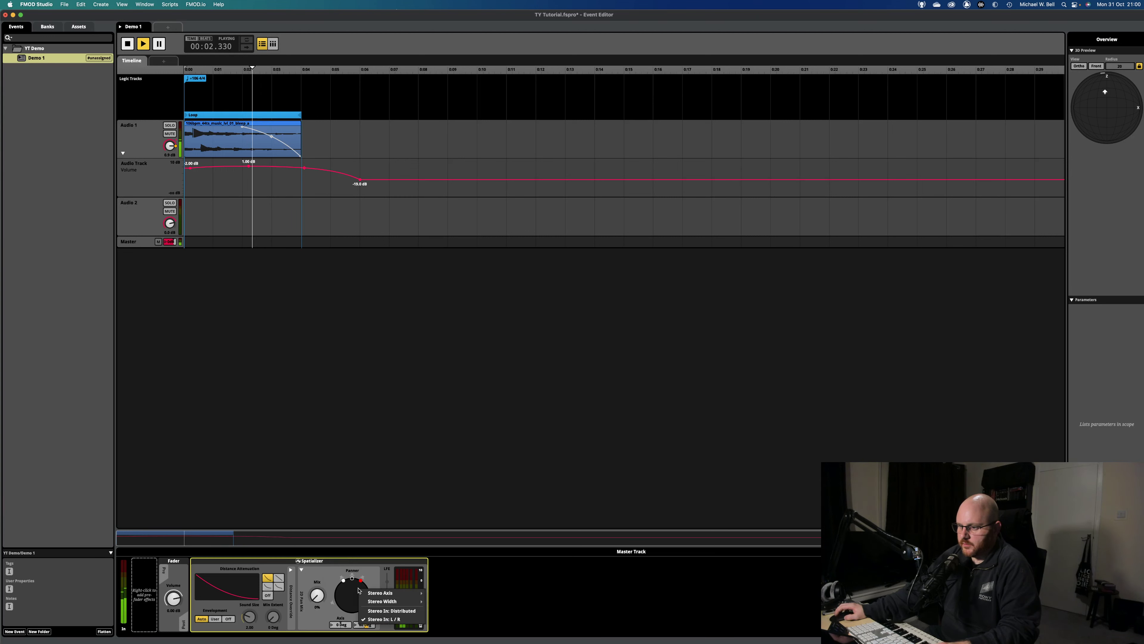
pyautogui.moveTo(375, 603)
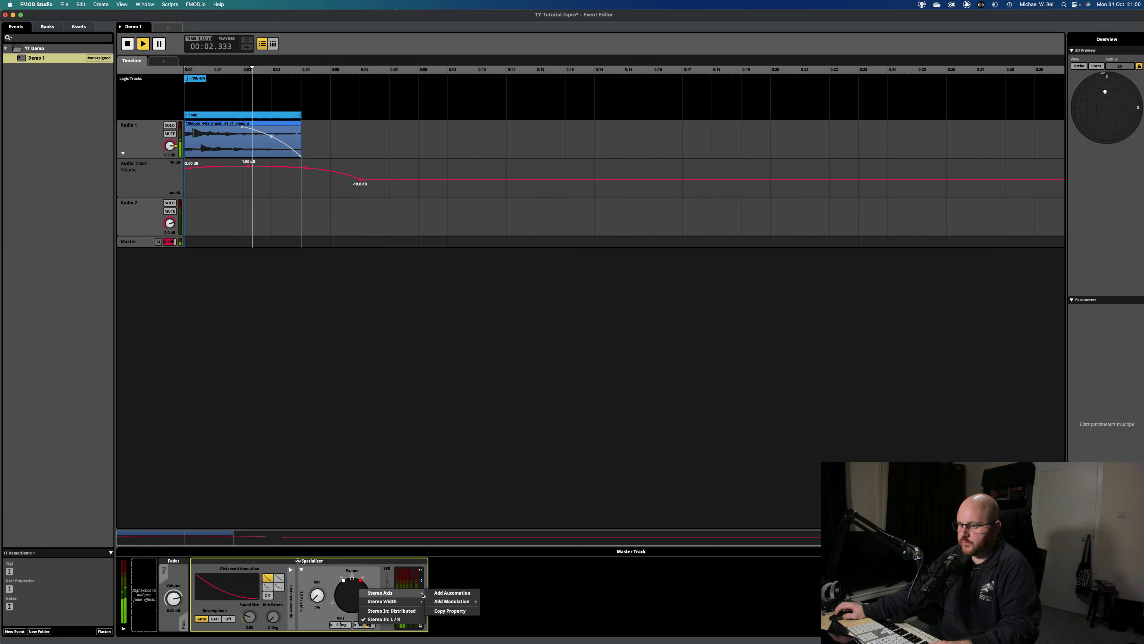
pyautogui.click(448, 595)
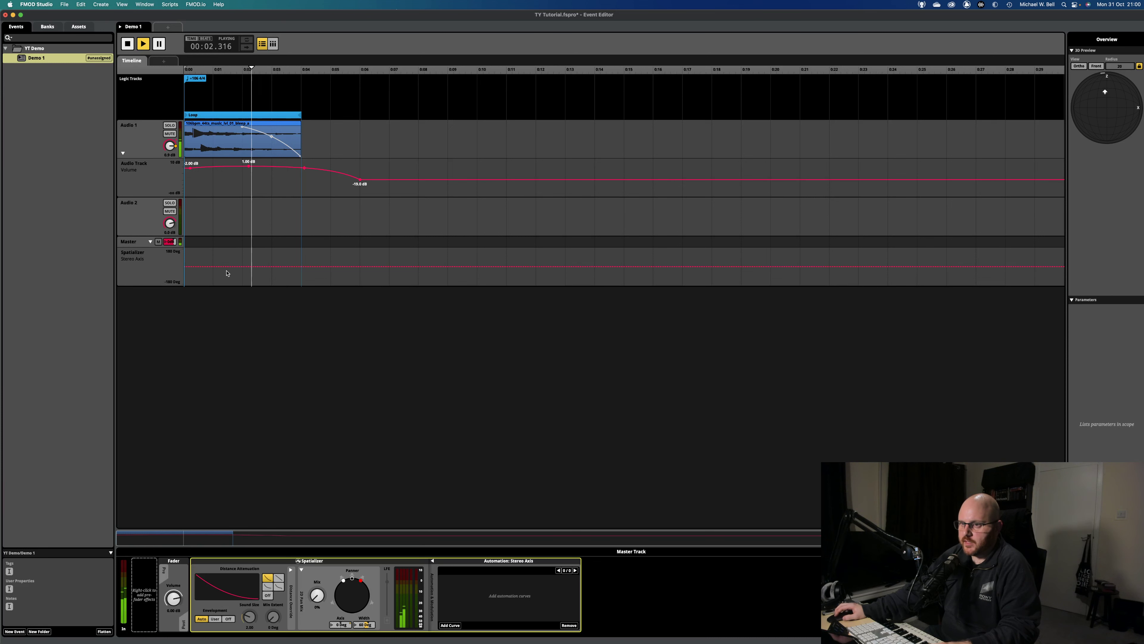
# Draw a Stereo Axis automation ramp from 0 Deg at about 0:01 to 180 Deg at about 0:04.
pyautogui.click(217, 266)
pyautogui.click(278, 264)
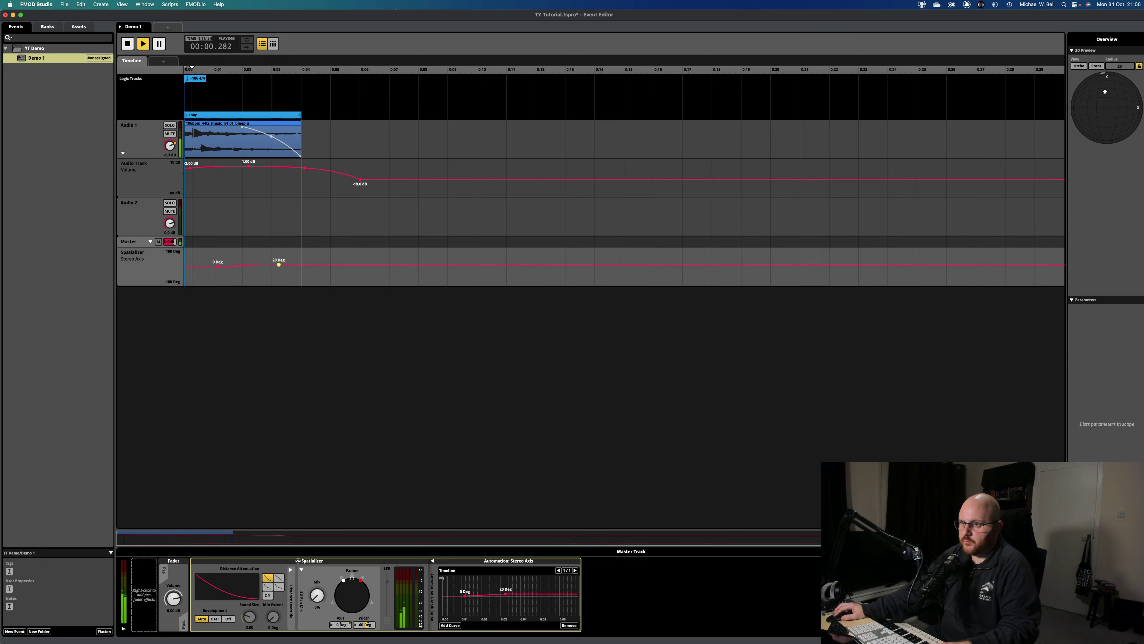
pyautogui.moveTo(278, 264); pyautogui.dragTo(307, 249)
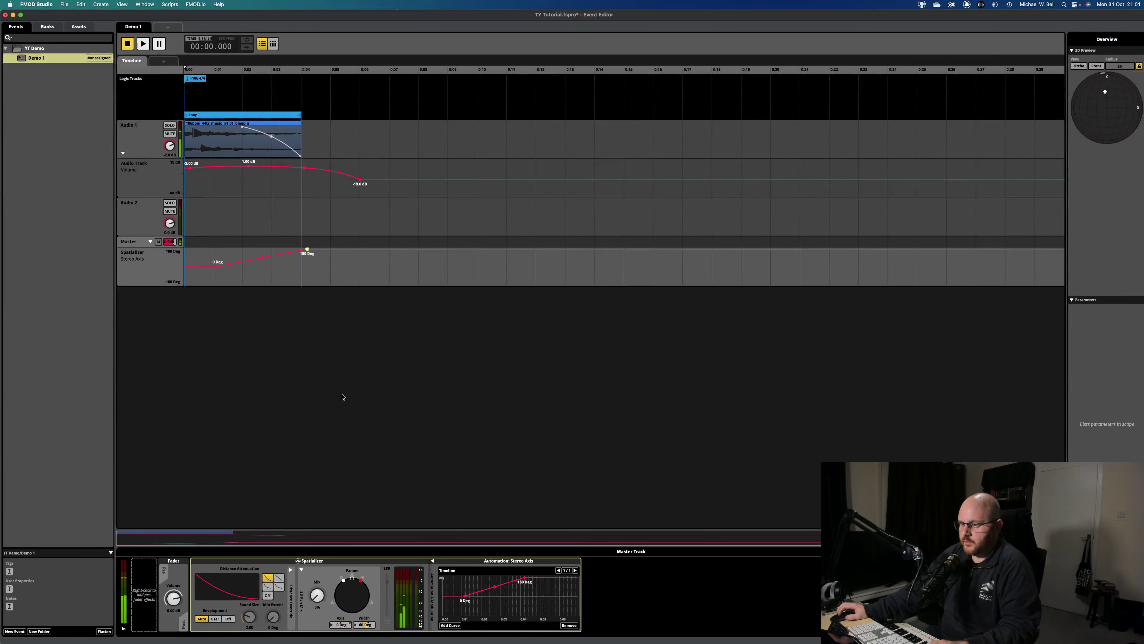
# Undo the latest Stereo Axis automation point changes, stepping back and forth through the edit history.
pyautogui.press('super+z')
pyautogui.press('super+z')
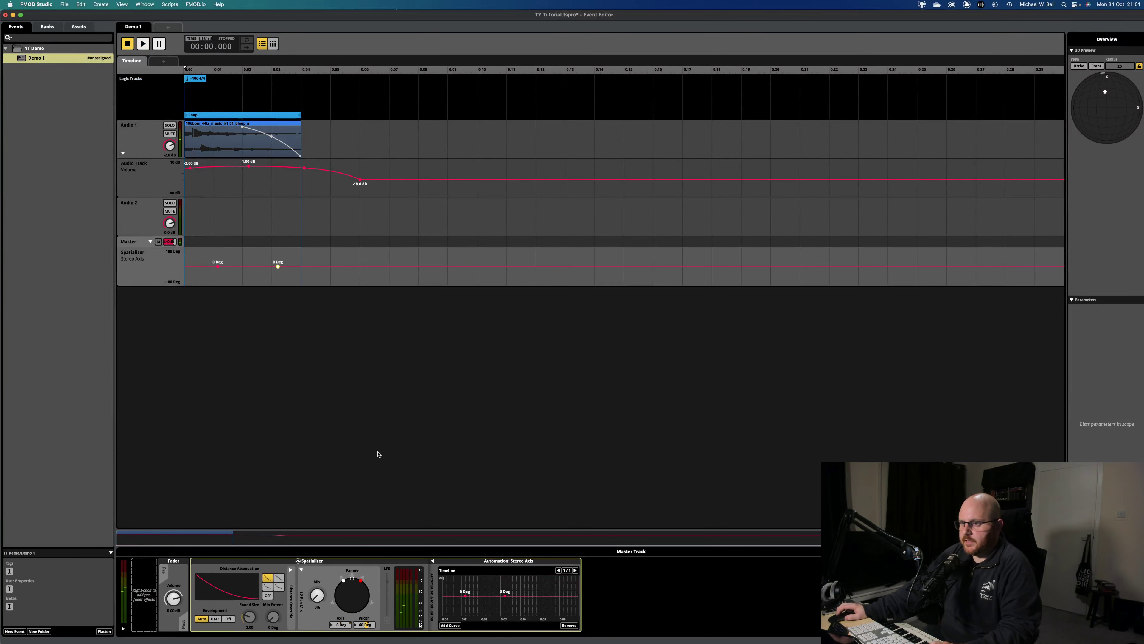
pyautogui.press('super+shift+z')
pyautogui.press('super+z')
pyautogui.press('super+shift+z')
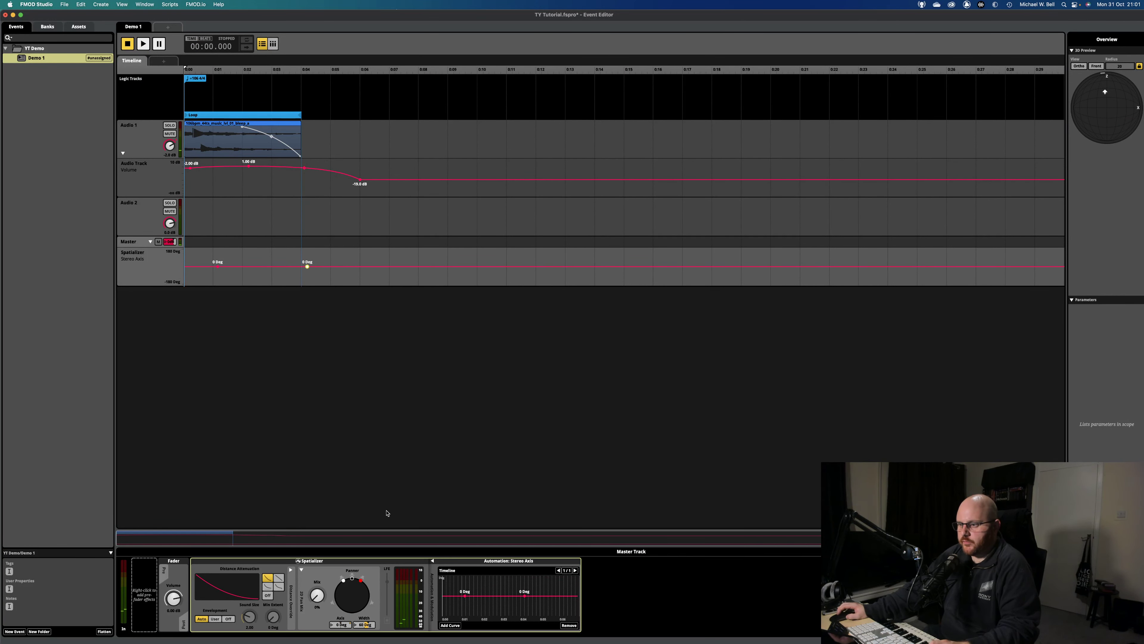
pyautogui.press('super+z')
# Reopen FMOD Studio from the problem report and skip the crash report form.
pyautogui.press('super+h')
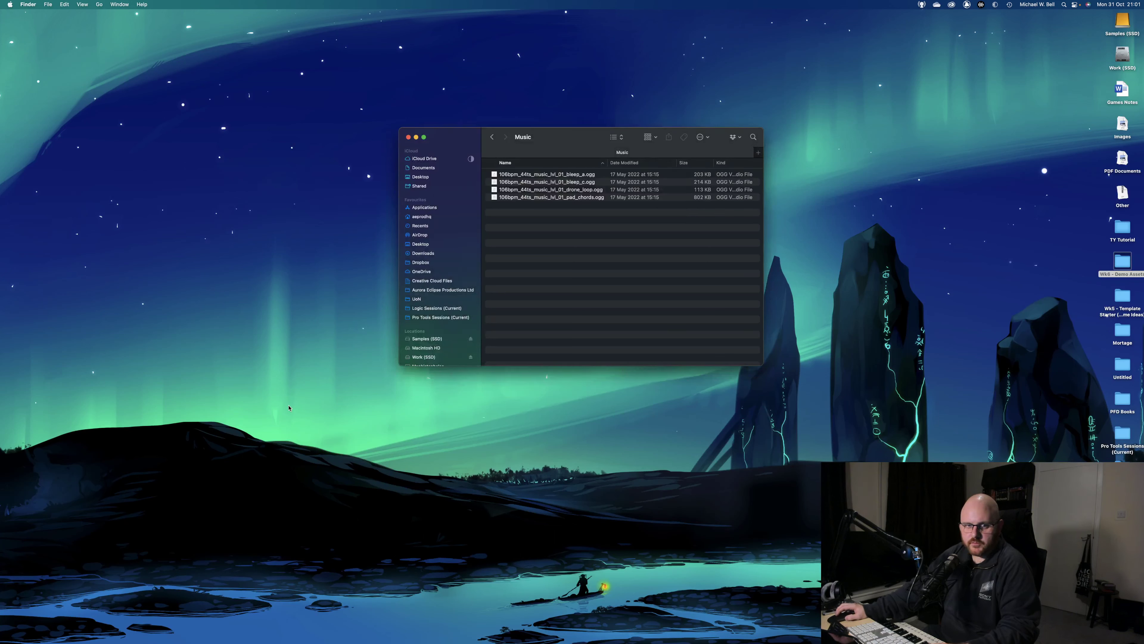
pyautogui.press('super+space')
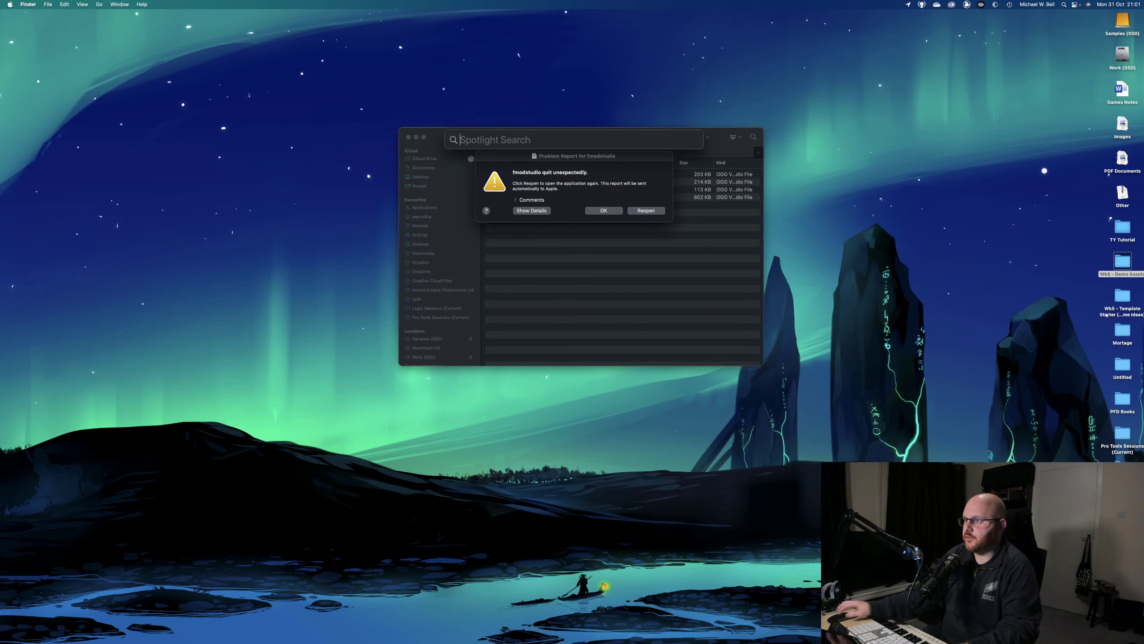
pyautogui.click(646, 210)
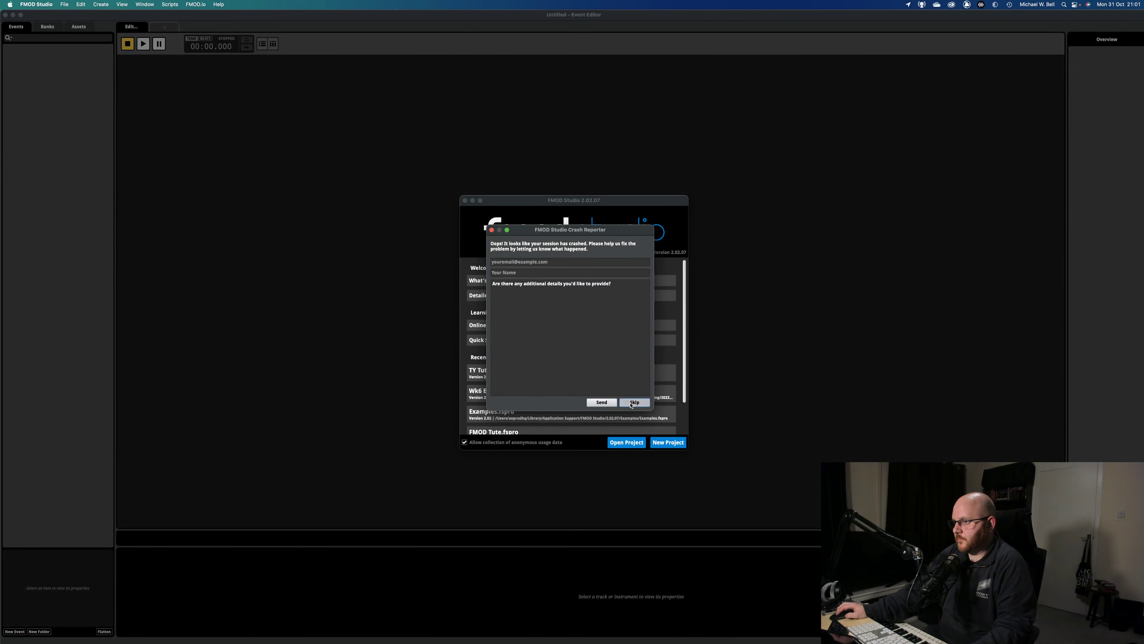
pyautogui.click(602, 402)
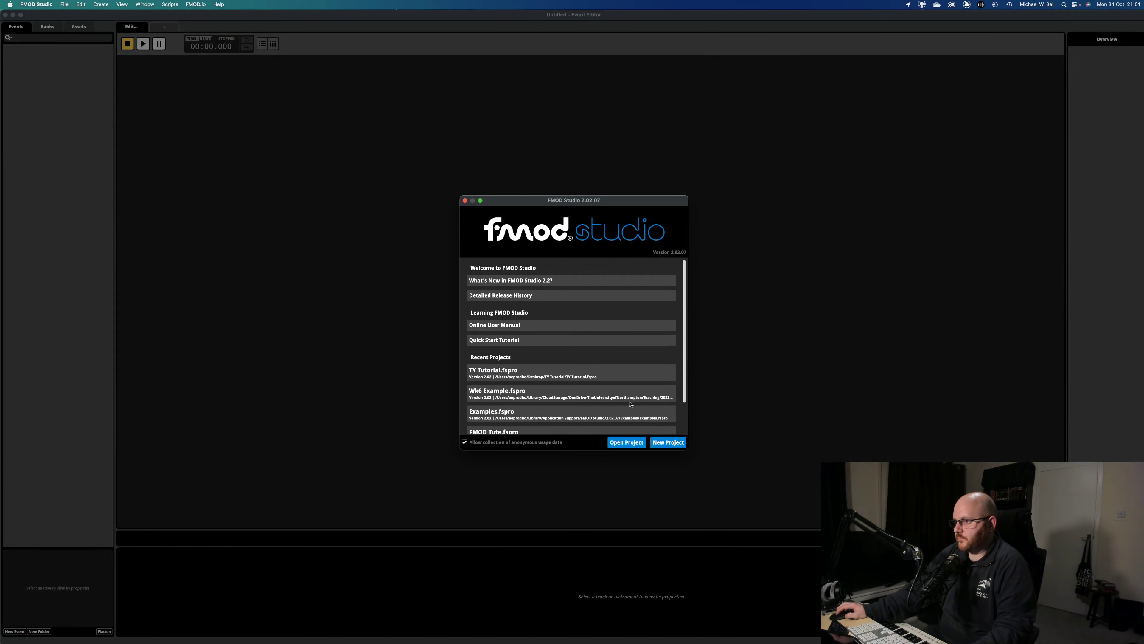
# Open the recent project TY Tutorial.fspro and bring up the Demo 1 event from the YT Demo folder.
pyautogui.click(535, 371)
pyautogui.click(626, 344)
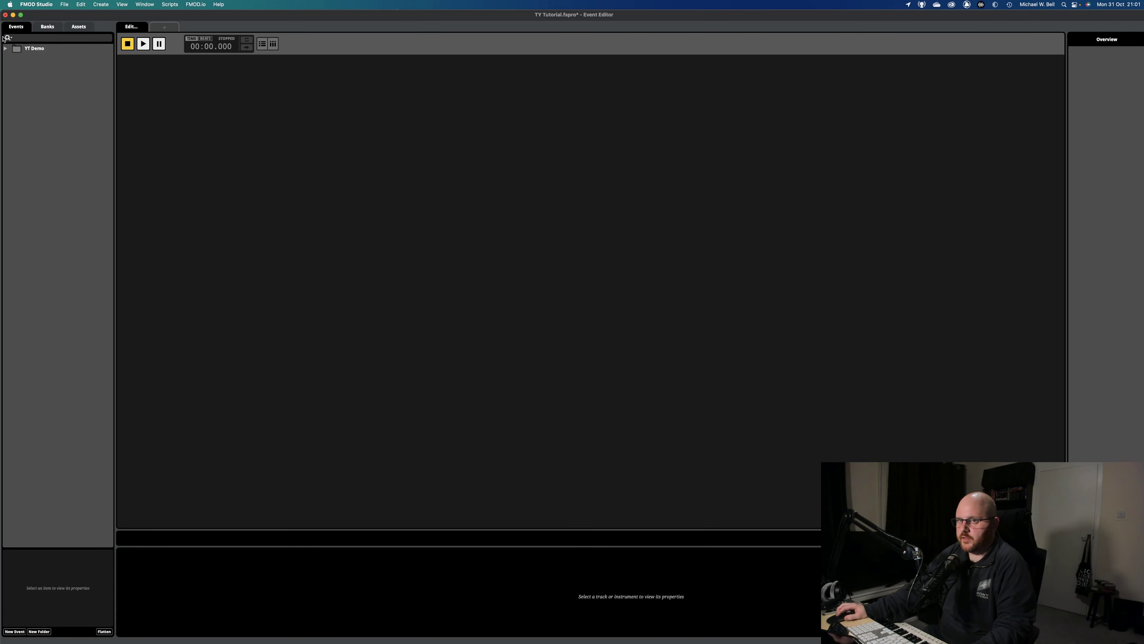
pyautogui.click(5, 48)
pyautogui.click(36, 58)
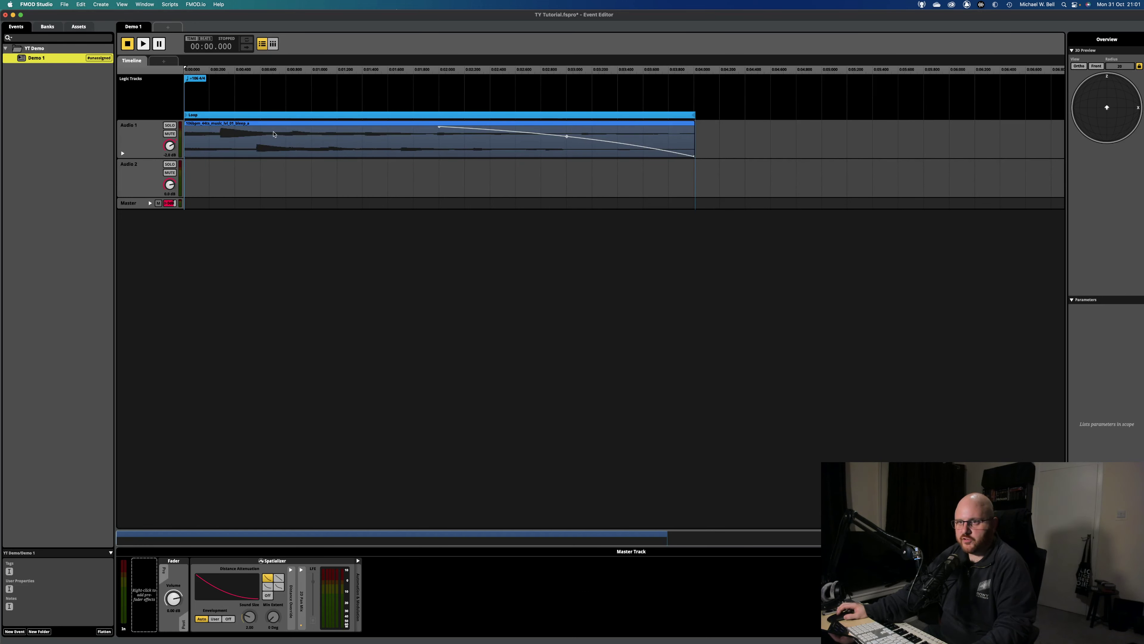
# Review the available parameter types in the Add Parameter dialog, and leave it without adding a parameter.
pyautogui.click(273, 256)
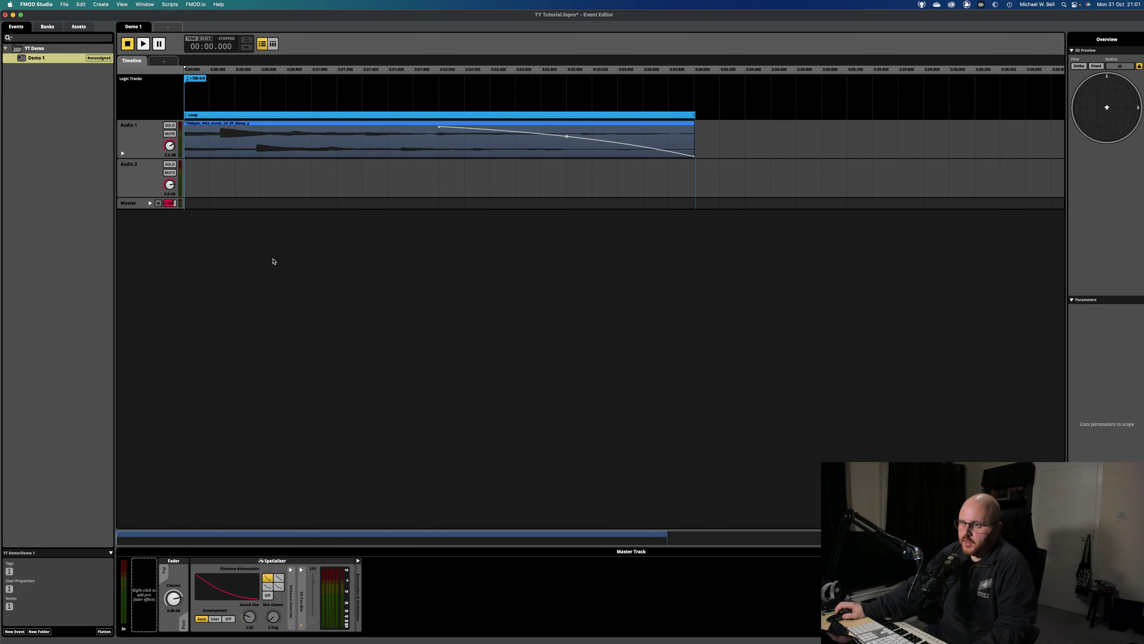
pyautogui.click(346, 132)
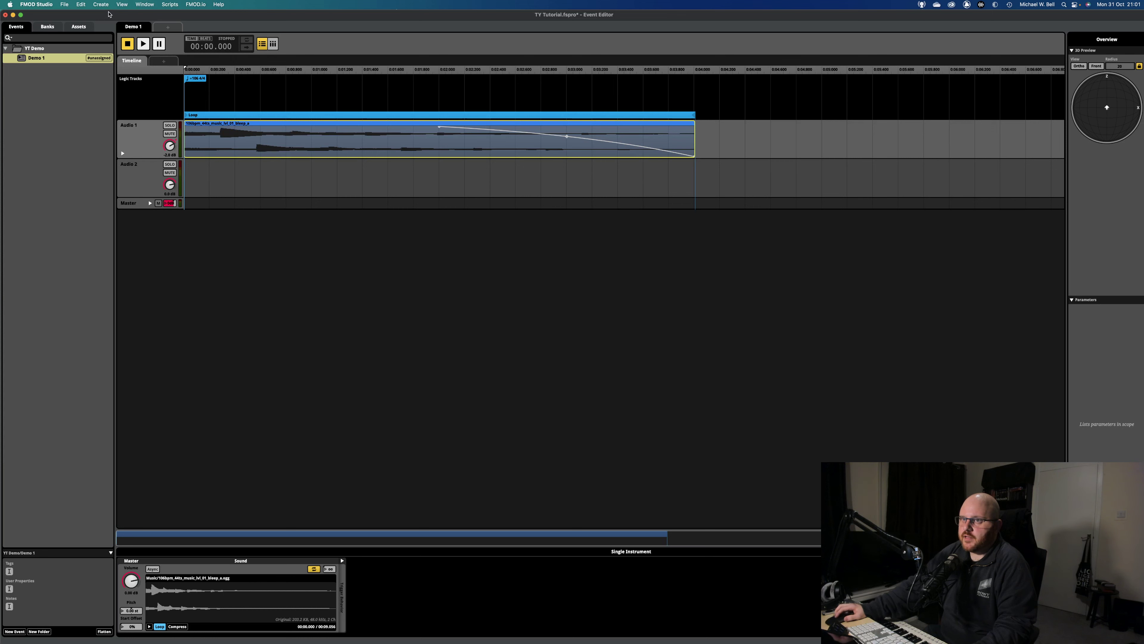
pyautogui.click(102, 5)
pyautogui.click(112, 58)
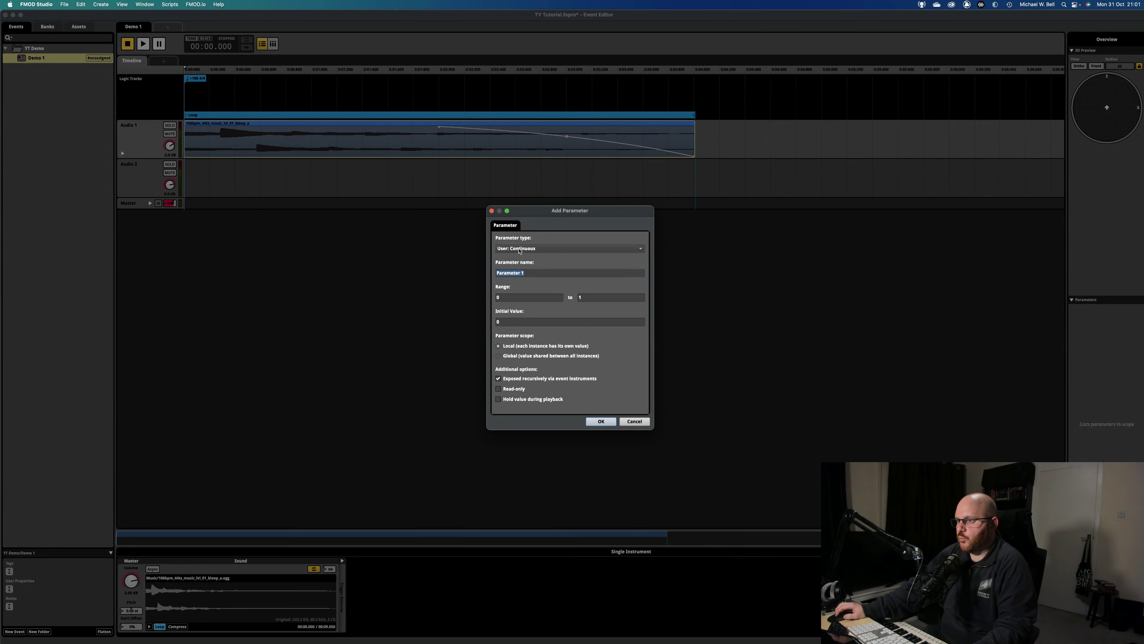
pyautogui.click(526, 252)
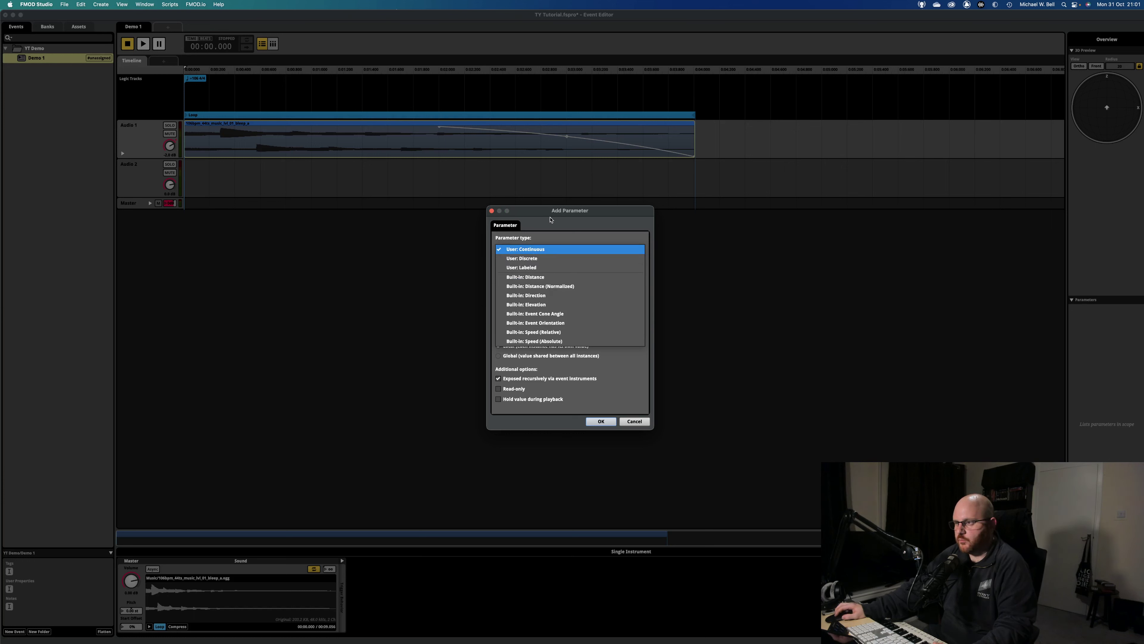
pyautogui.click(547, 250)
pyautogui.click(491, 211)
pyautogui.click(488, 230)
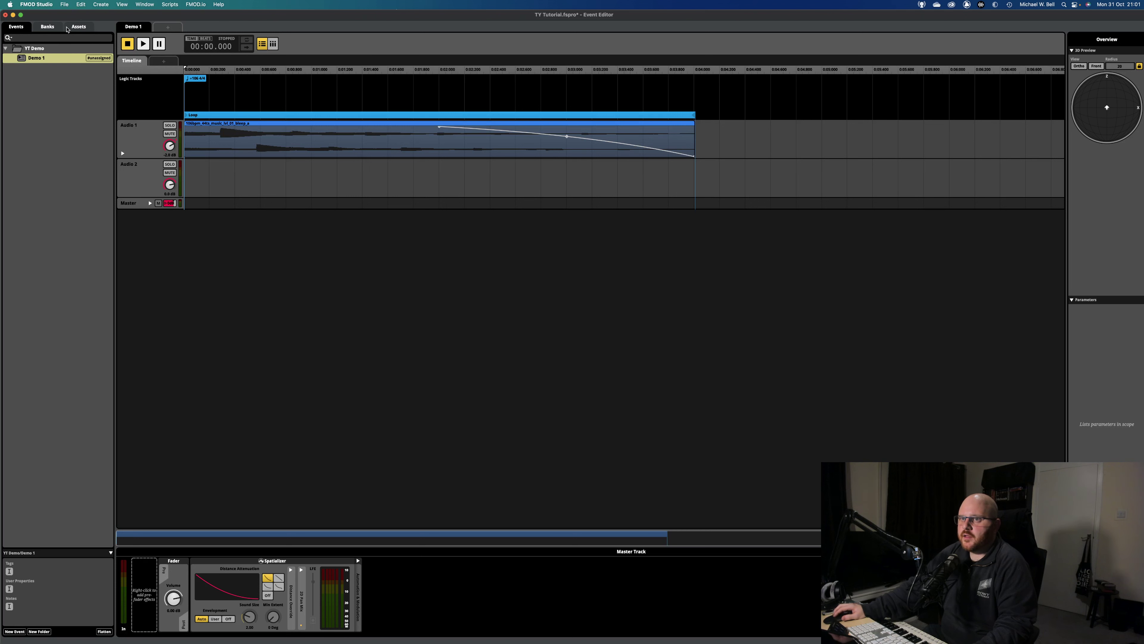
# Look through the Music folder in the project assets and the list of available windows, and return to the events list.
pyautogui.click(68, 28)
pyautogui.click(5, 48)
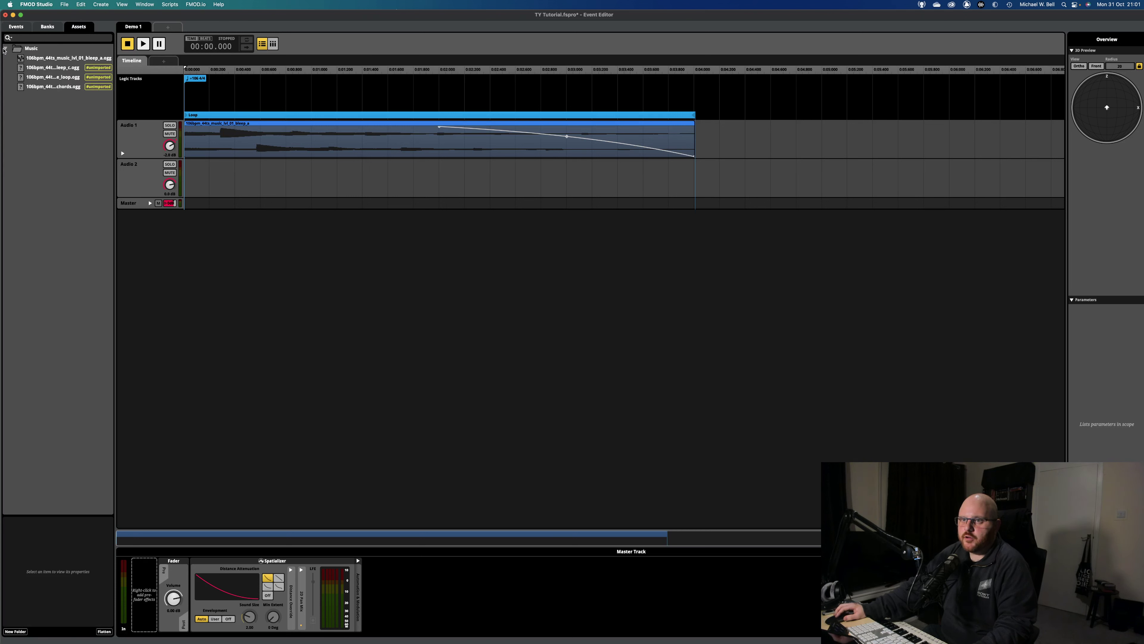
pyautogui.click(5, 48)
pyautogui.click(144, 4)
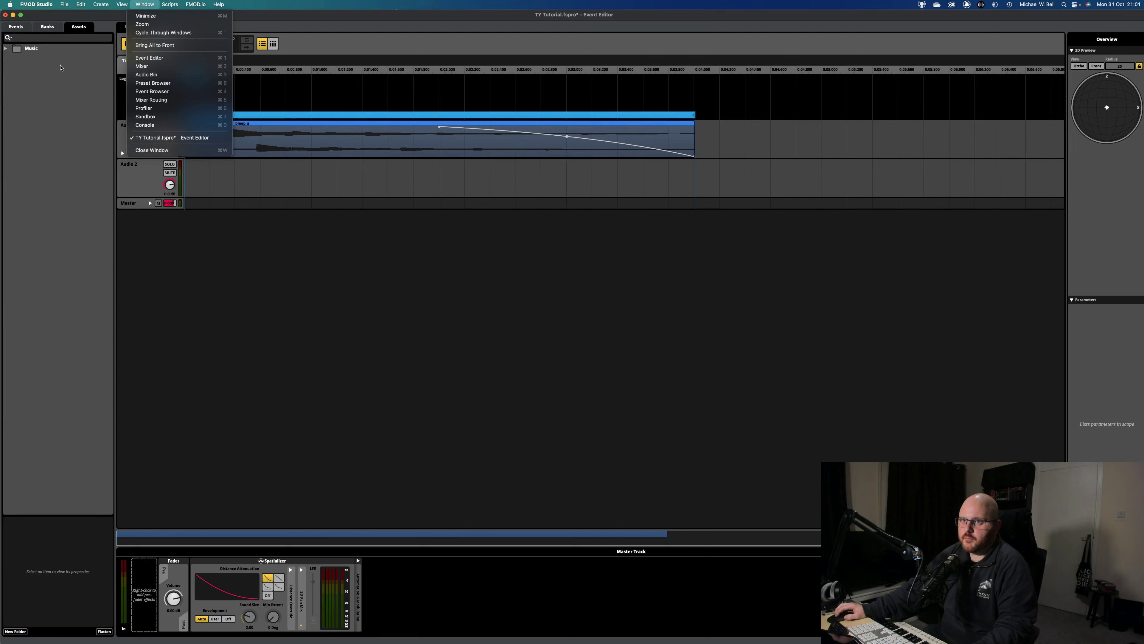
pyautogui.click(13, 26)
pyautogui.click(14, 26)
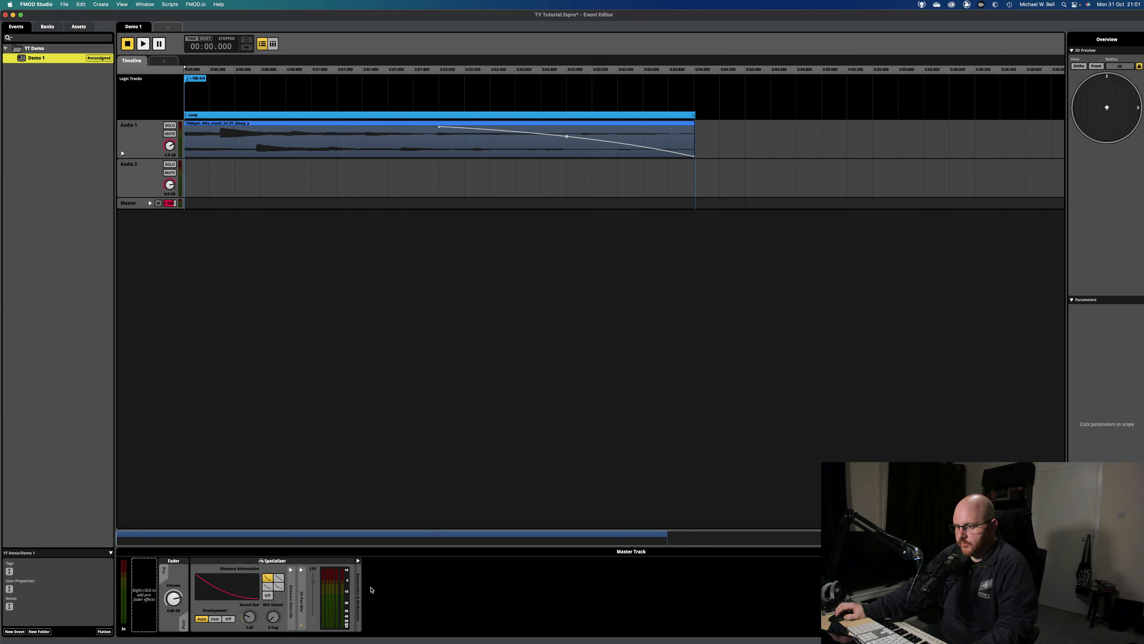
# Inspect the master track Spatializer's Stereo Axis automation and its distance override settings.
pyautogui.click(359, 561)
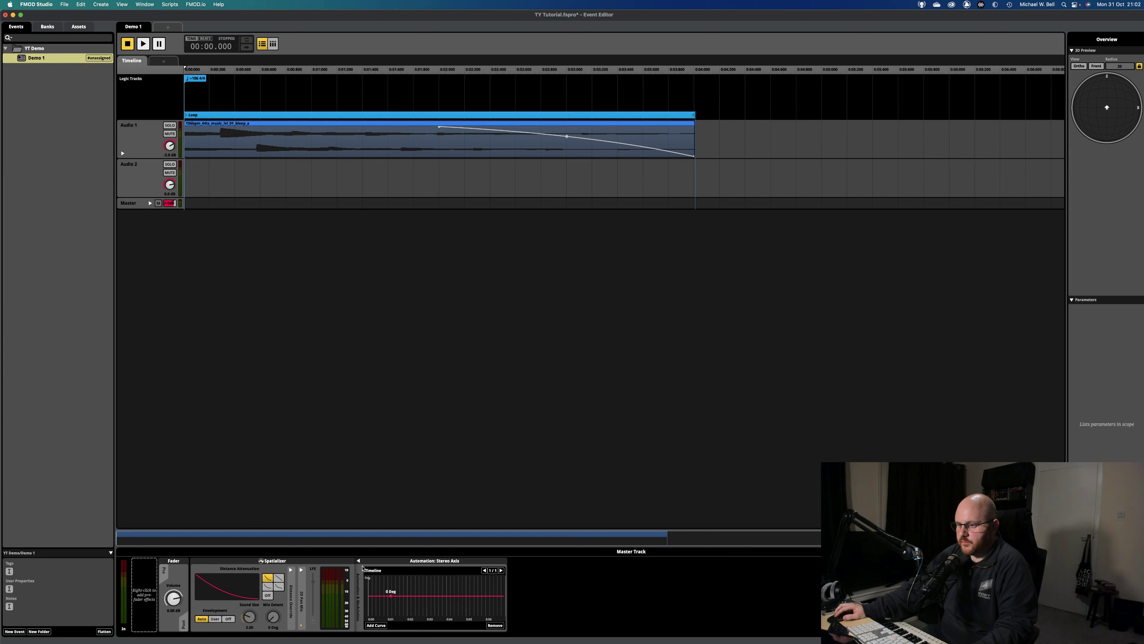
pyautogui.click(358, 561)
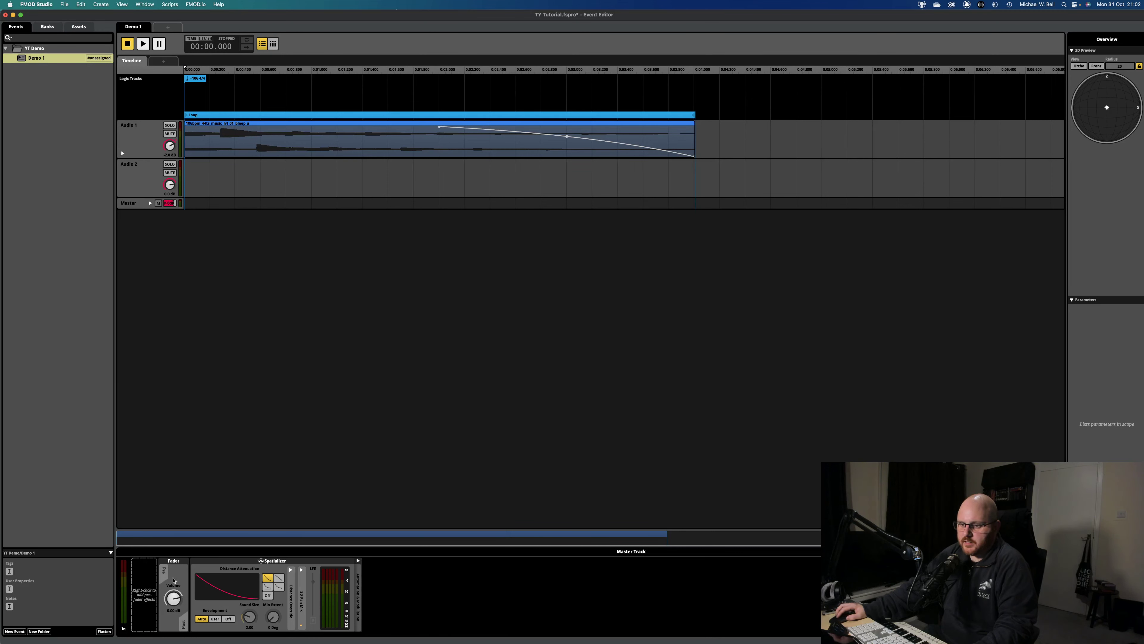
pyautogui.click(290, 570)
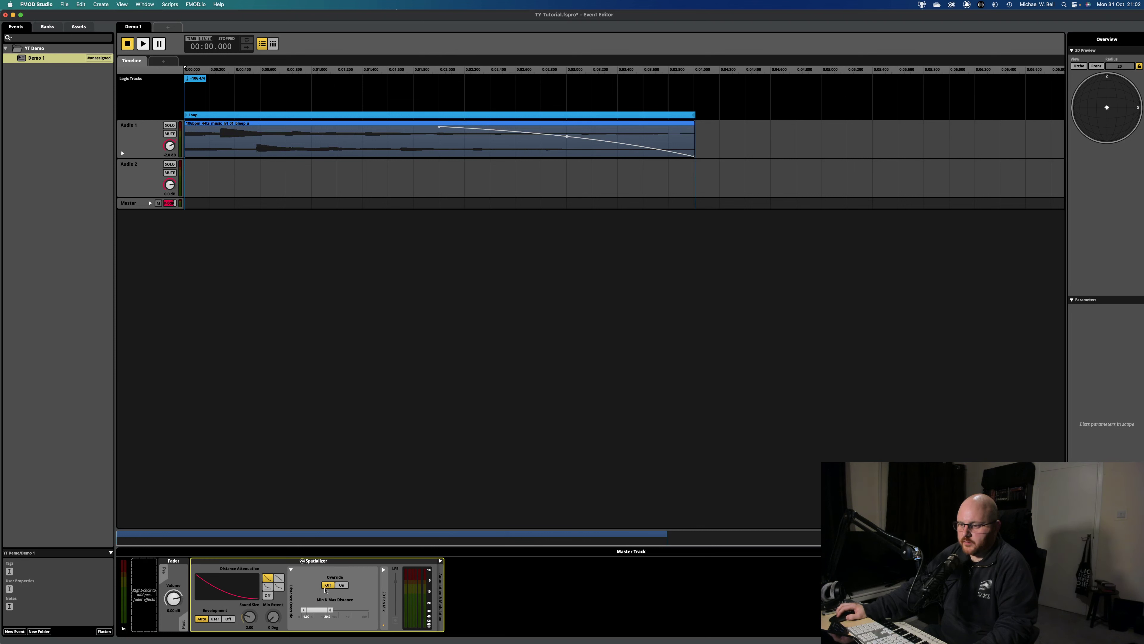
pyautogui.click(291, 569)
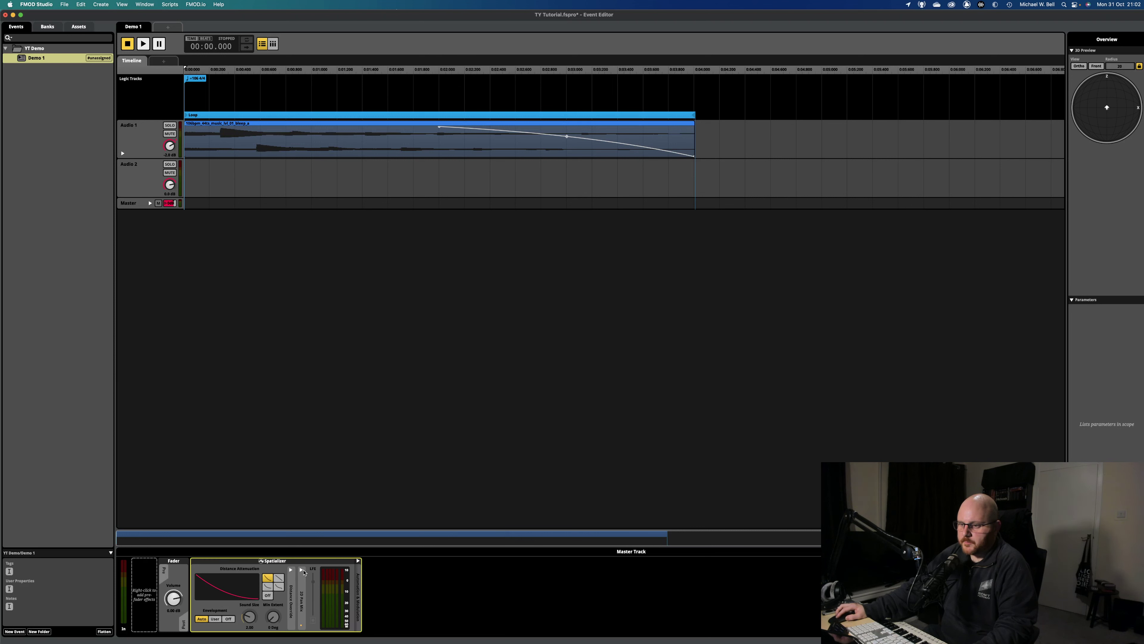
# Remove the existing automation from the Spatializer's panner axis and add fresh automation to it.
pyautogui.click(301, 570)
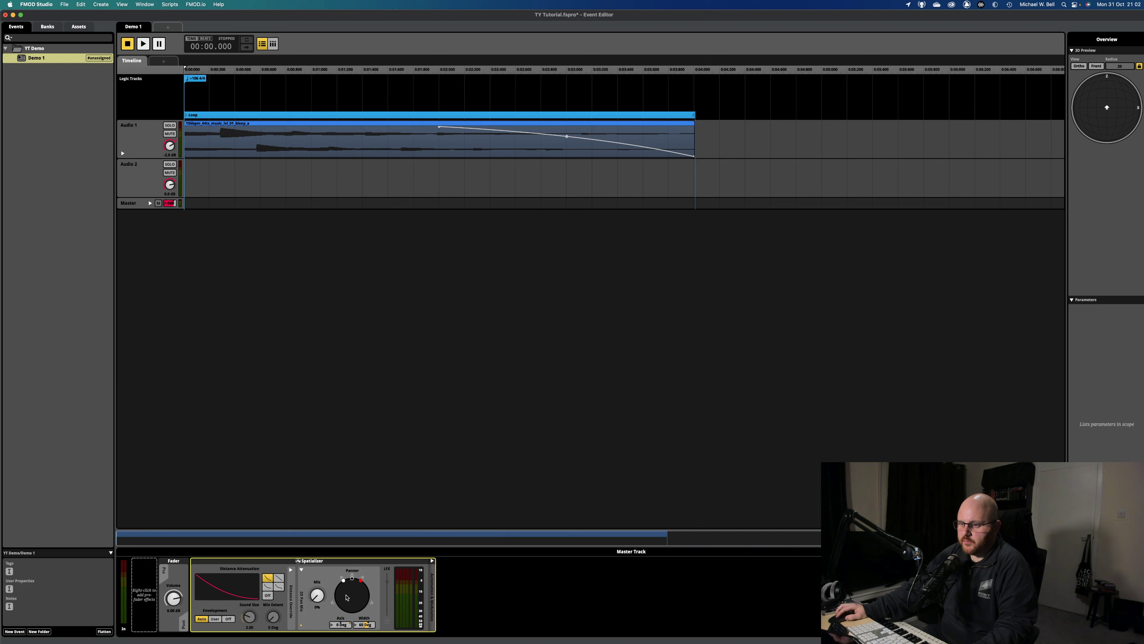
pyautogui.rightClick(341, 626)
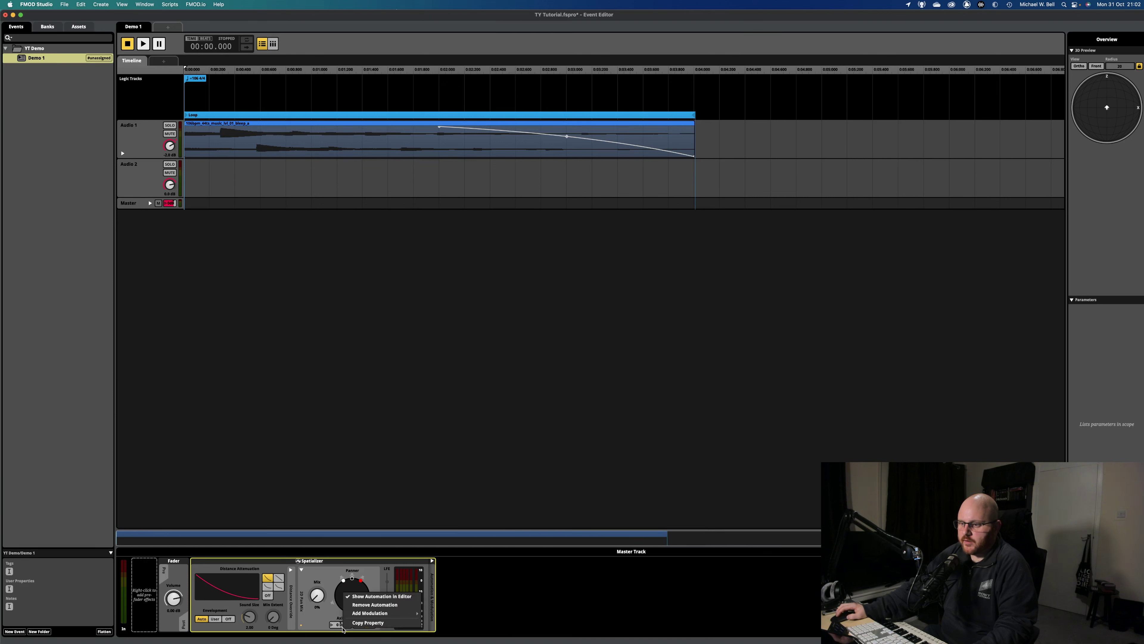
pyautogui.click(374, 604)
pyautogui.rightClick(341, 625)
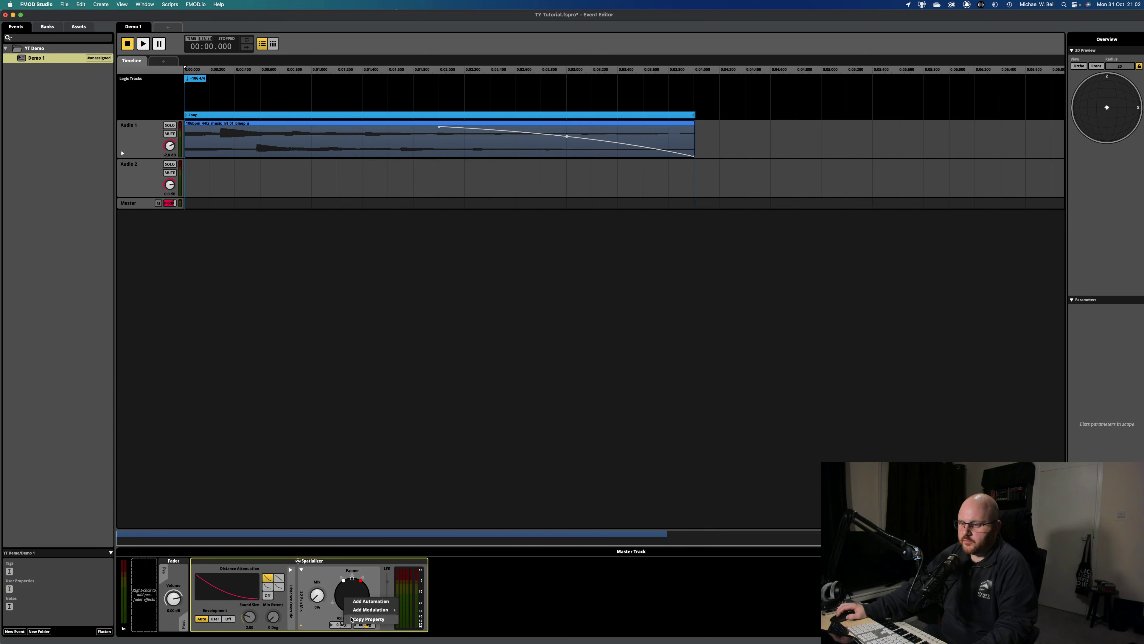
pyautogui.click(370, 602)
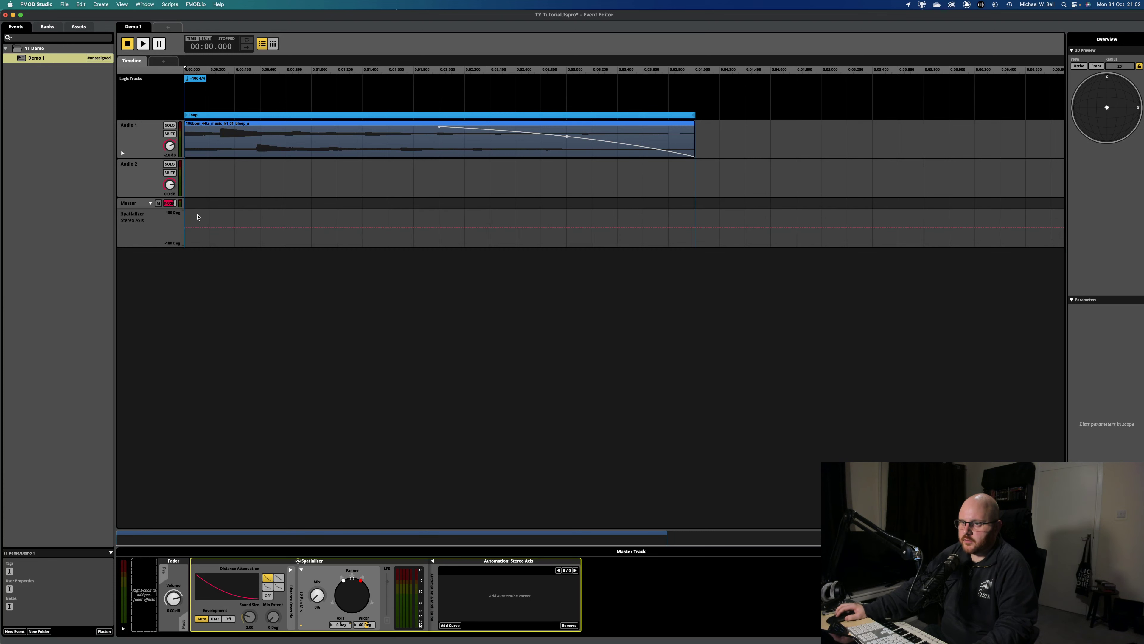
# Draw a Stereo Axis ramp from 0 Deg near the start to 150 Deg at about 1.4 seconds and audition it.
pyautogui.click(192, 228)
pyautogui.click(281, 228)
pyautogui.click(324, 228)
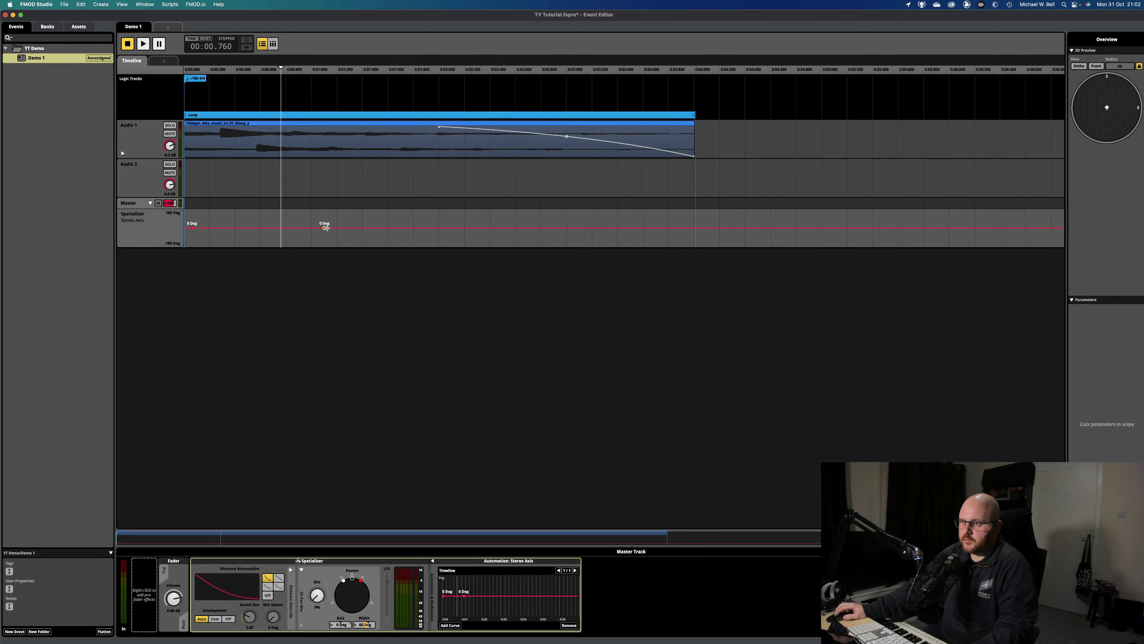
pyautogui.moveTo(326, 228); pyautogui.dragTo(363, 214)
pyautogui.press('space')
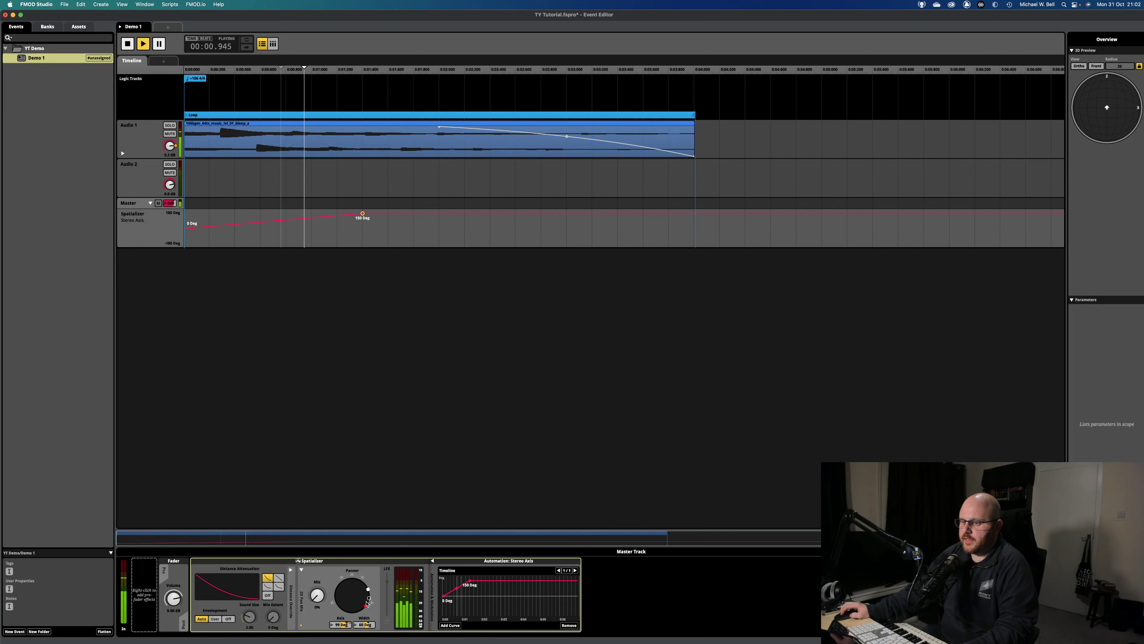
pyautogui.press('space')
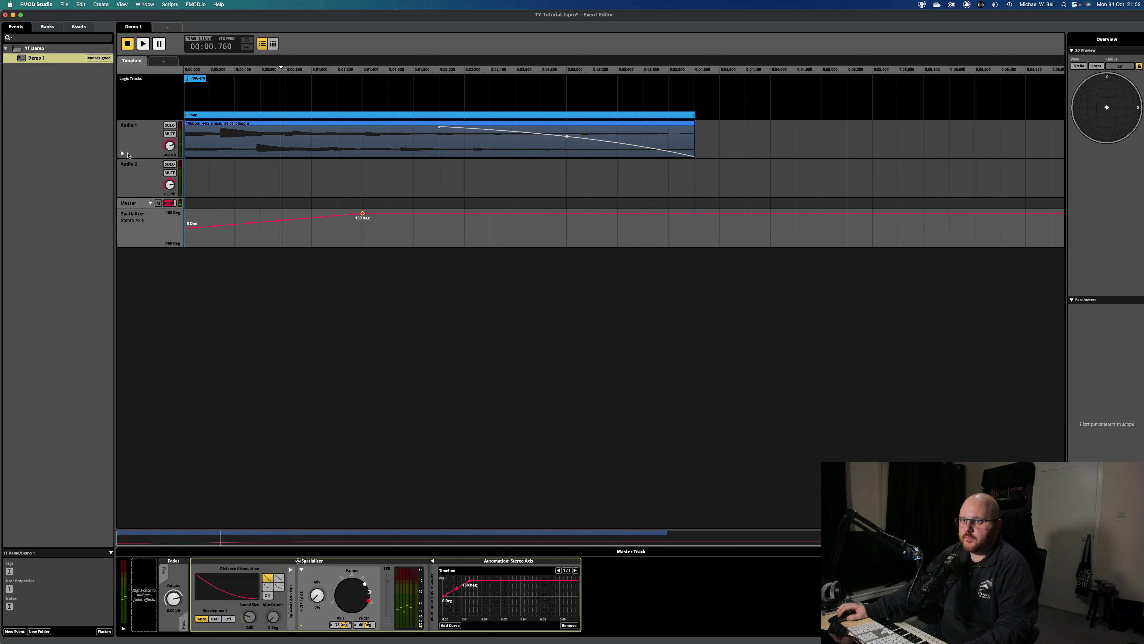
# Show the Audio 1 volume automation, add a point of about -21.0 dB at about 1 second, and play the event.
pyautogui.click(123, 153)
pyautogui.rightClick(170, 148)
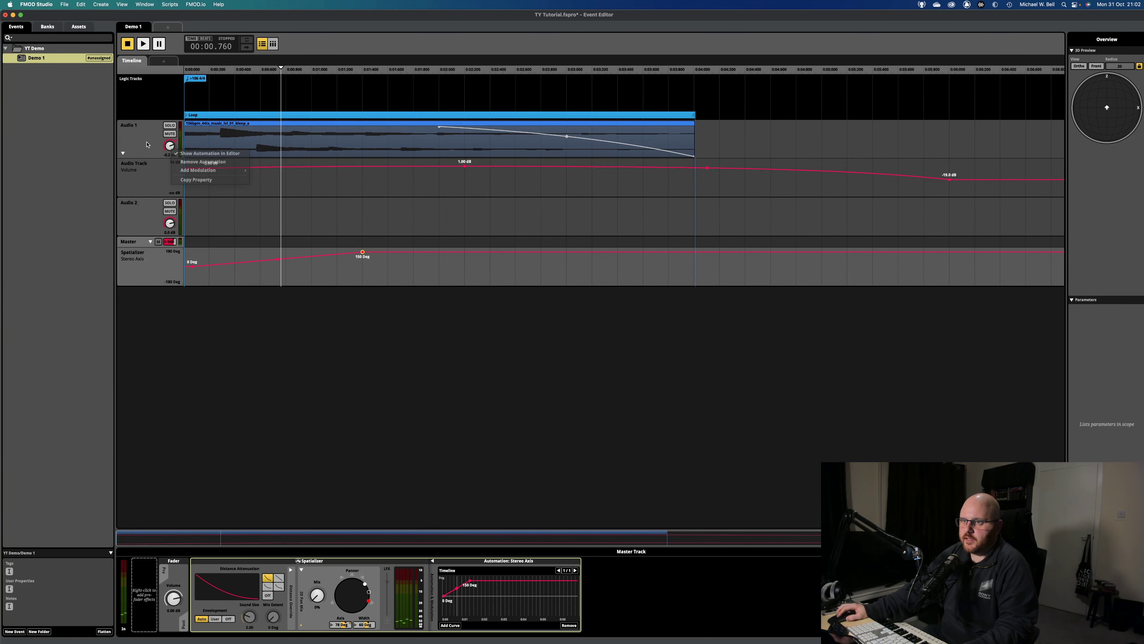
pyautogui.press('Escape')
pyautogui.click(289, 166)
pyautogui.moveTo(289, 166); pyautogui.dragTo(311, 180)
pyautogui.press('space')
pyautogui.press('space')
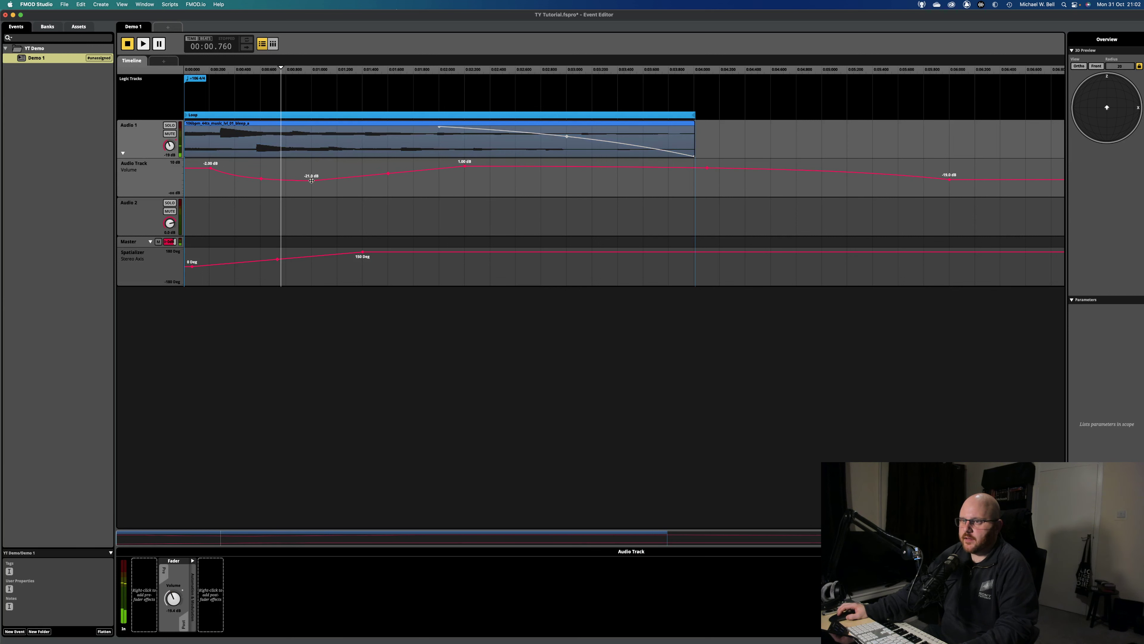
pyautogui.press('space')
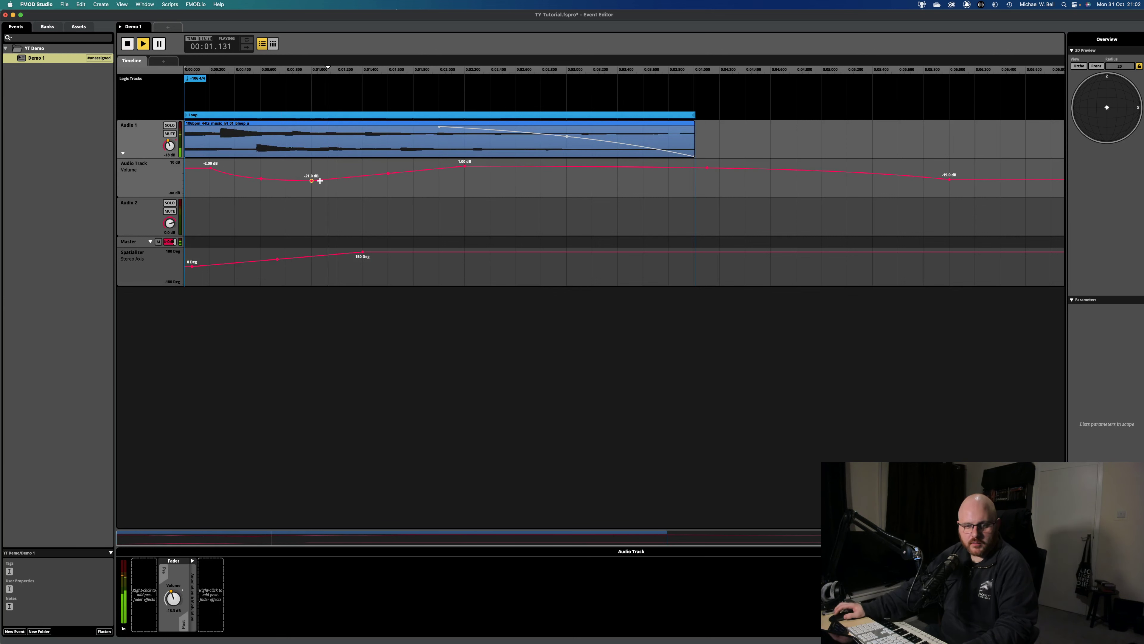
pyautogui.press('space')
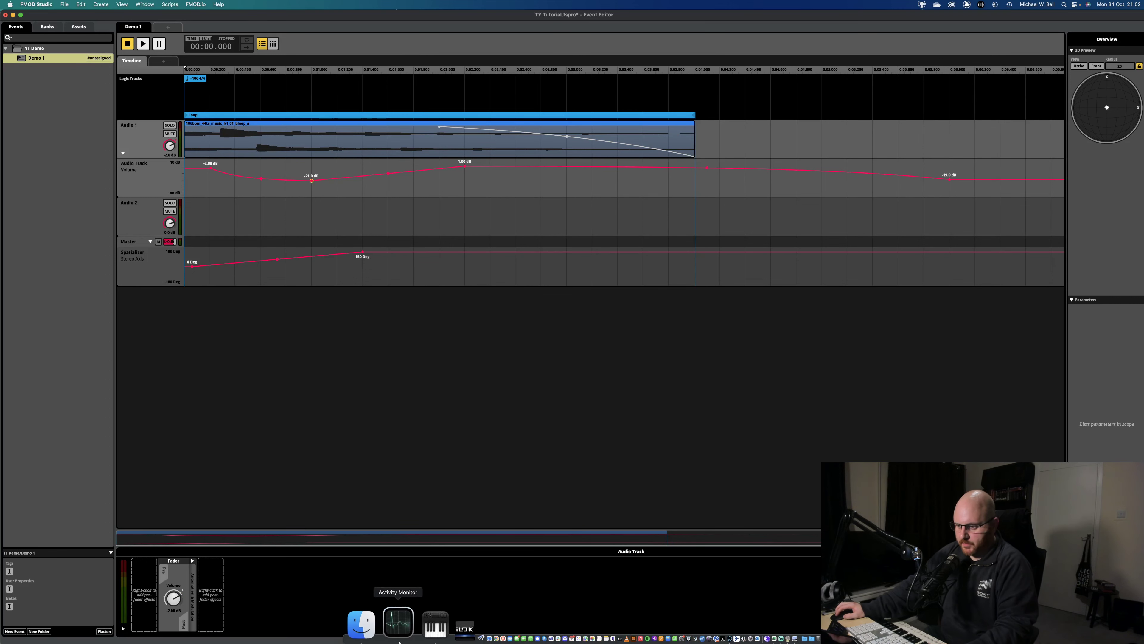
# Switch to Finder and examine the Character and Music folders within the TY Tutorial project's Assets folder, closing the window when done.
pyautogui.click(387, 623)
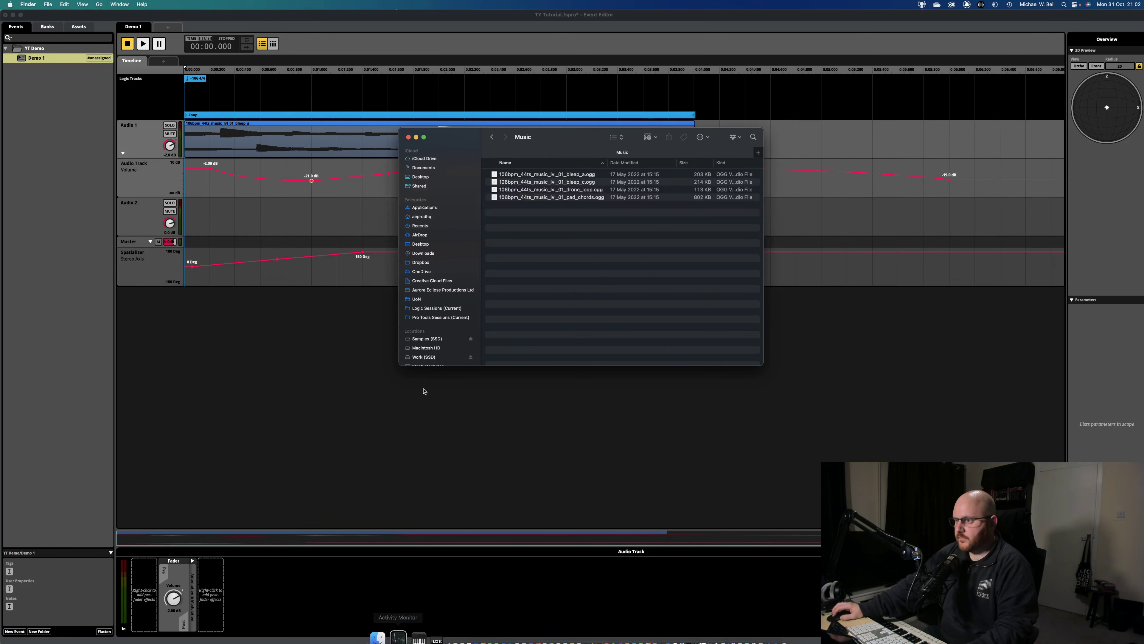
pyautogui.click(493, 137)
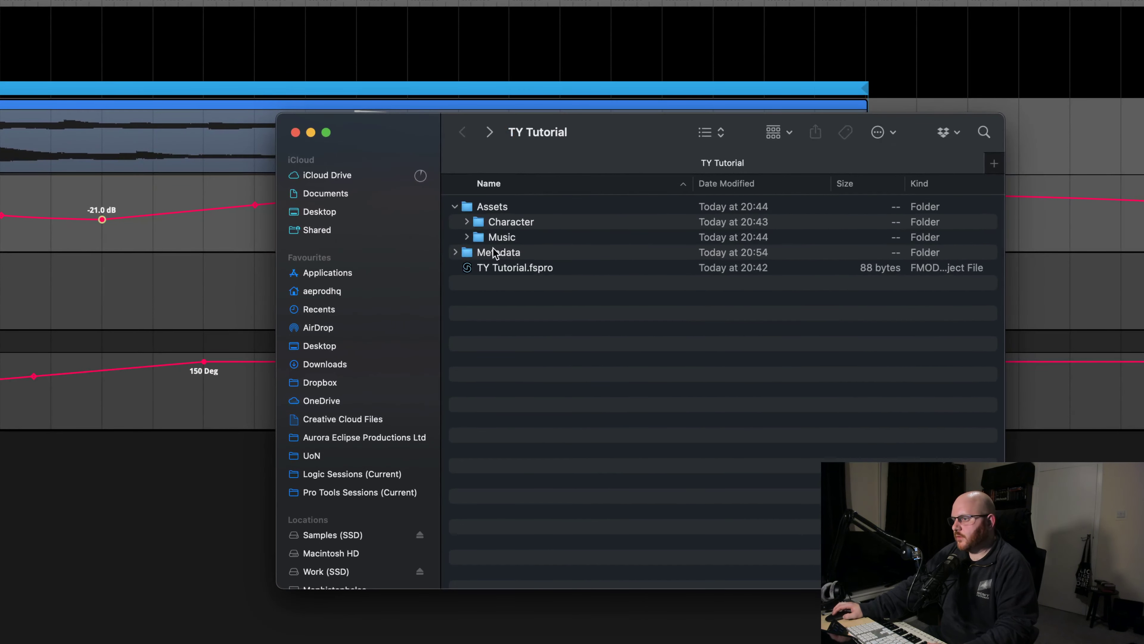
pyautogui.click(467, 236)
pyautogui.click(466, 221)
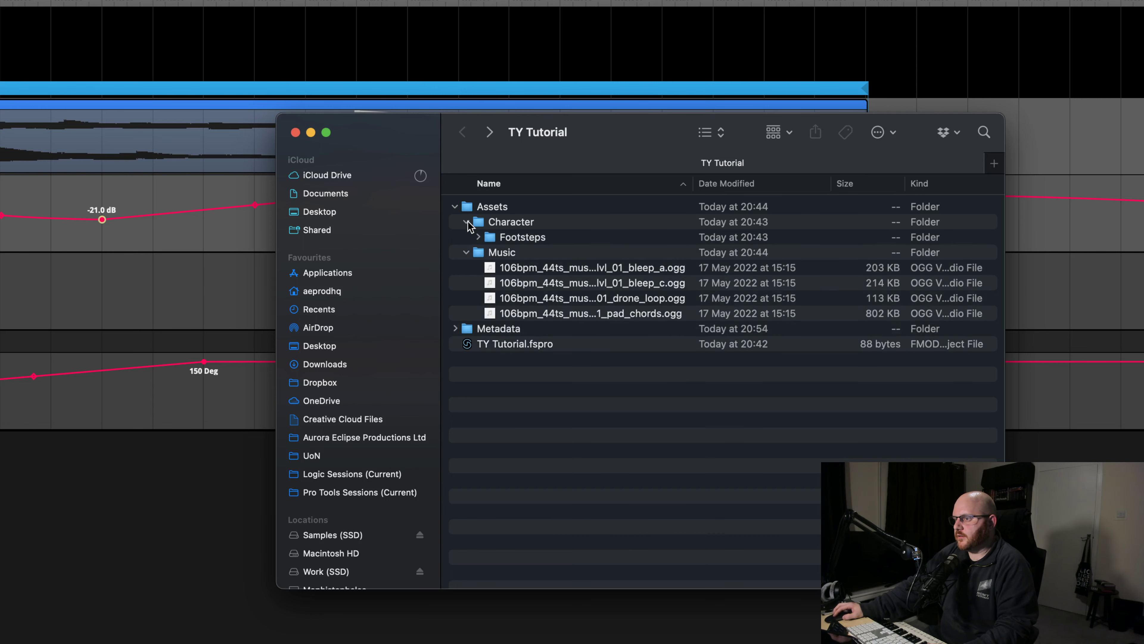
pyautogui.click(466, 222)
pyautogui.click(466, 236)
pyautogui.click(466, 222)
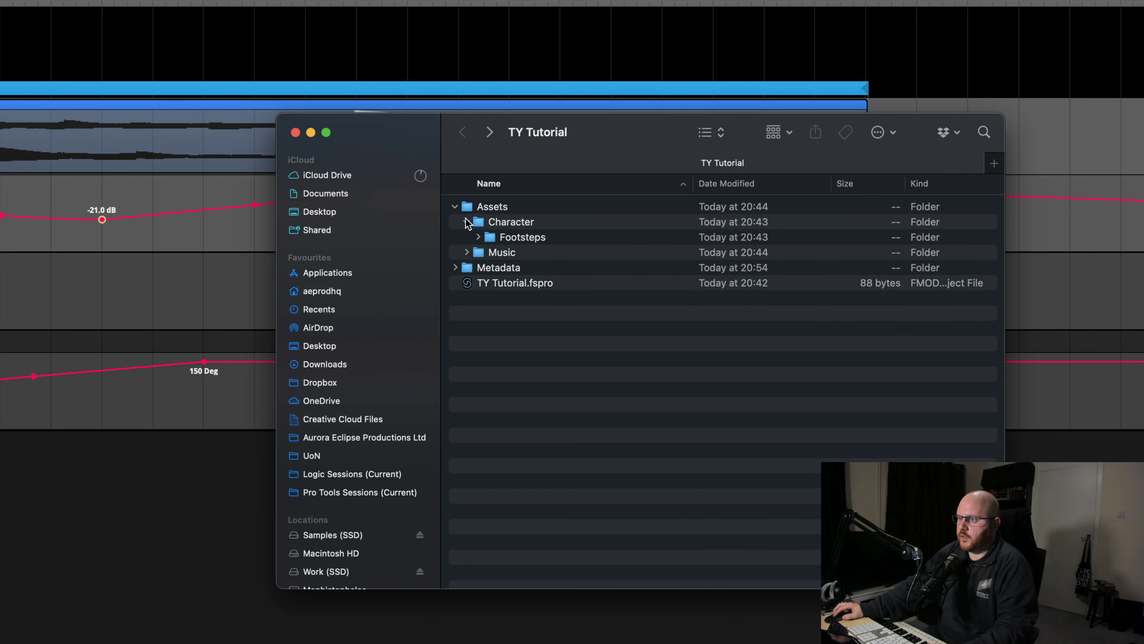
pyautogui.click(466, 222)
pyautogui.click(466, 236)
pyautogui.click(466, 222)
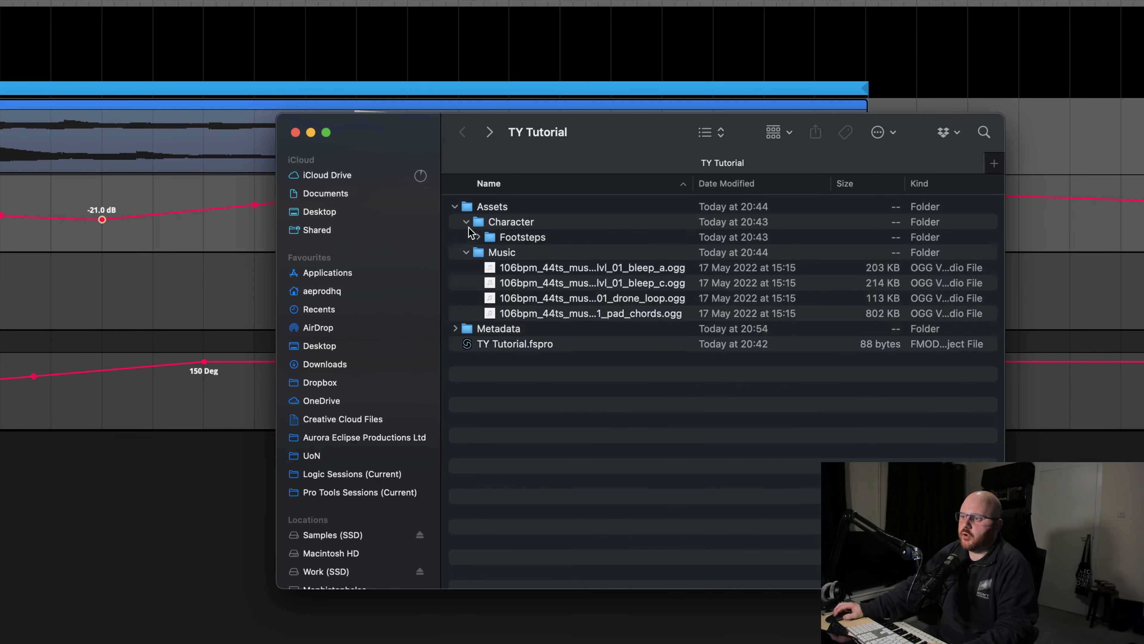
pyautogui.click(467, 222)
pyautogui.click(466, 237)
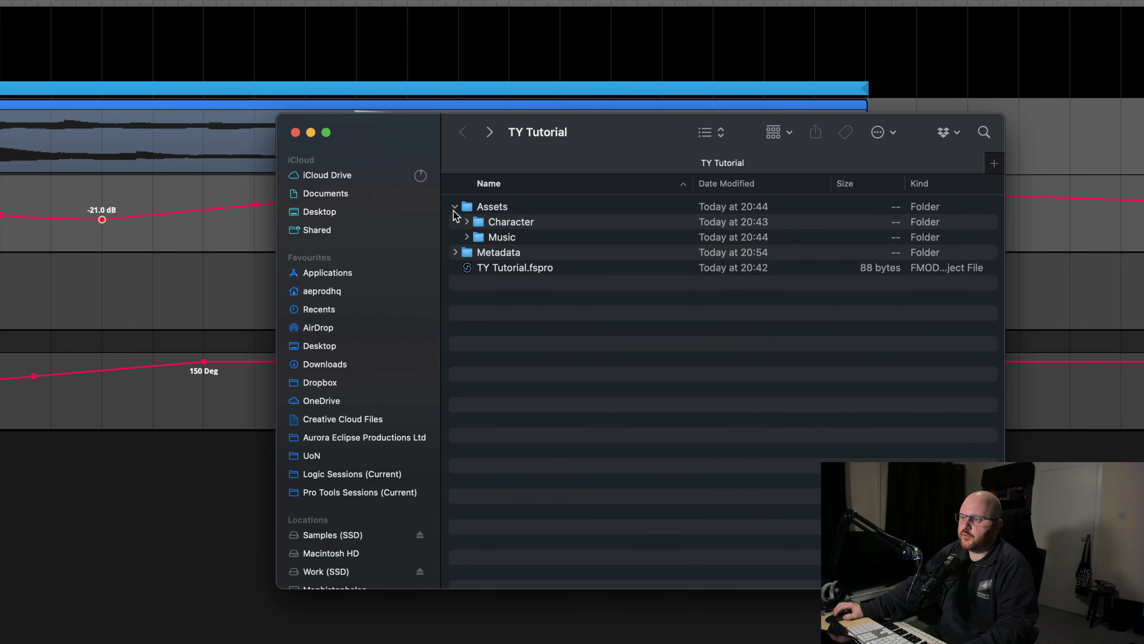
pyautogui.click(455, 207)
pyautogui.press('super+w')
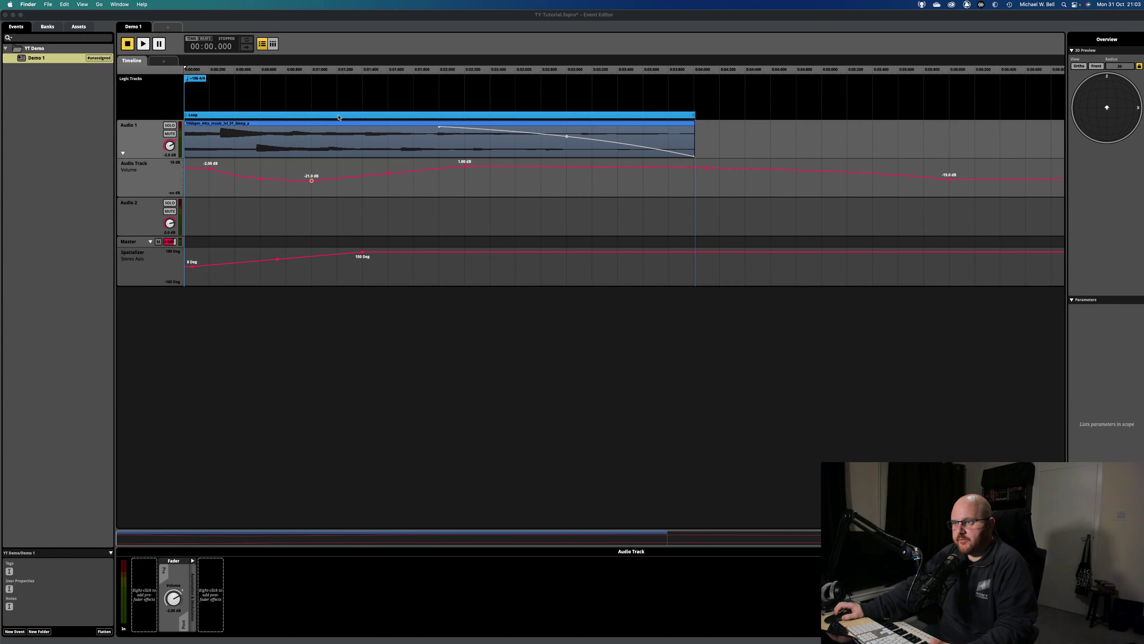
# Review the instrument types, including plug-in instruments, that can be added to the Audio 1 track after the loop region.
pyautogui.rightClick(701, 136)
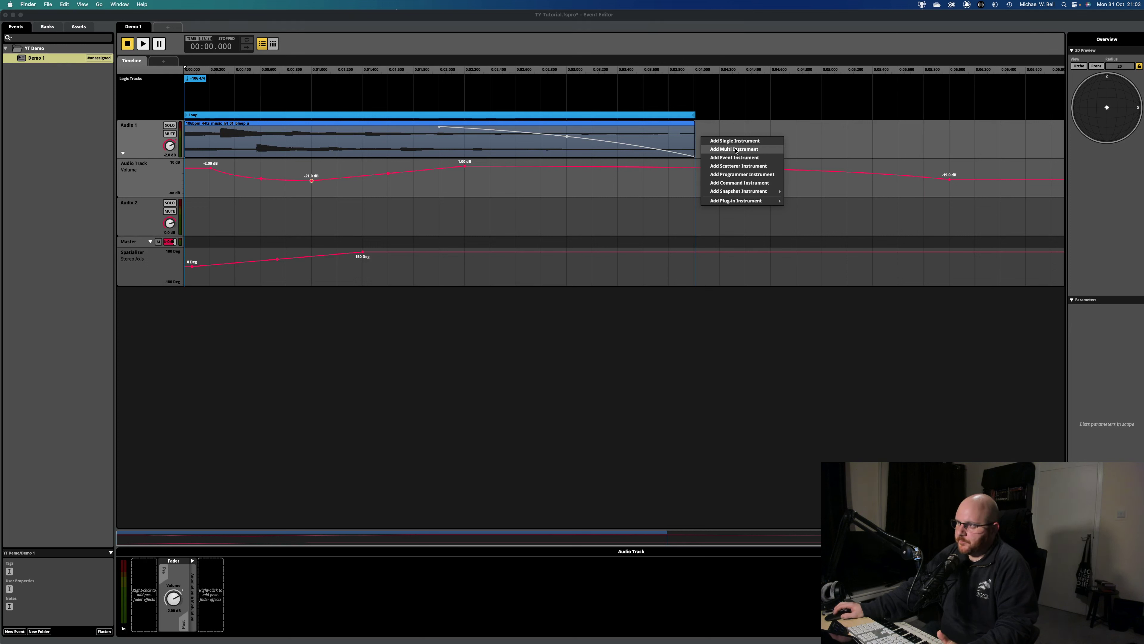
pyautogui.moveTo(721, 203)
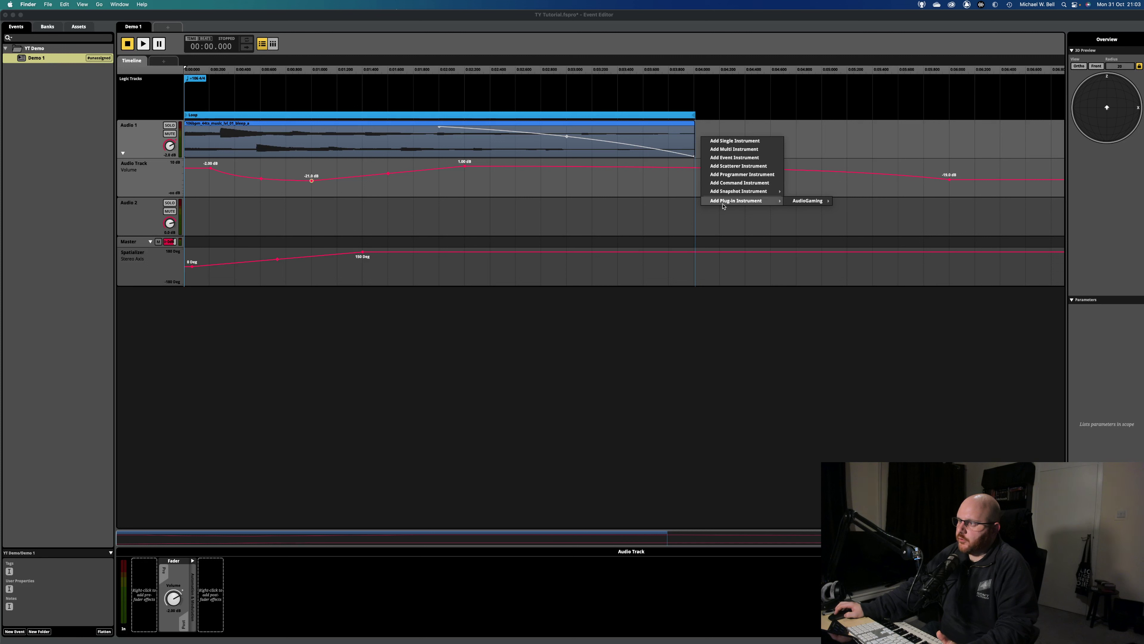
pyautogui.click(598, 92)
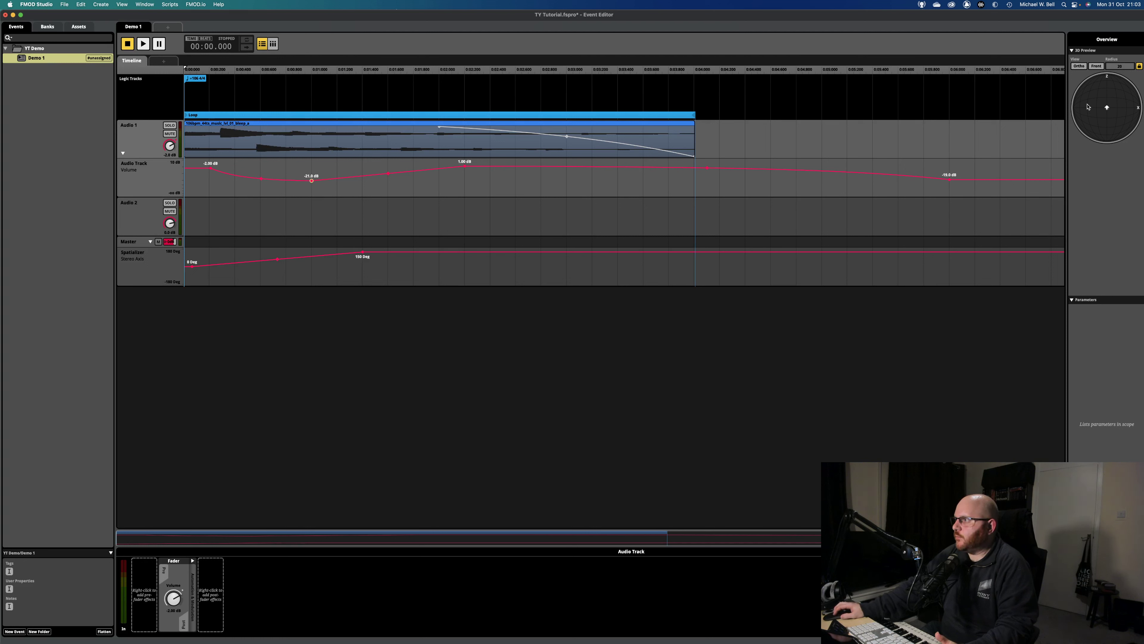
# Review the available project windows, view the Mixer, and return to the Event Editor.
pyautogui.moveTo(1106, 108); pyautogui.dragTo(1107, 106)
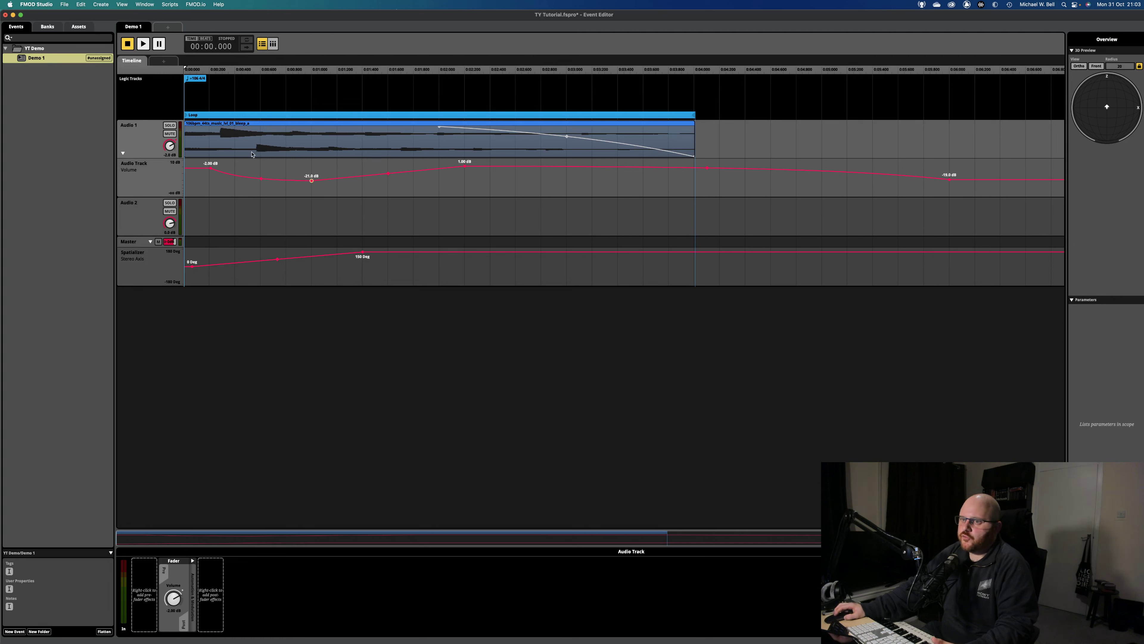
pyautogui.click(140, 5)
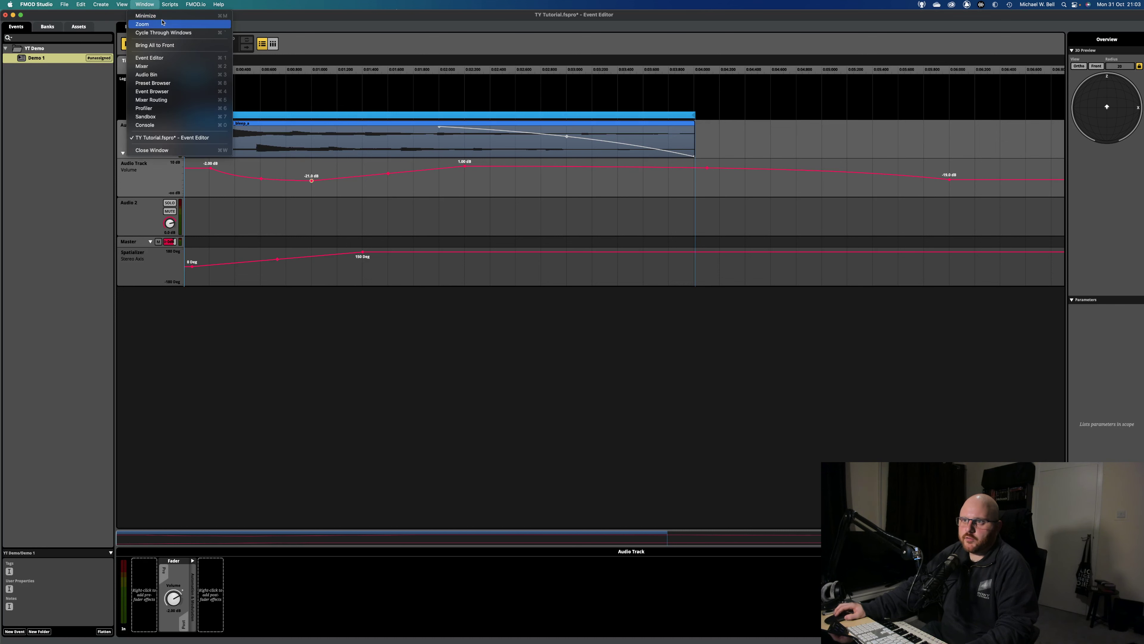
pyautogui.click(139, 7)
pyautogui.click(138, 8)
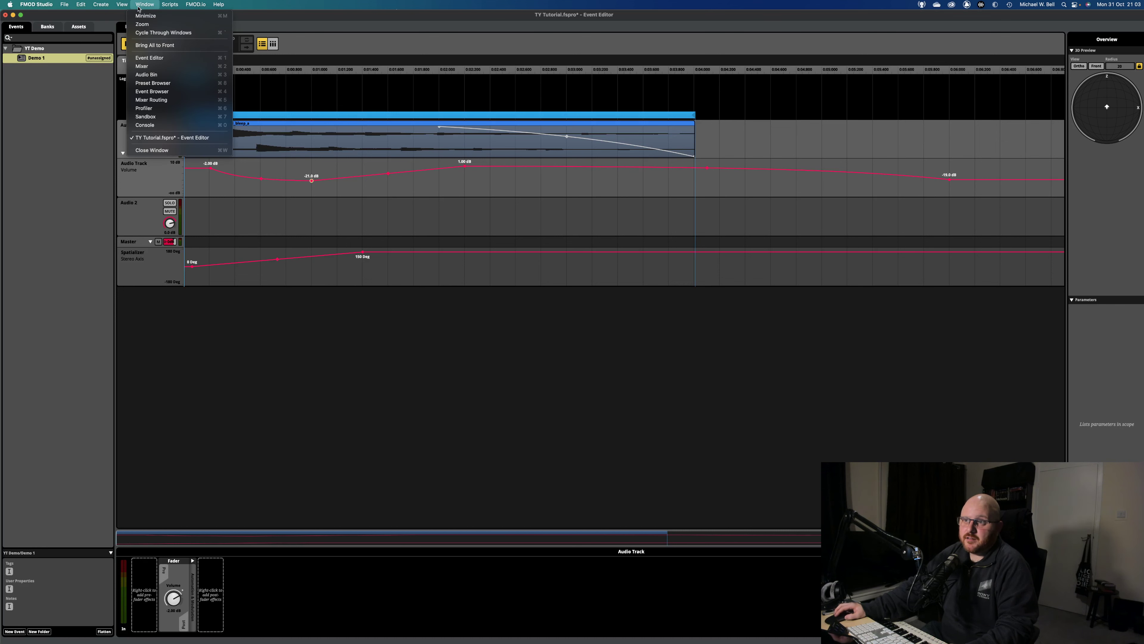
pyautogui.click(144, 66)
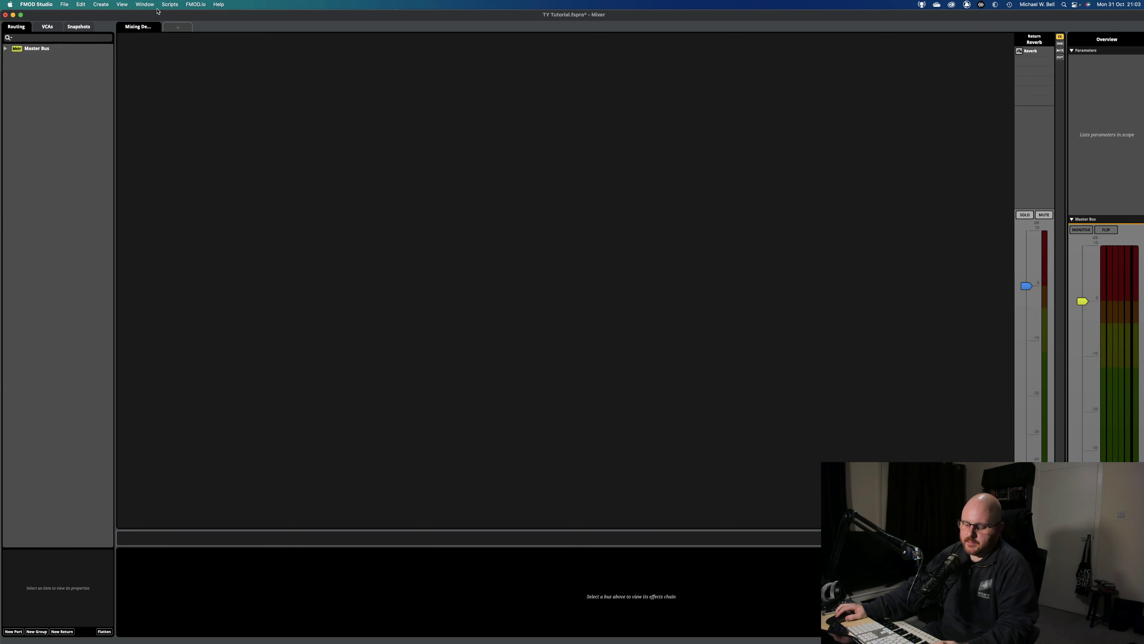
pyautogui.press('super+1')
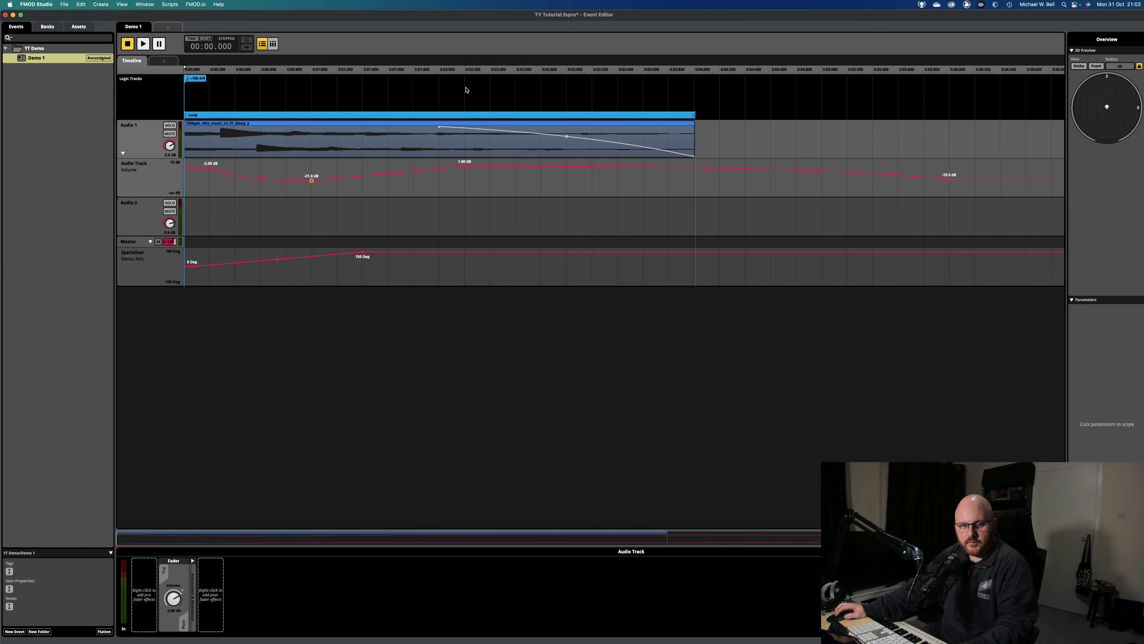
# On Audio 1's volume automation, raise the point at about 1 second to about -16 dB and add a -11.0 dB point near the start.
pyautogui.click(432, 71)
pyautogui.moveTo(432, 72); pyautogui.dragTo(429, 71)
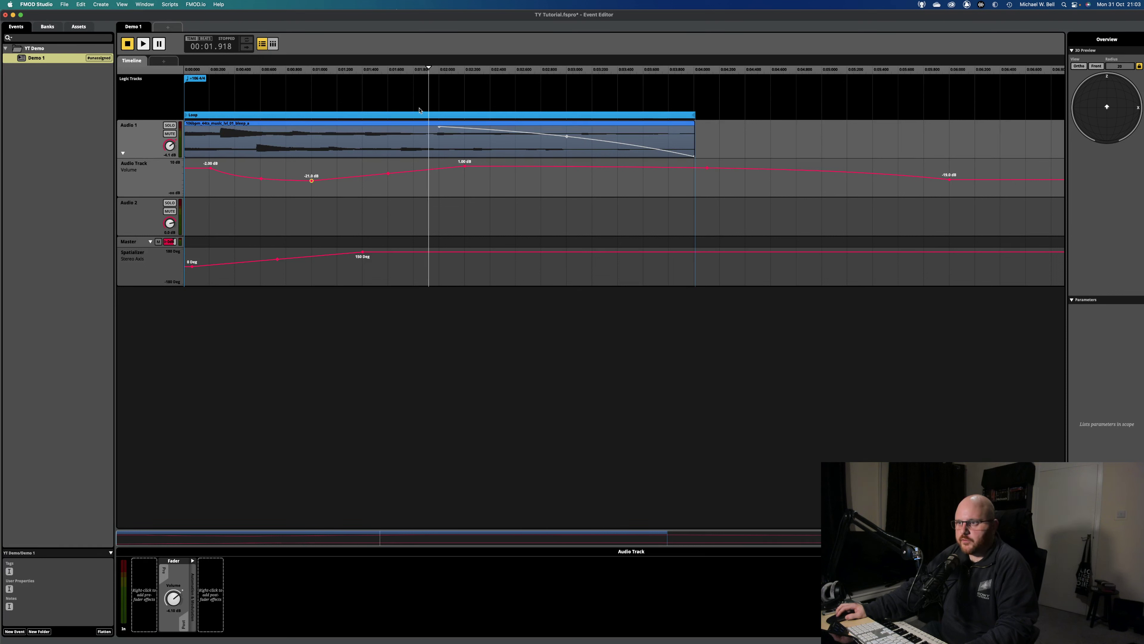
pyautogui.moveTo(313, 182); pyautogui.dragTo(311, 177)
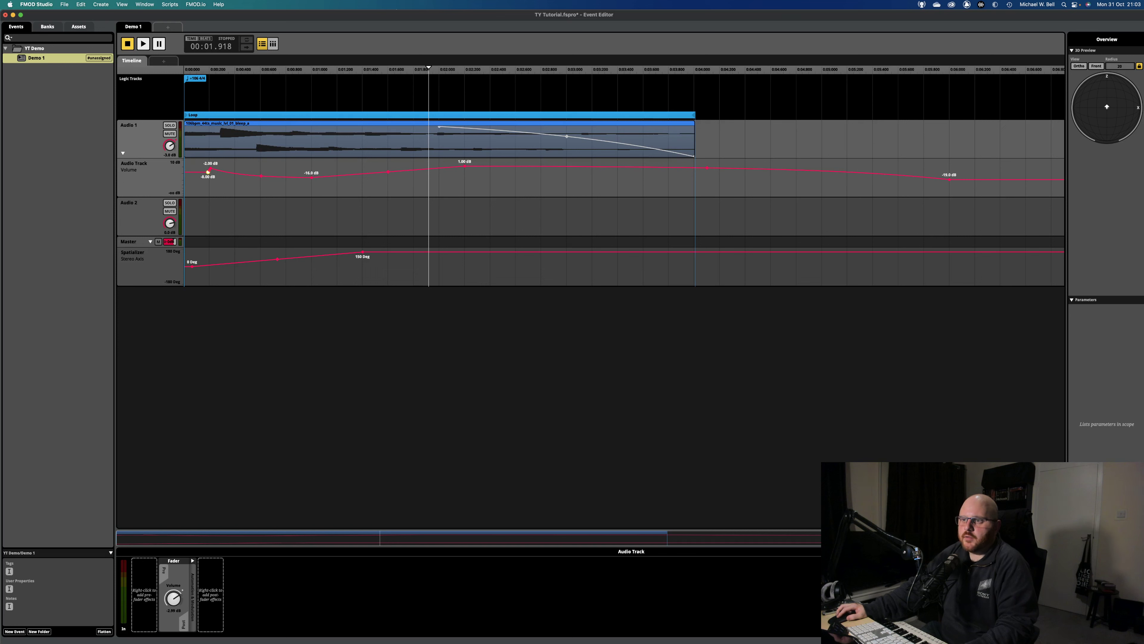
pyautogui.click(197, 174)
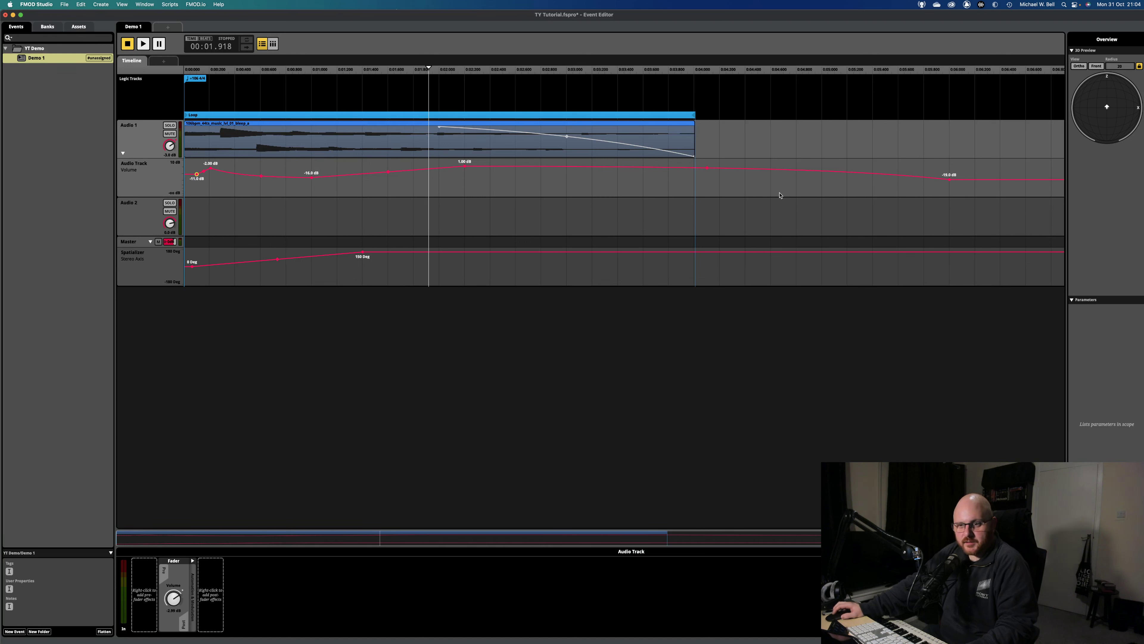
# View the Contact Support form and close it without sending a message.
pyautogui.click(227, 6)
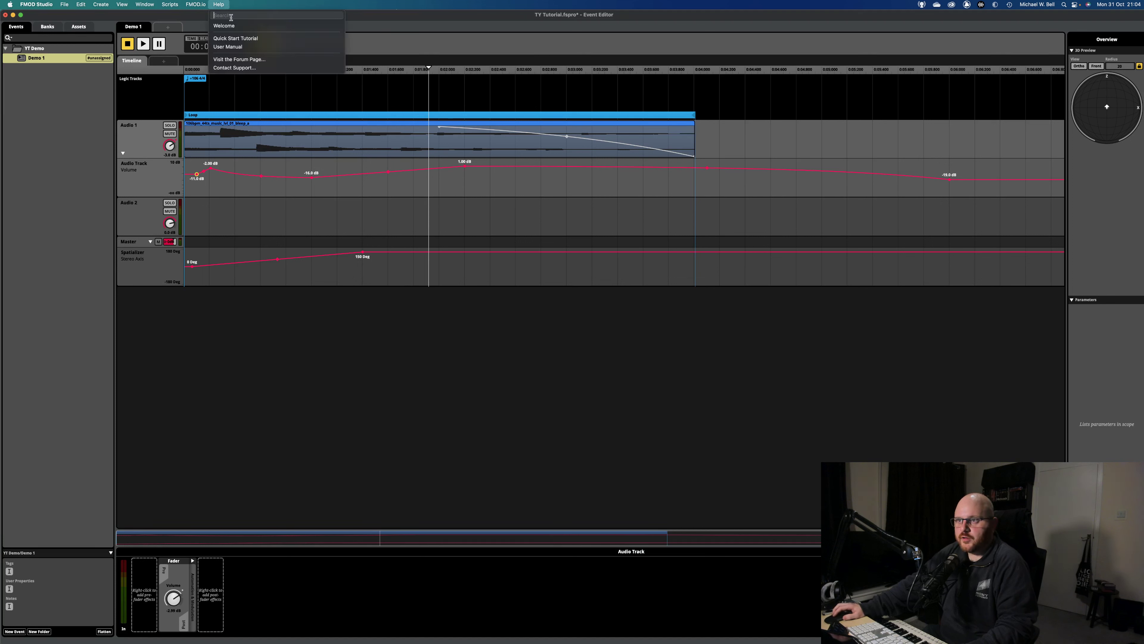
pyautogui.click(234, 67)
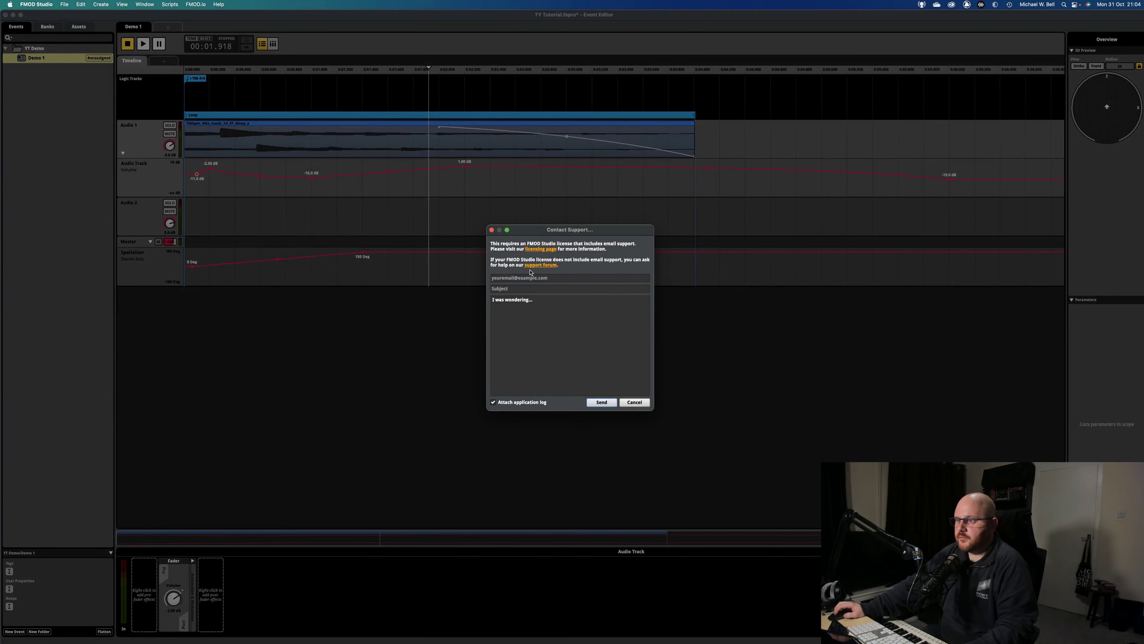
pyautogui.click(634, 401)
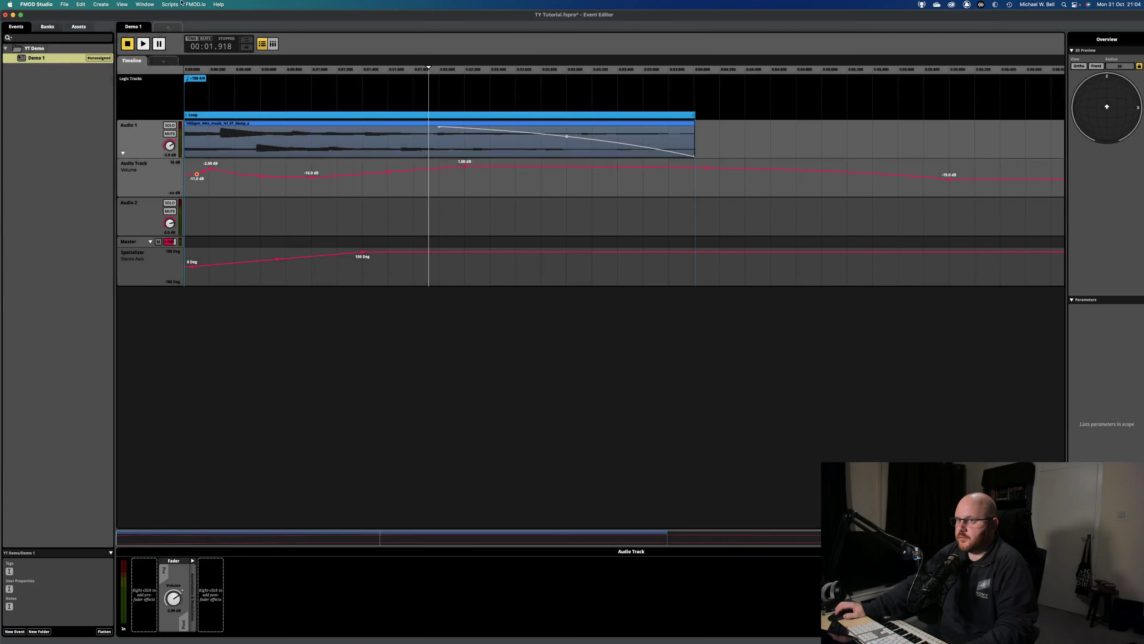
# Open the FMOD Studio User Manual in Safari and reposition its window so the welcome page can be read.
pyautogui.click(218, 4)
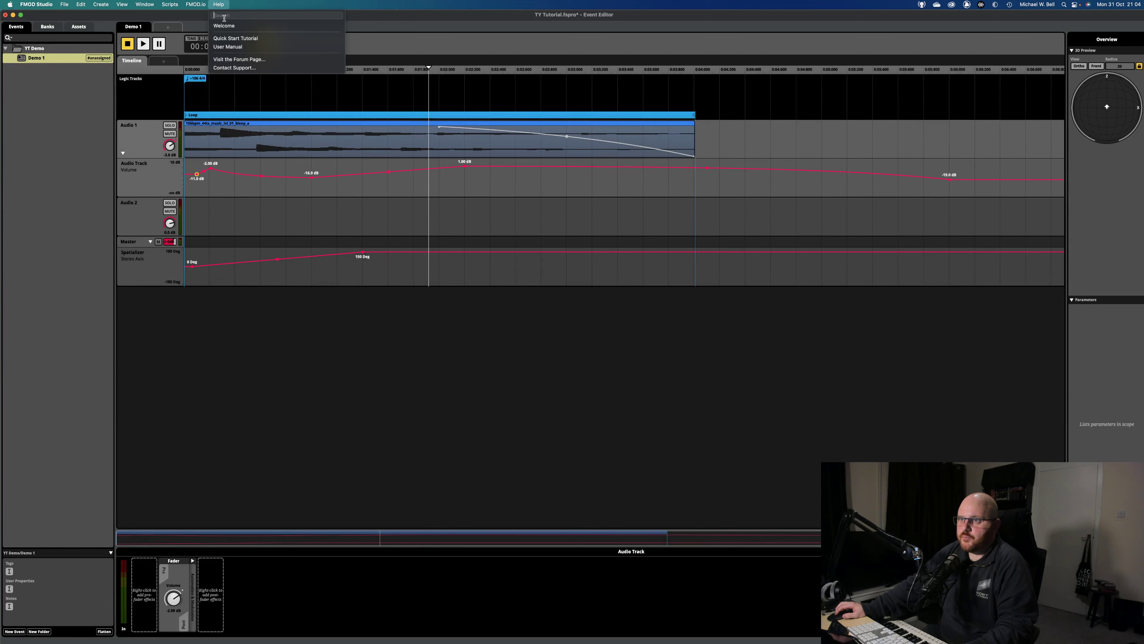
pyautogui.click(232, 46)
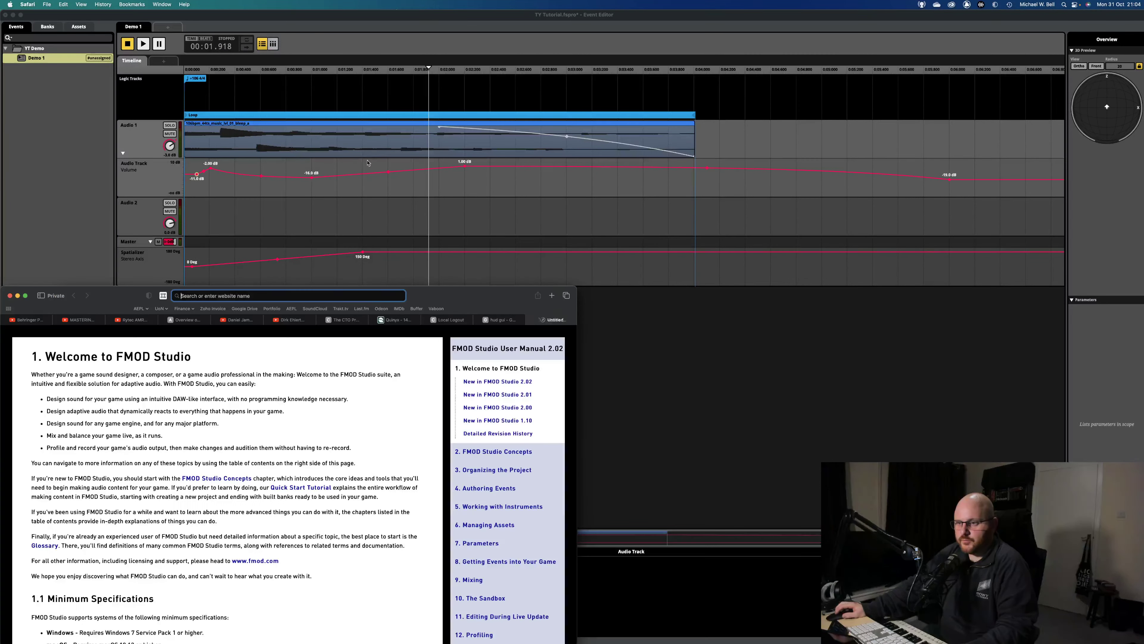
pyautogui.moveTo(447, 299); pyautogui.dragTo(488, 277)
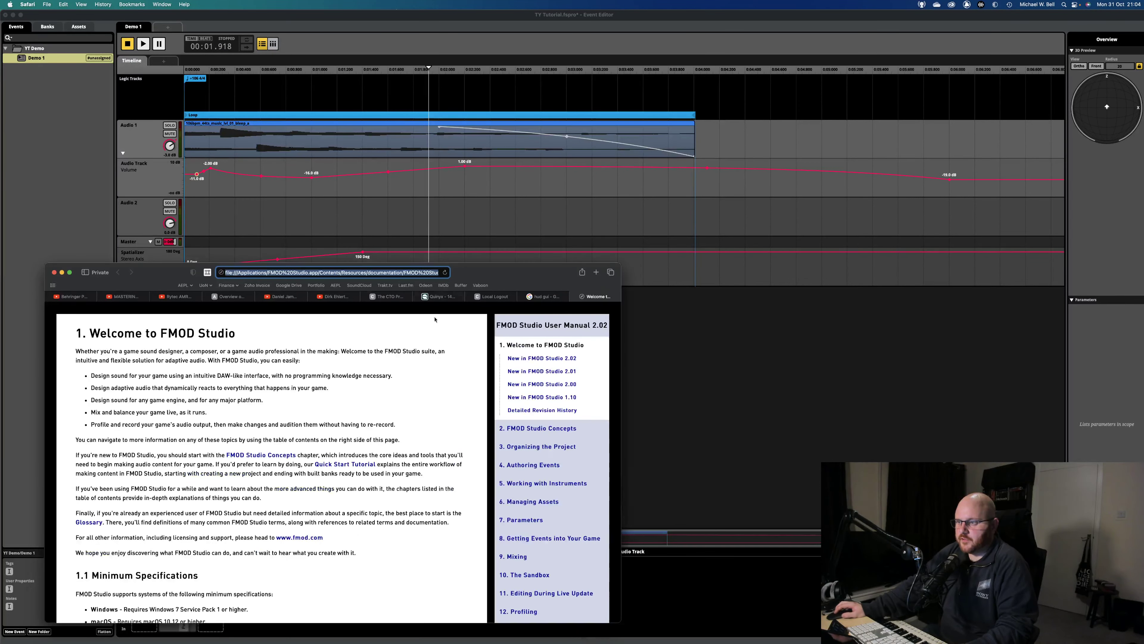
# Load fmod.com in Safari, fill the sign-in form with the saved username and password, and switch back to FMOD Studio.
pyautogui.write('fmod')
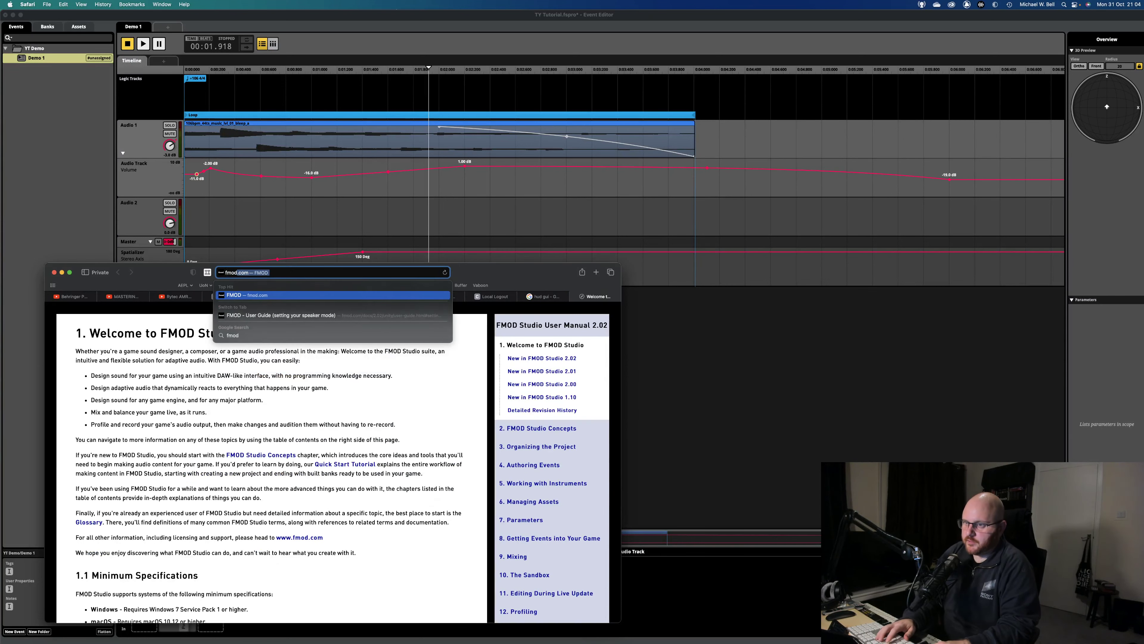
pyautogui.press('Return')
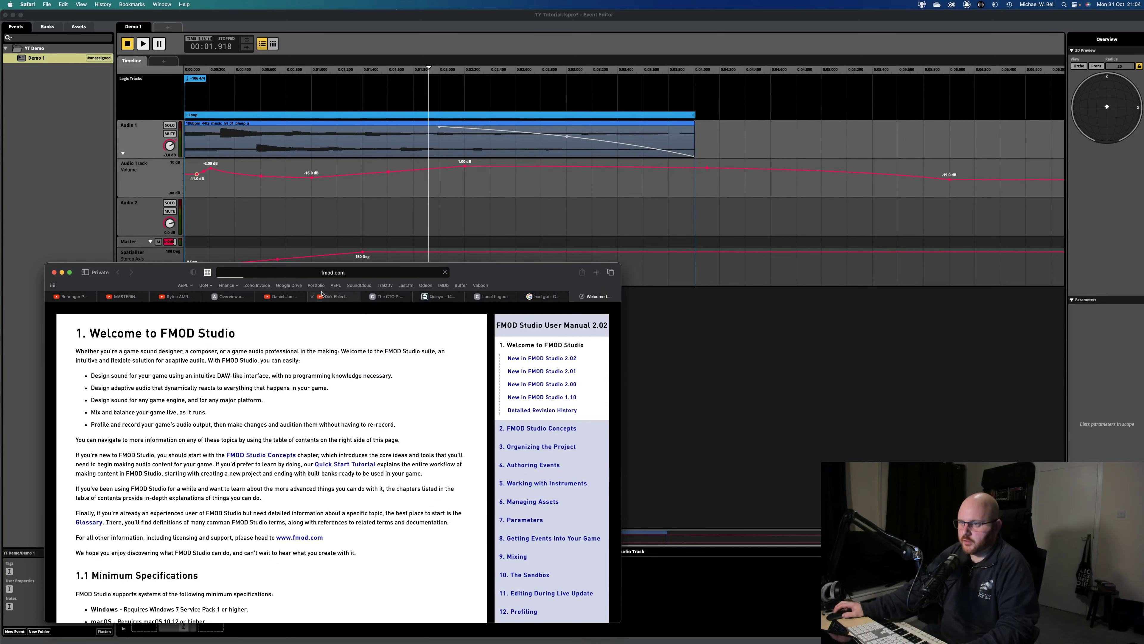
pyautogui.click(533, 318)
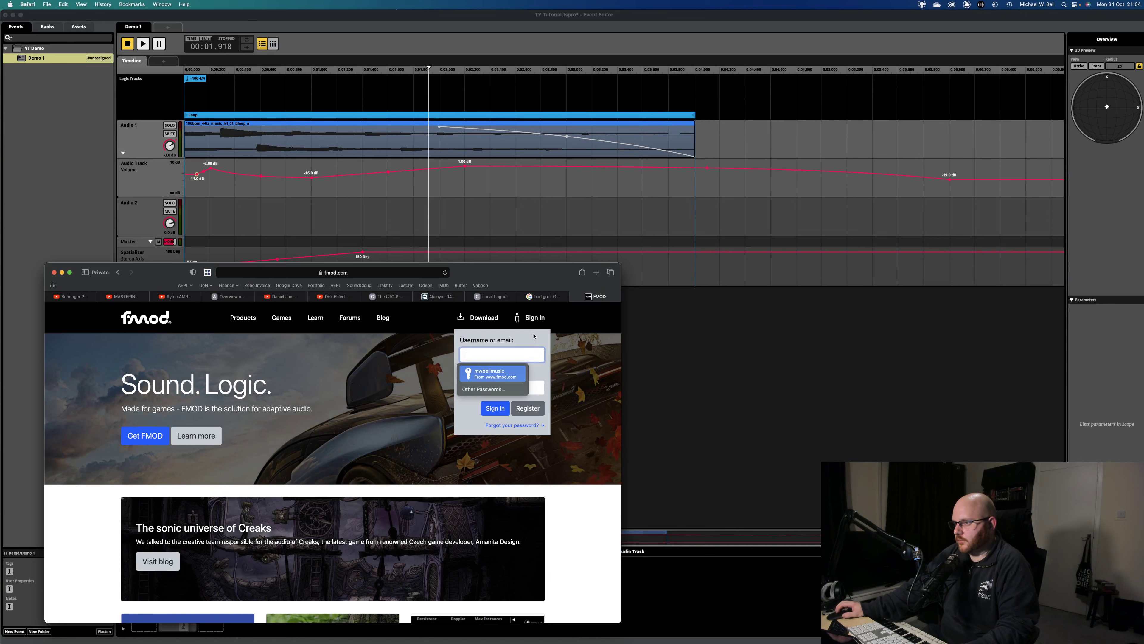
pyautogui.click(488, 372)
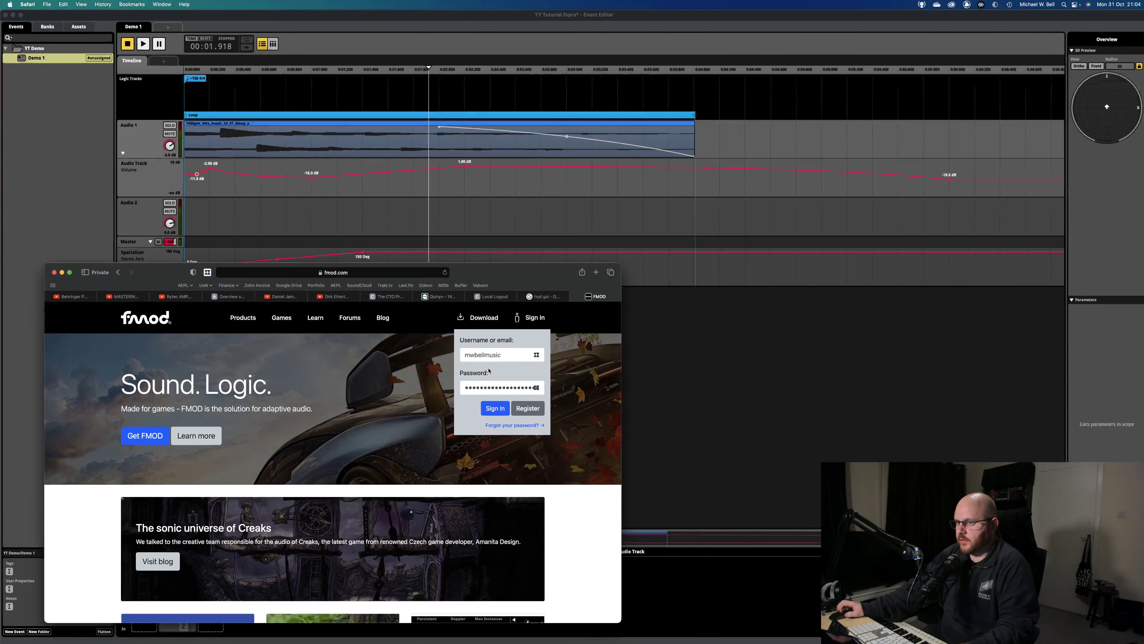
pyautogui.click(634, 356)
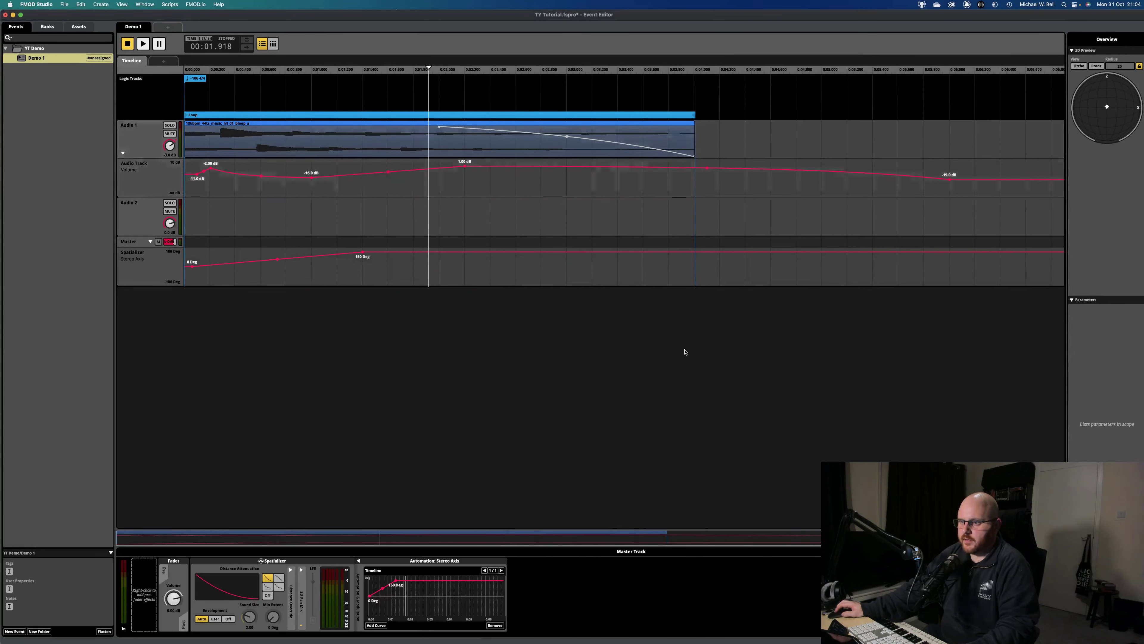